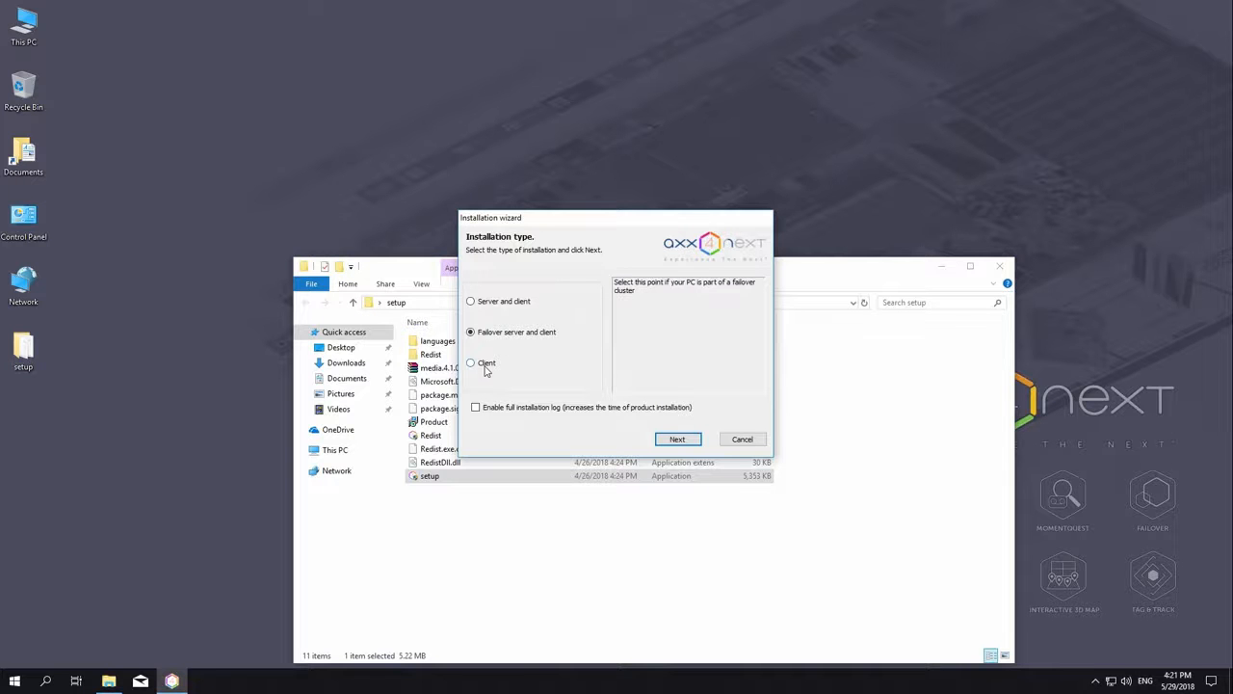
Step: Choose the Server and client installation type and install the default prerequisite components
click(485, 367)
click(491, 304)
click(676, 439)
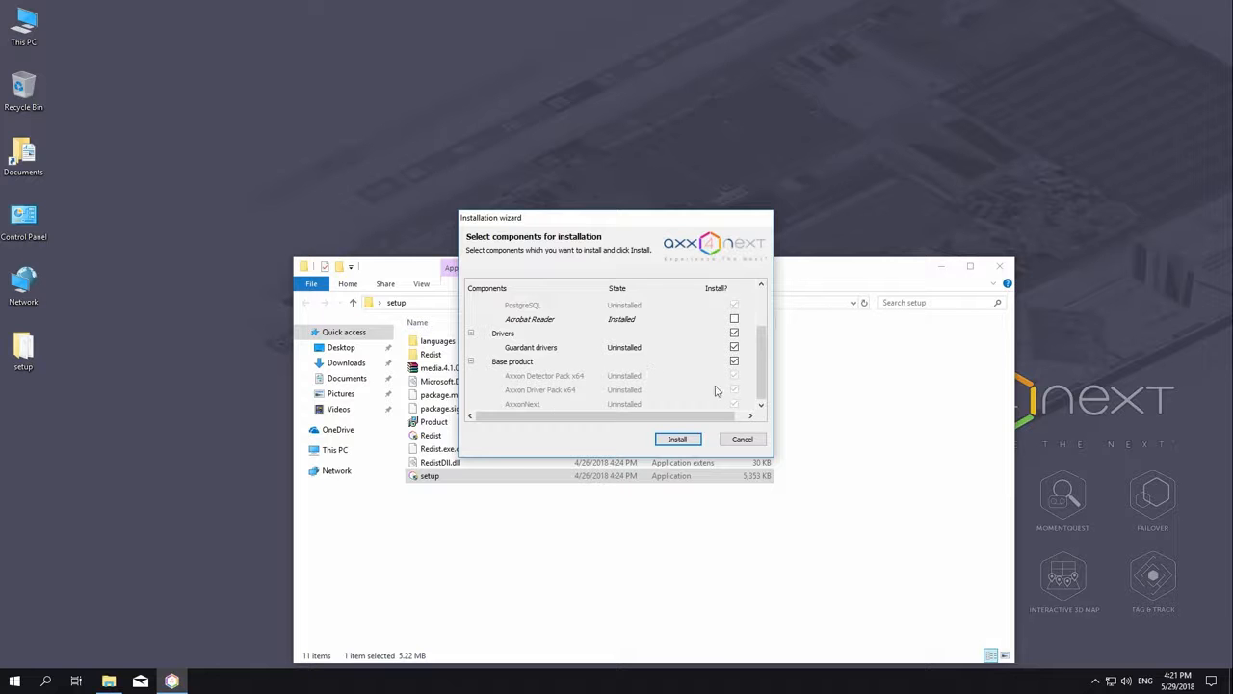
click(675, 439)
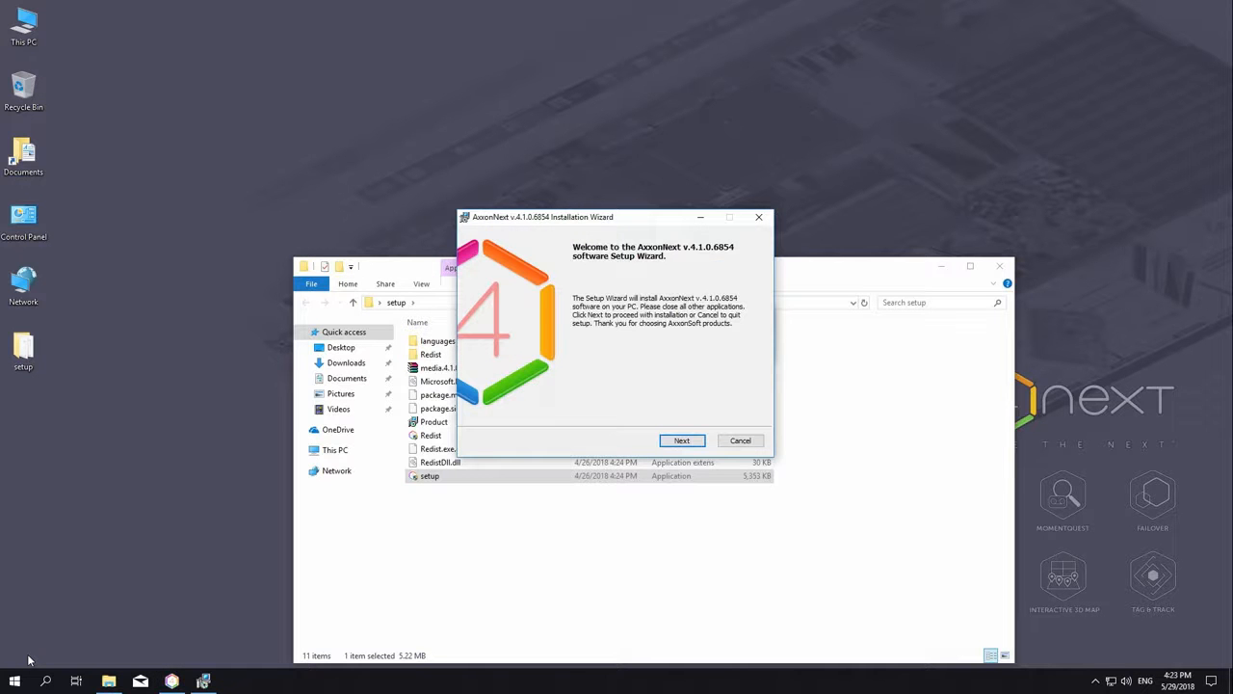
Step: Accept the licence agreement and keep the default destination folder
click(681, 440)
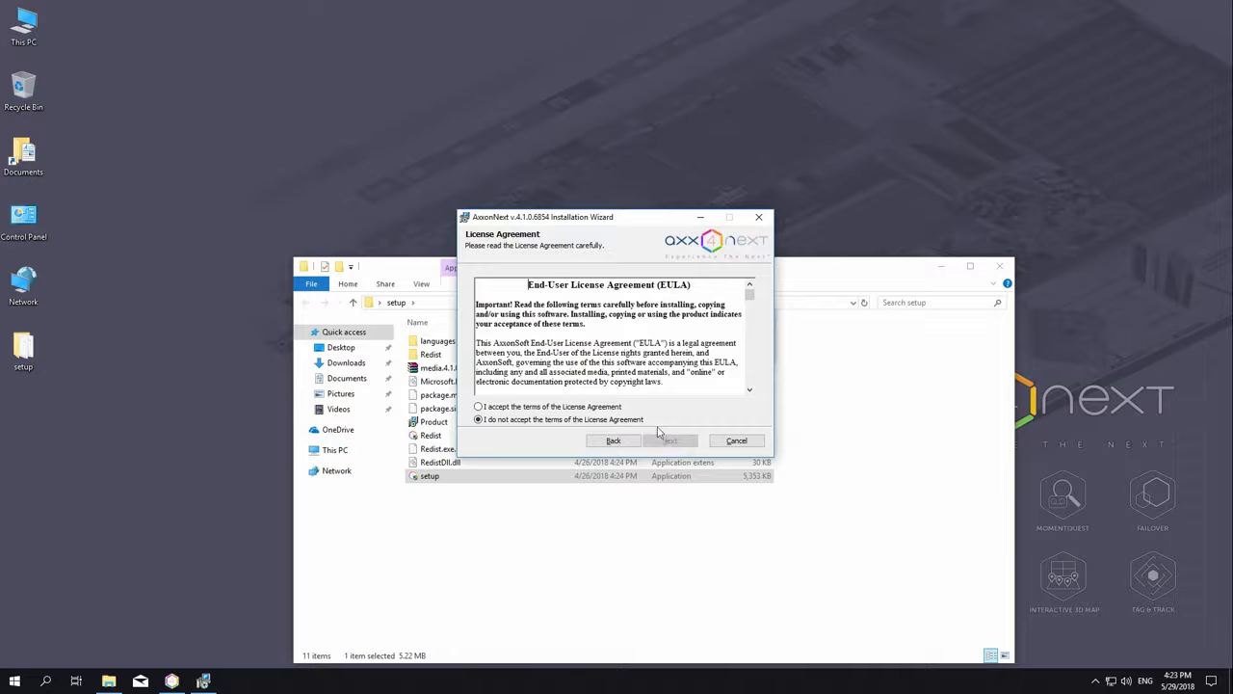
click(615, 408)
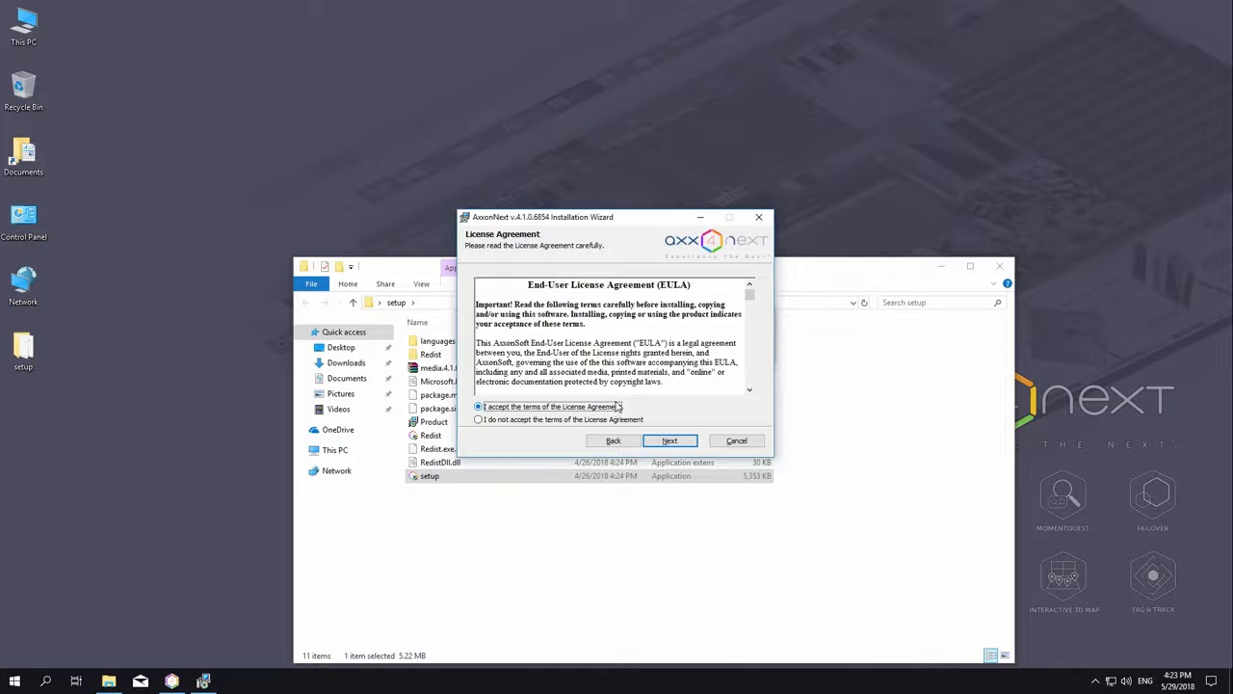
drag(750, 296, 730, 383)
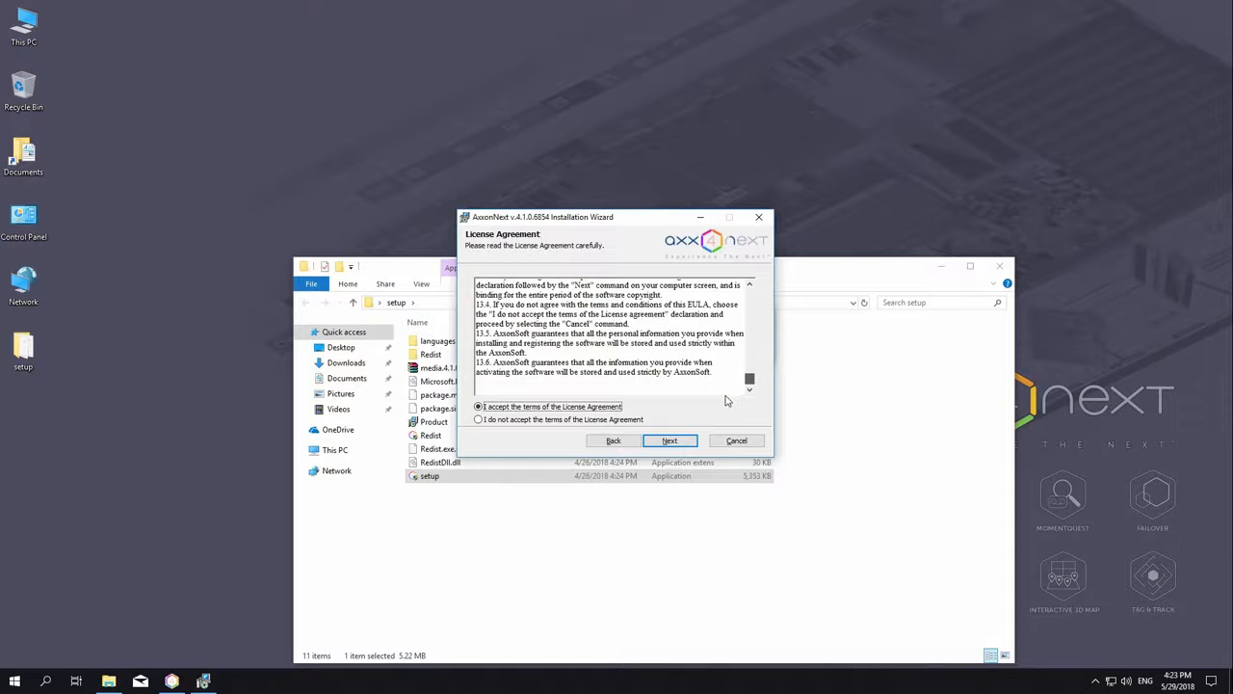
click(669, 441)
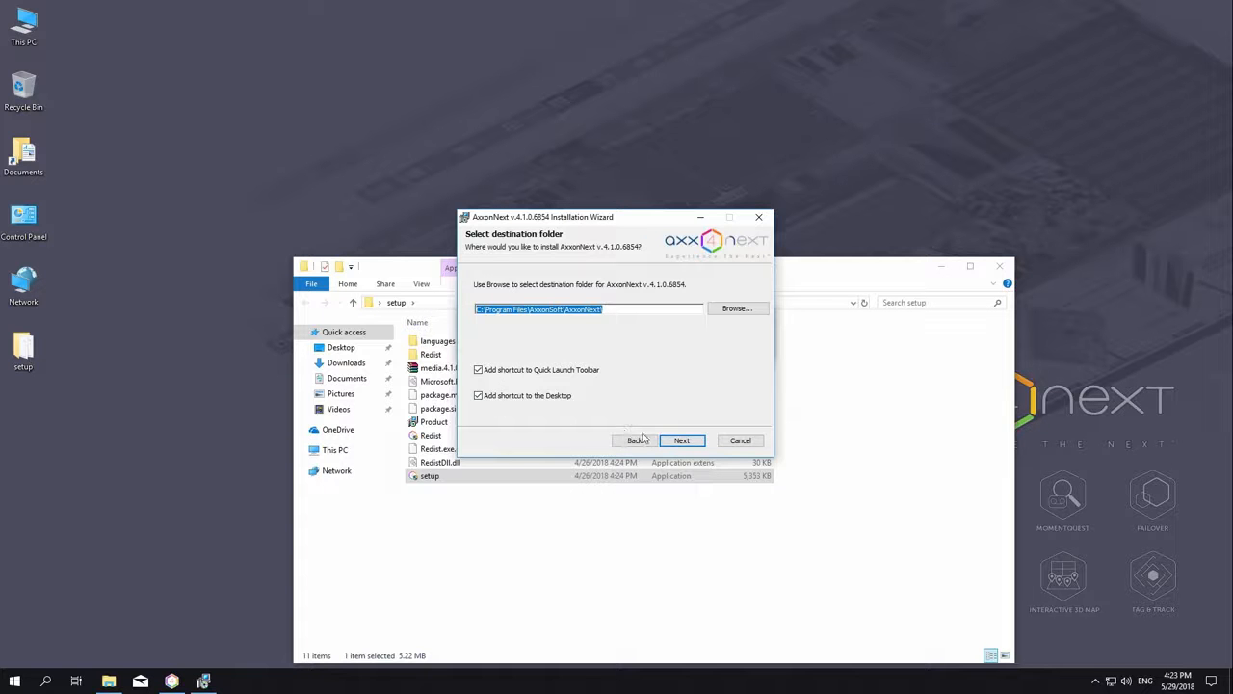
click(680, 445)
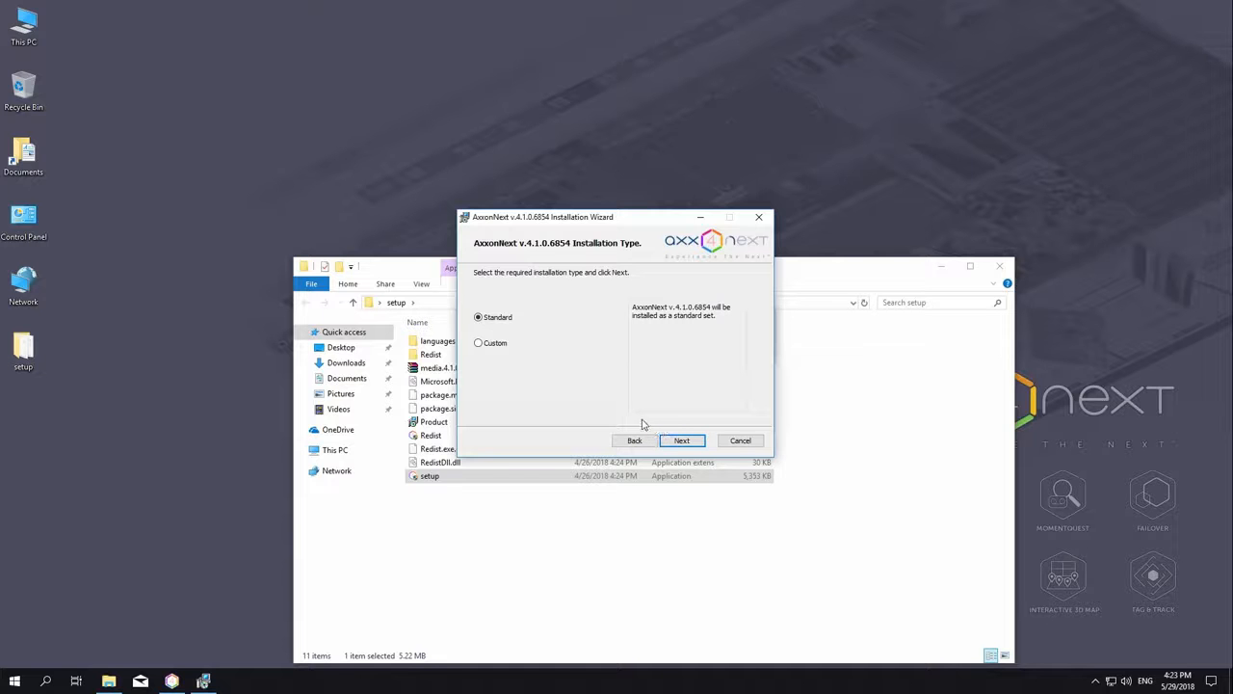
Step: Keep the Standard installation, create a new domain for the server, and start installing
click(490, 349)
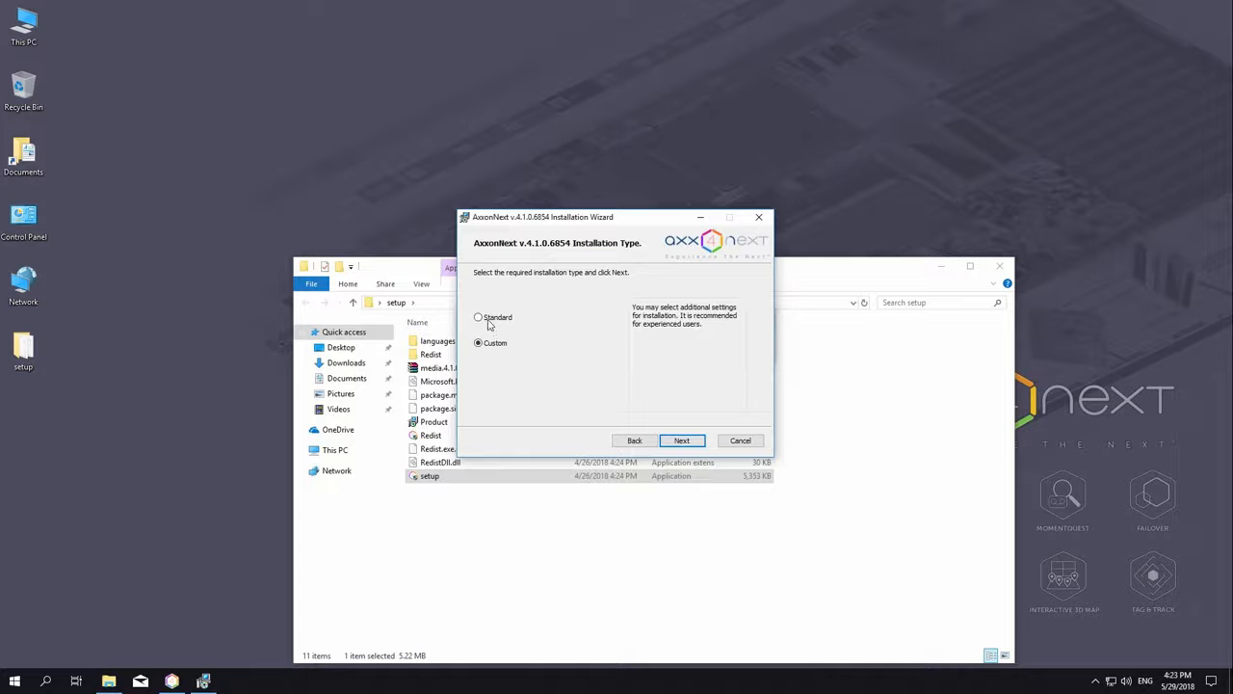
click(487, 321)
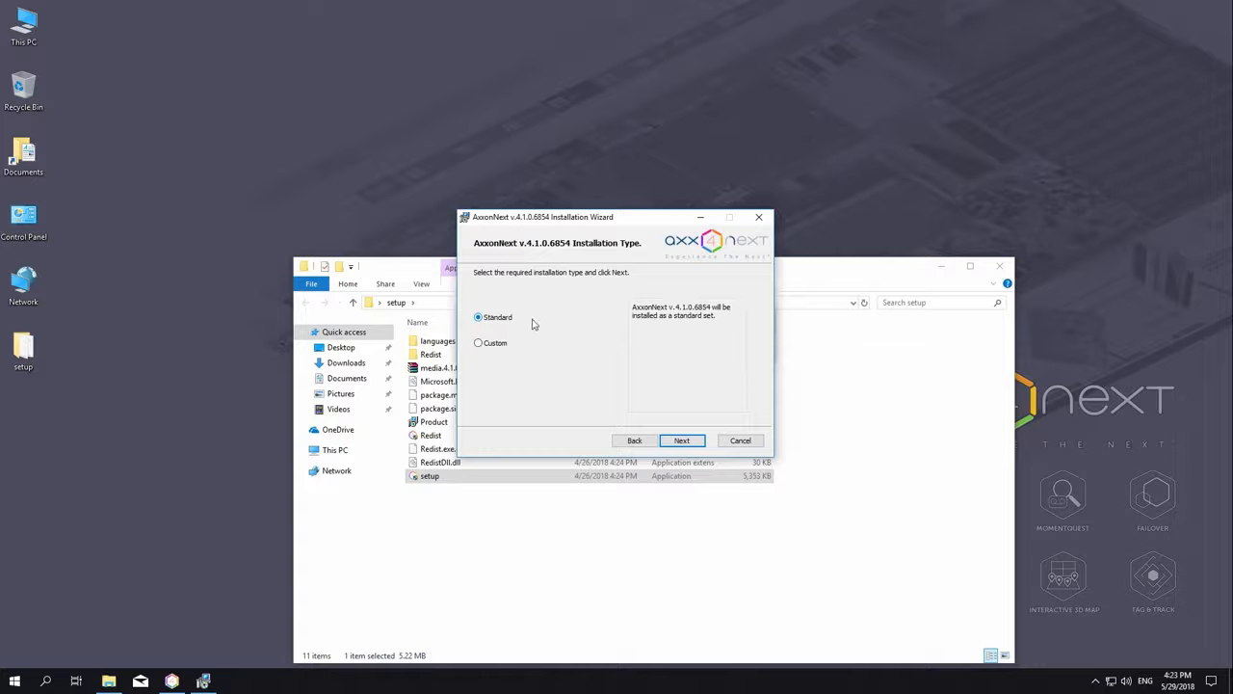
click(682, 440)
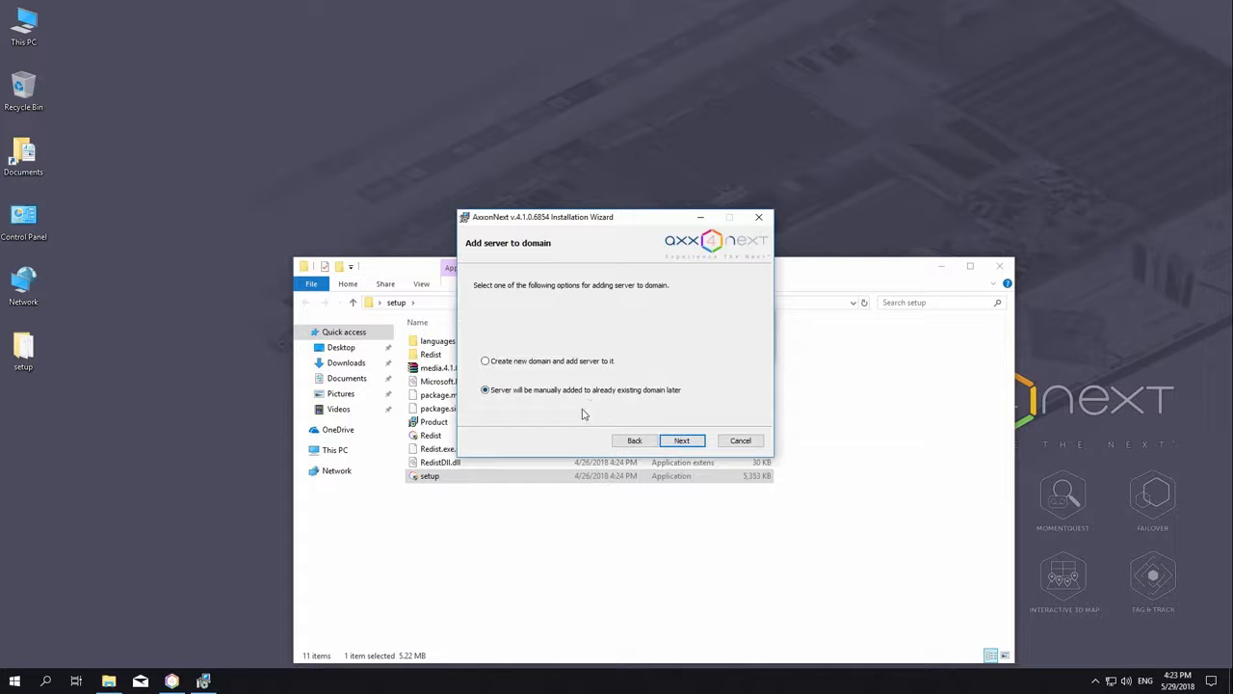
click(529, 364)
click(681, 443)
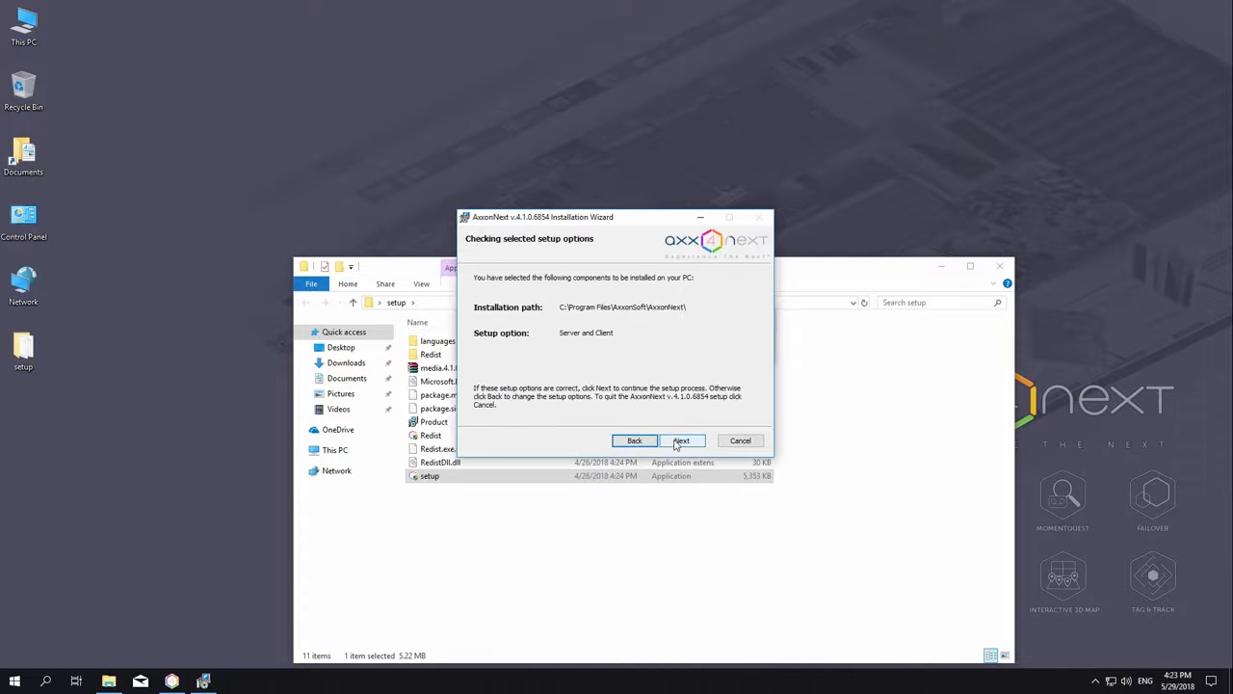
click(679, 441)
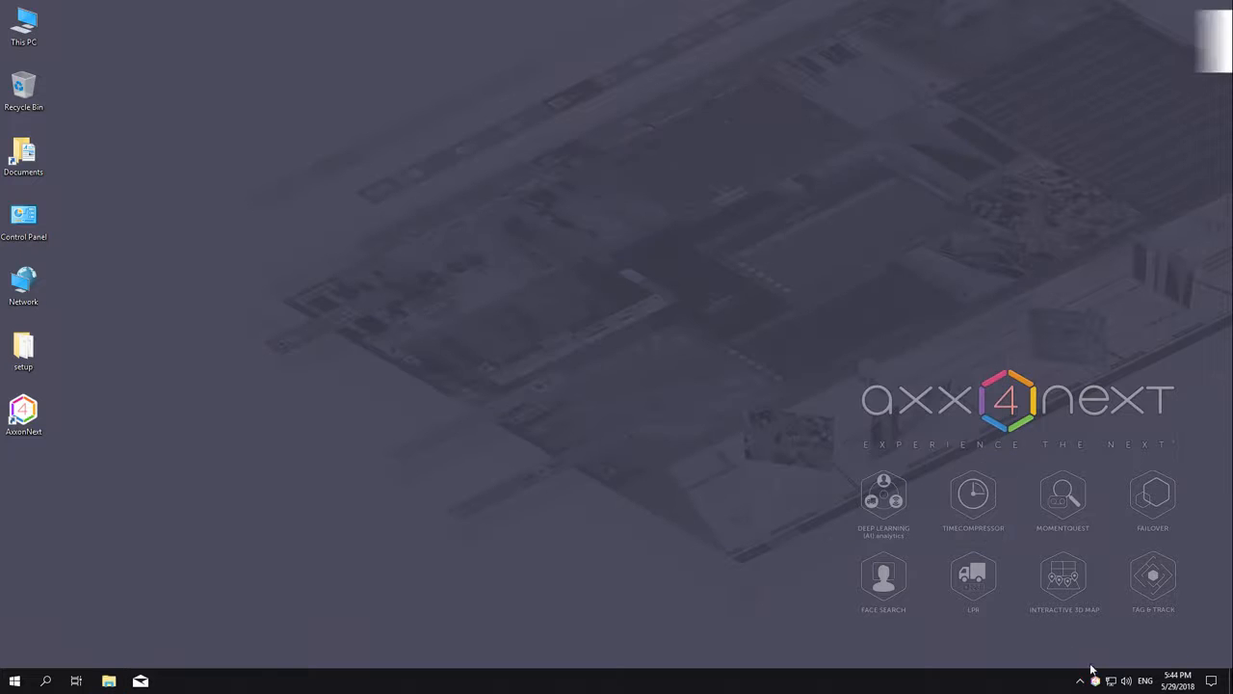
Step: Bring up the AxxonNext server's tray menu
right_click(1096, 681)
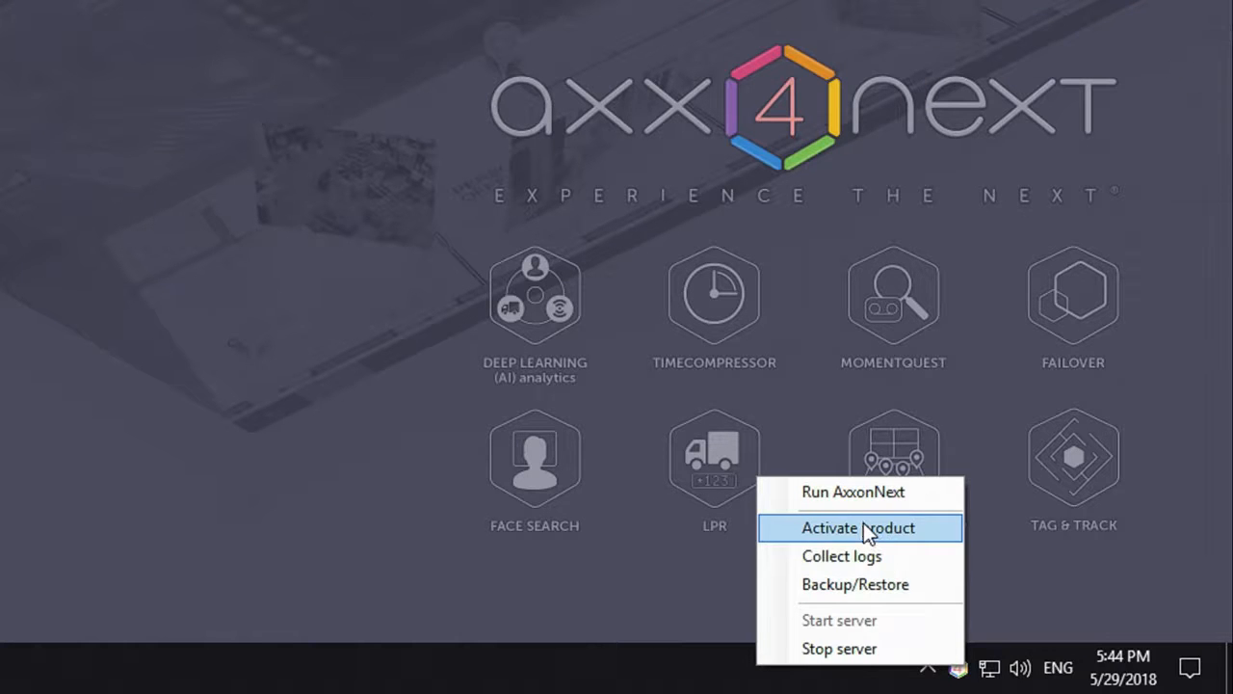
Step: Launch product activation and sign in to SERVER-2 as administrator
click(863, 523)
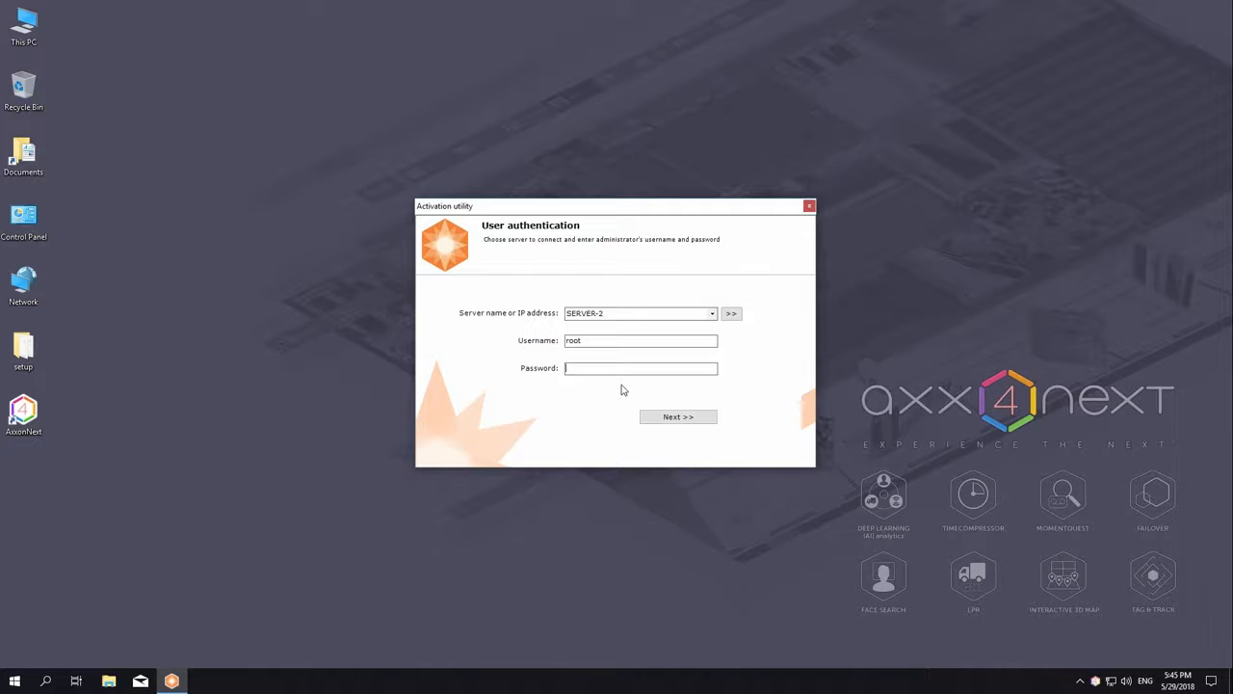
text(root)
key(Return)
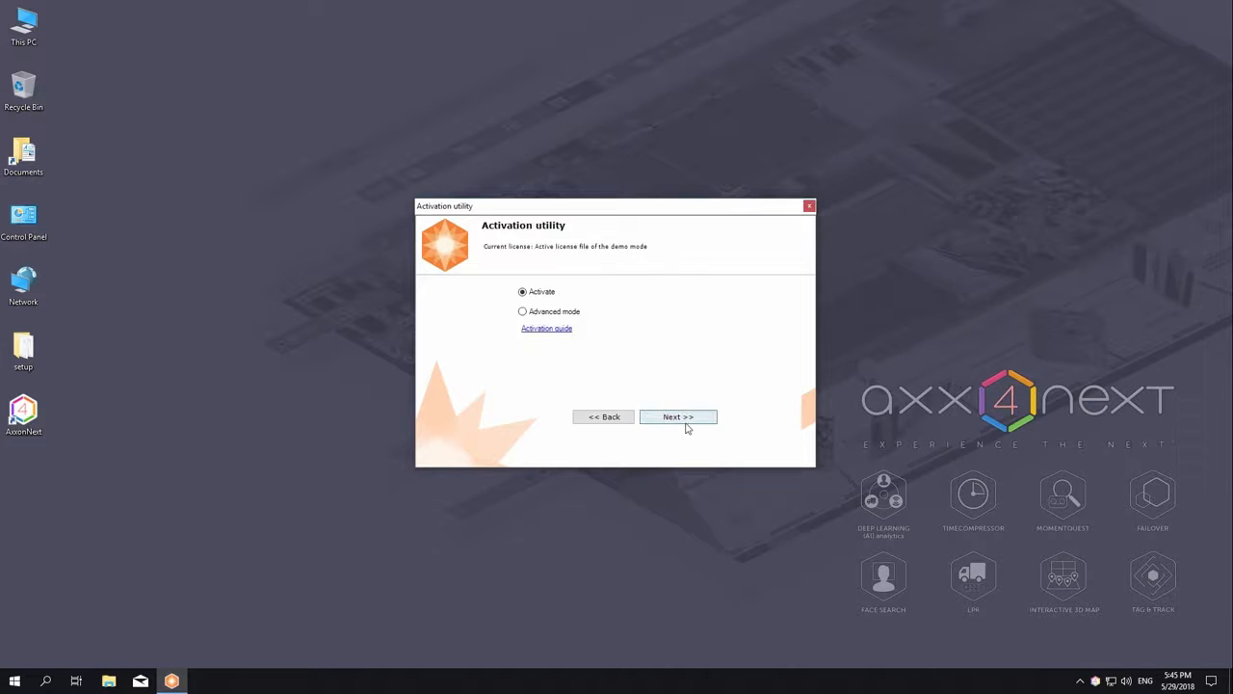
Step: Choose activation by serial number and paste in the licence serial
click(690, 429)
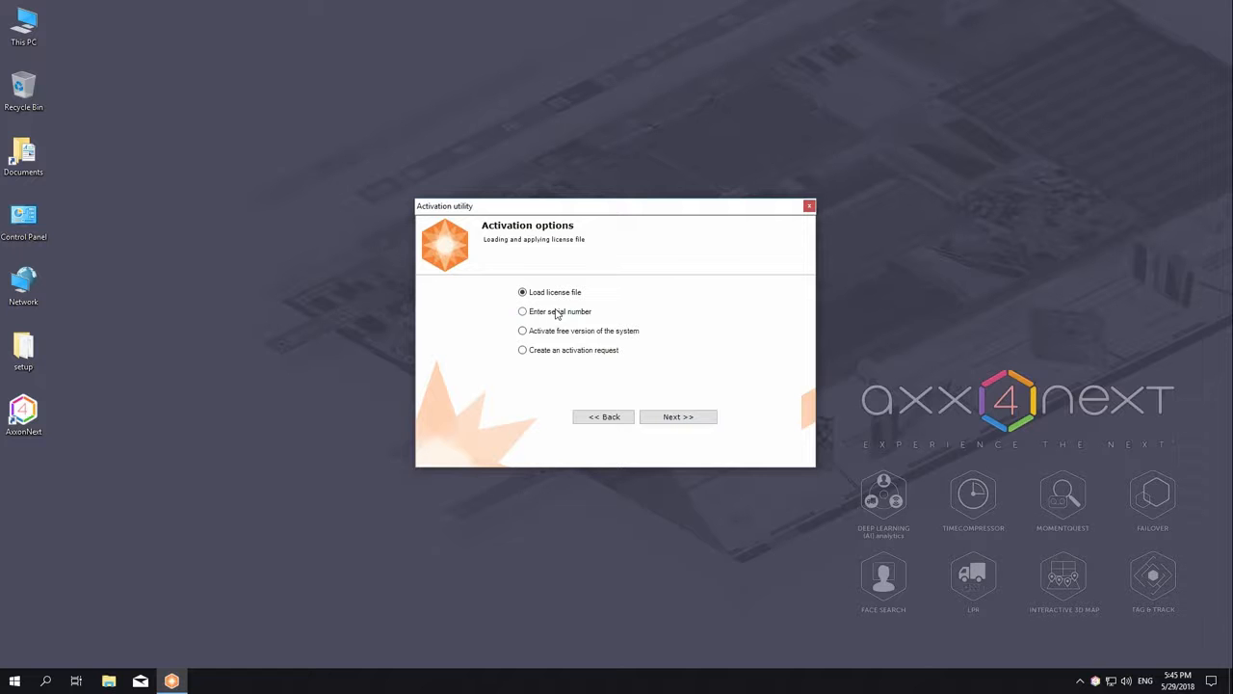
click(556, 312)
click(683, 420)
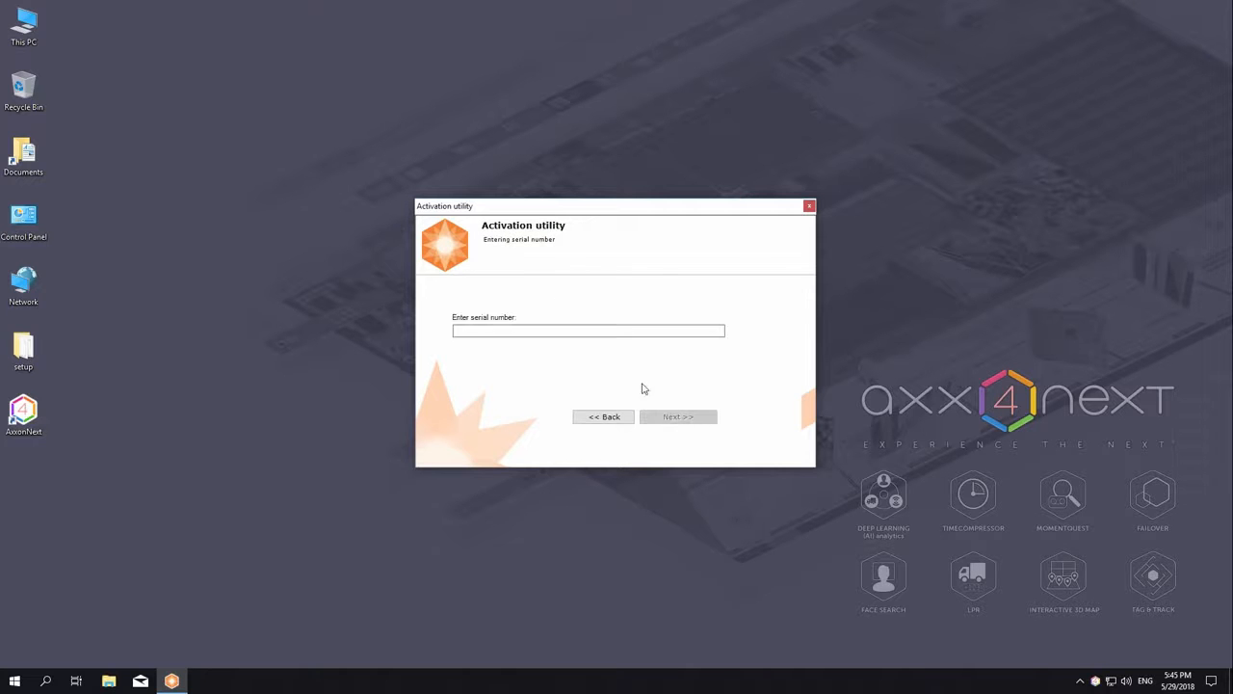
right_click(587, 328)
click(633, 385)
click(686, 420)
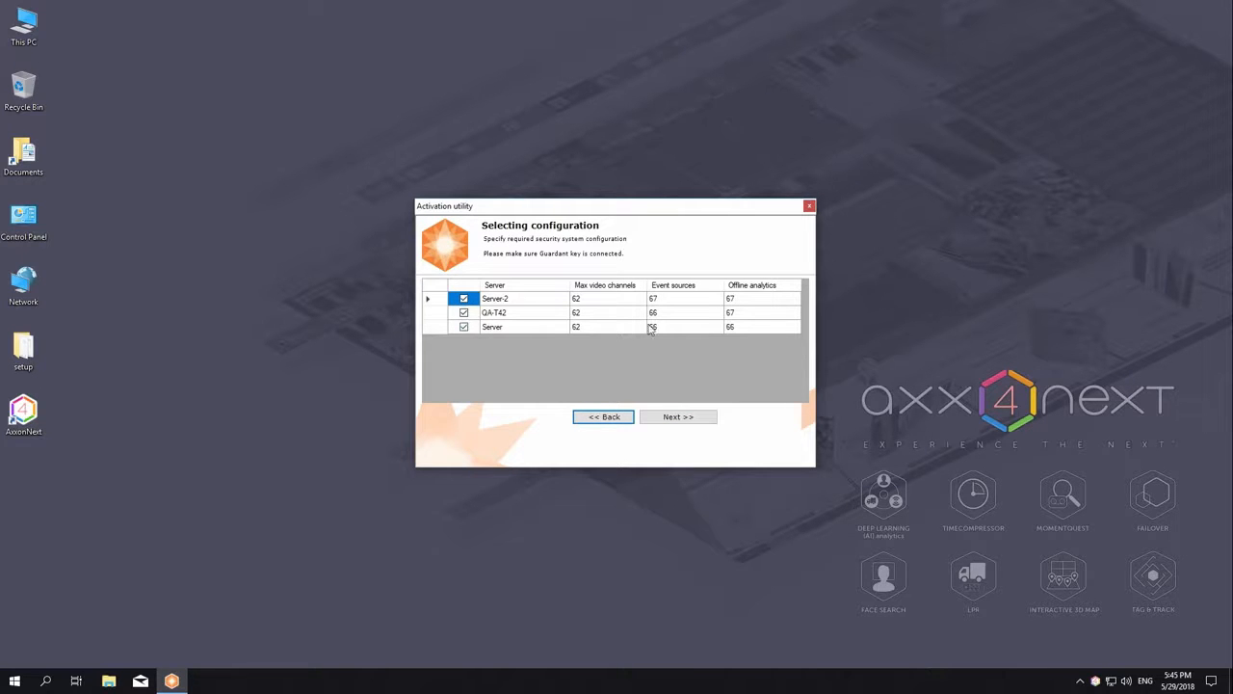
Step: Set max video channels to 60 for Server-2, 76 for QA-T42, 50 for Server, then activate
click(618, 299)
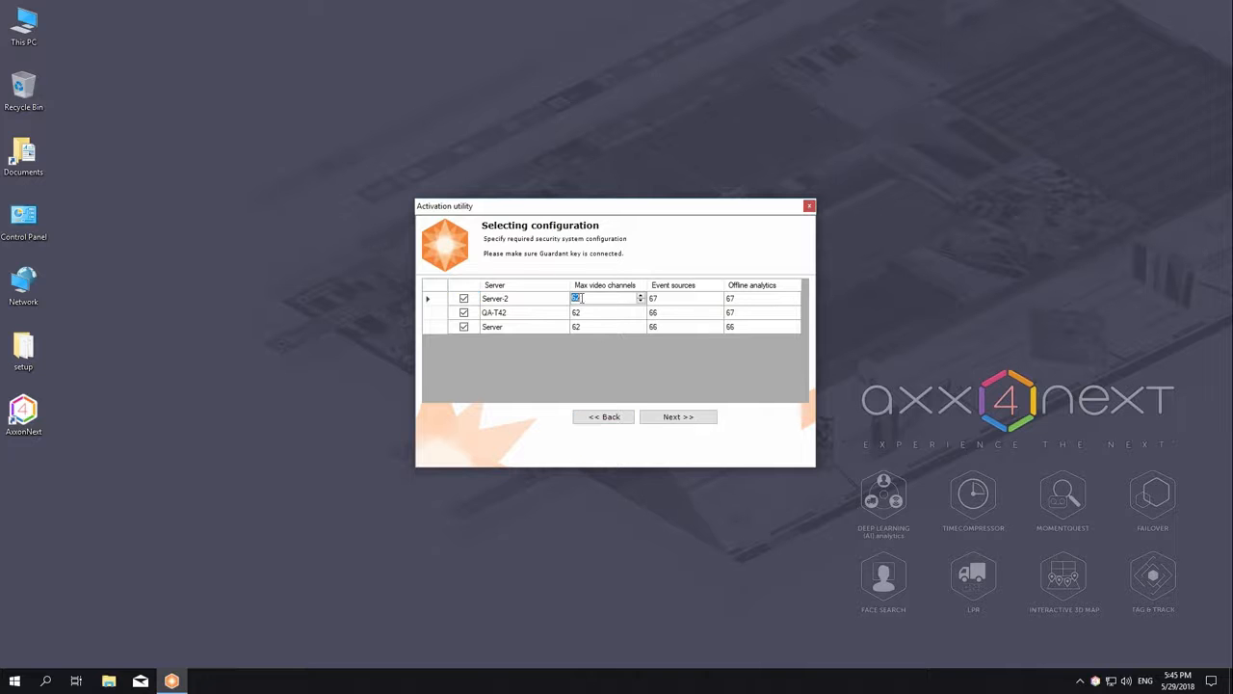
text(60)
click(592, 312)
text(6)
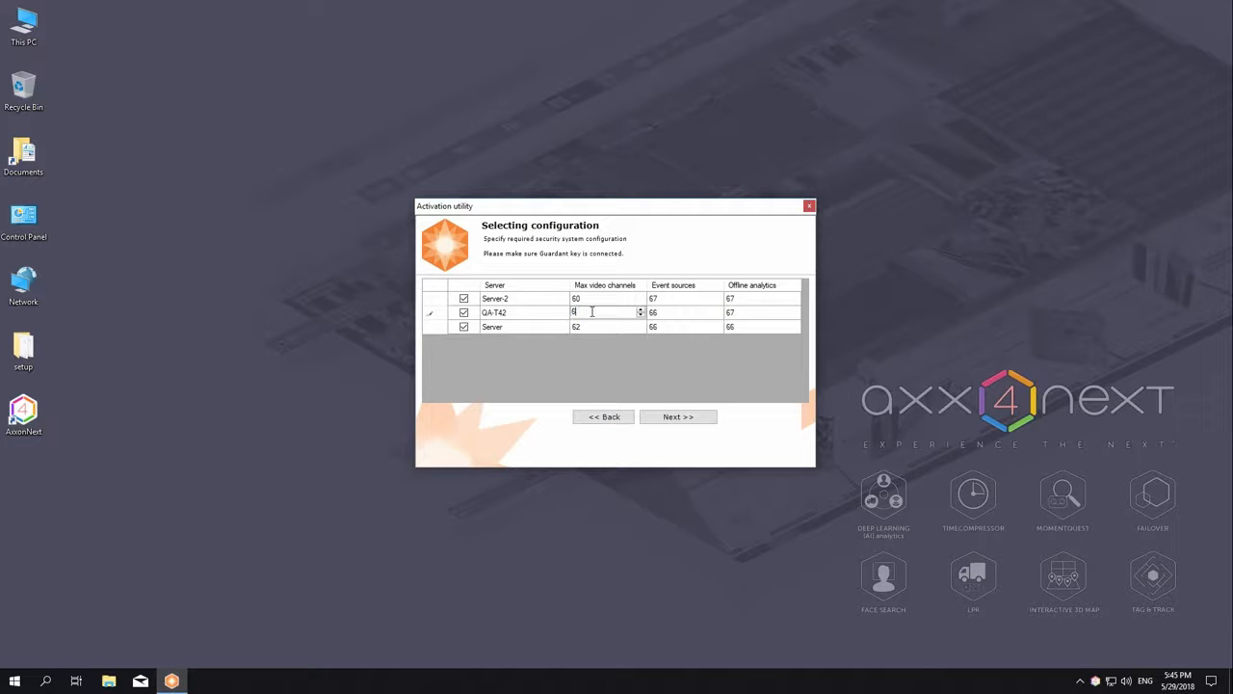
text(4)
click(589, 326)
text(50)
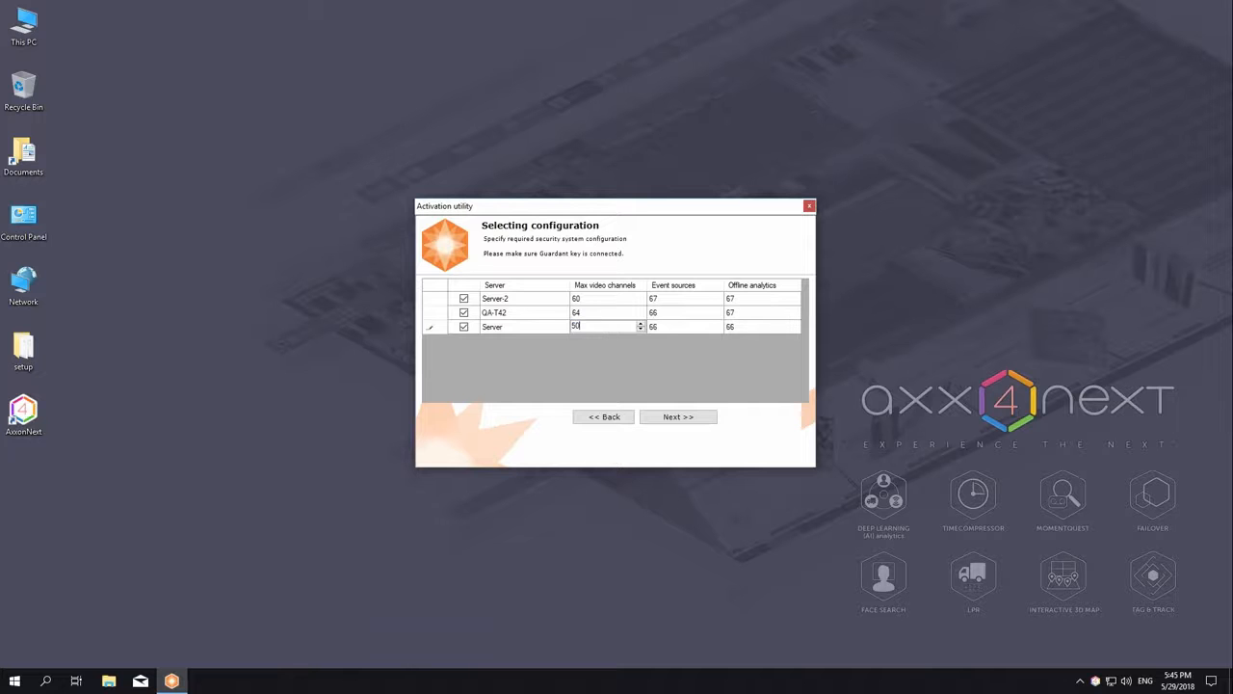
click(591, 312)
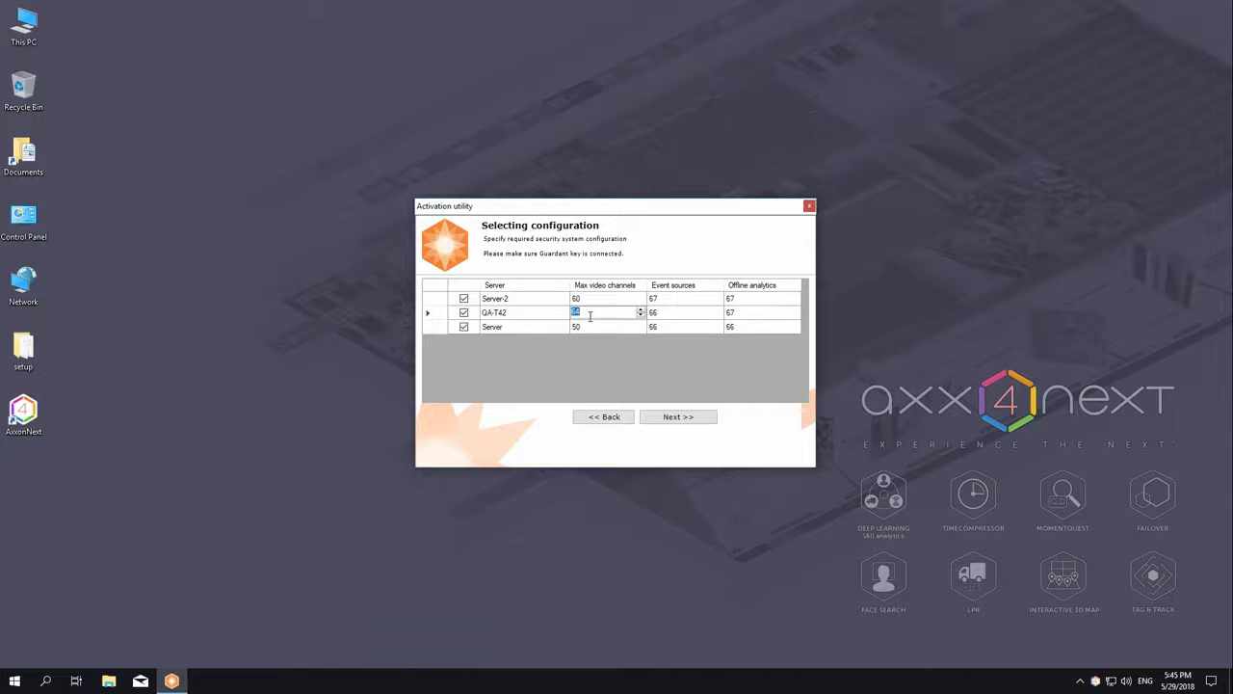
text(76)
click(554, 311)
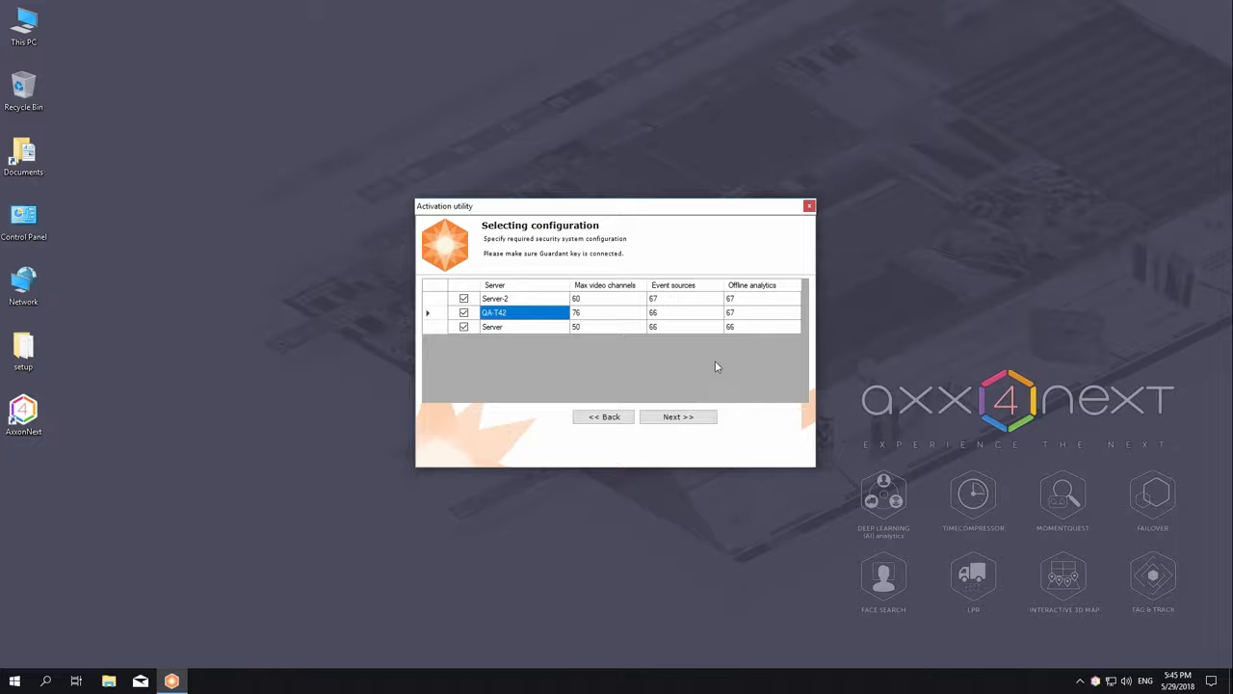
click(680, 421)
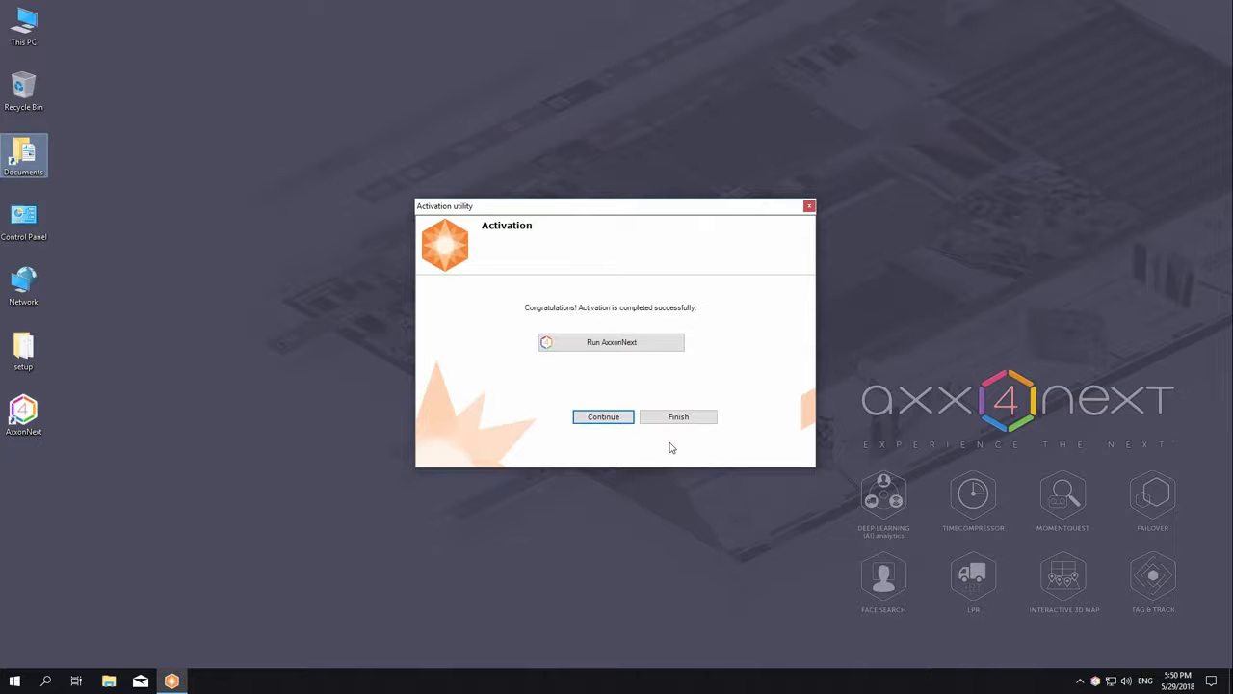
Step: Launch the AxxonNext client and connect to SERVER-2 with the account password
click(611, 342)
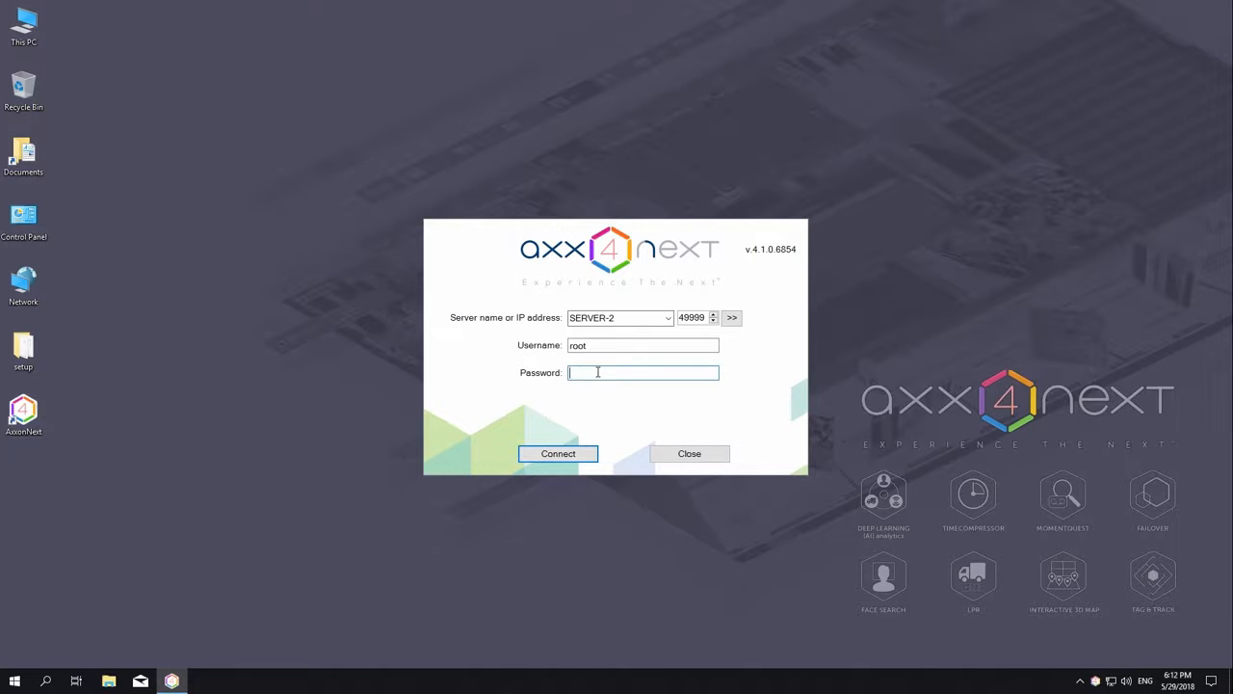
text(****)
key(Return)
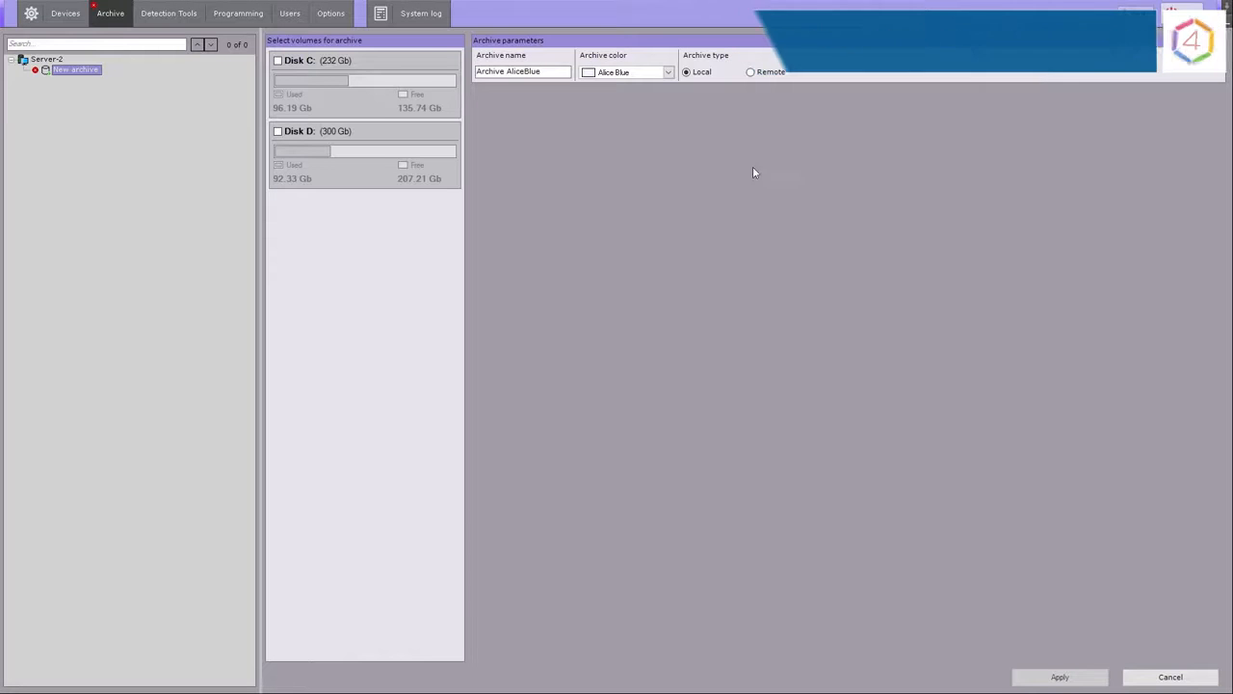
Step: Place the new local archive on Disk D with a size of 50 GB
click(757, 73)
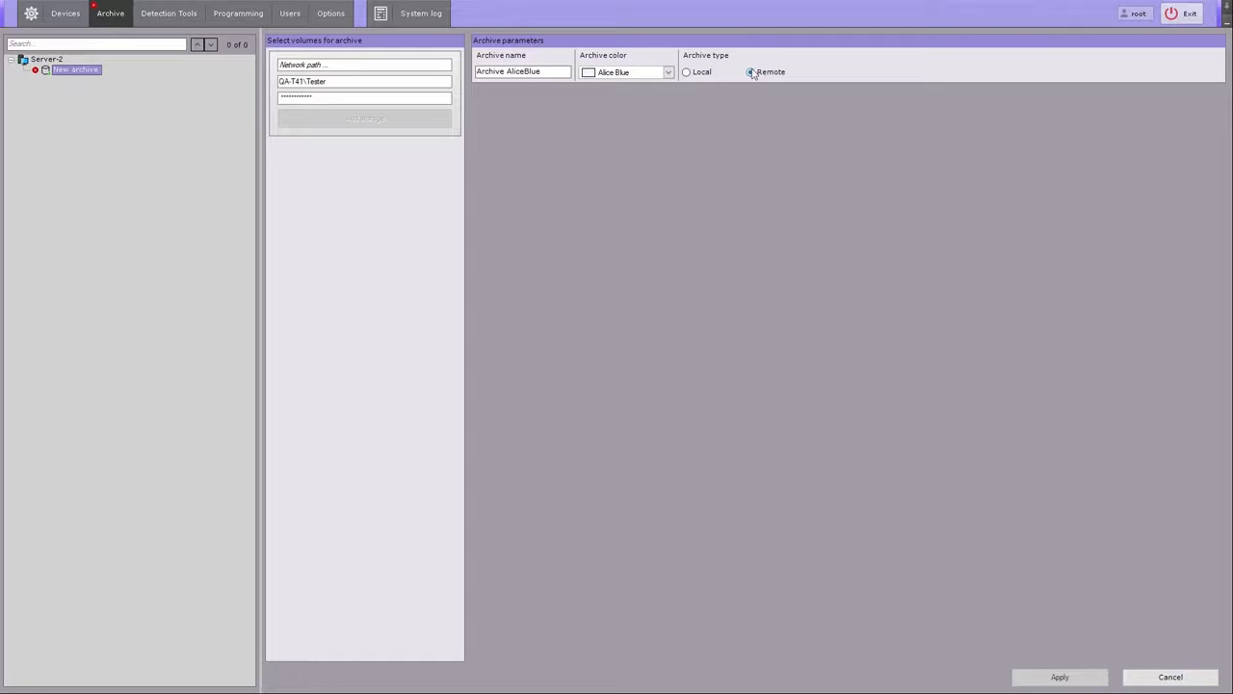
click(701, 76)
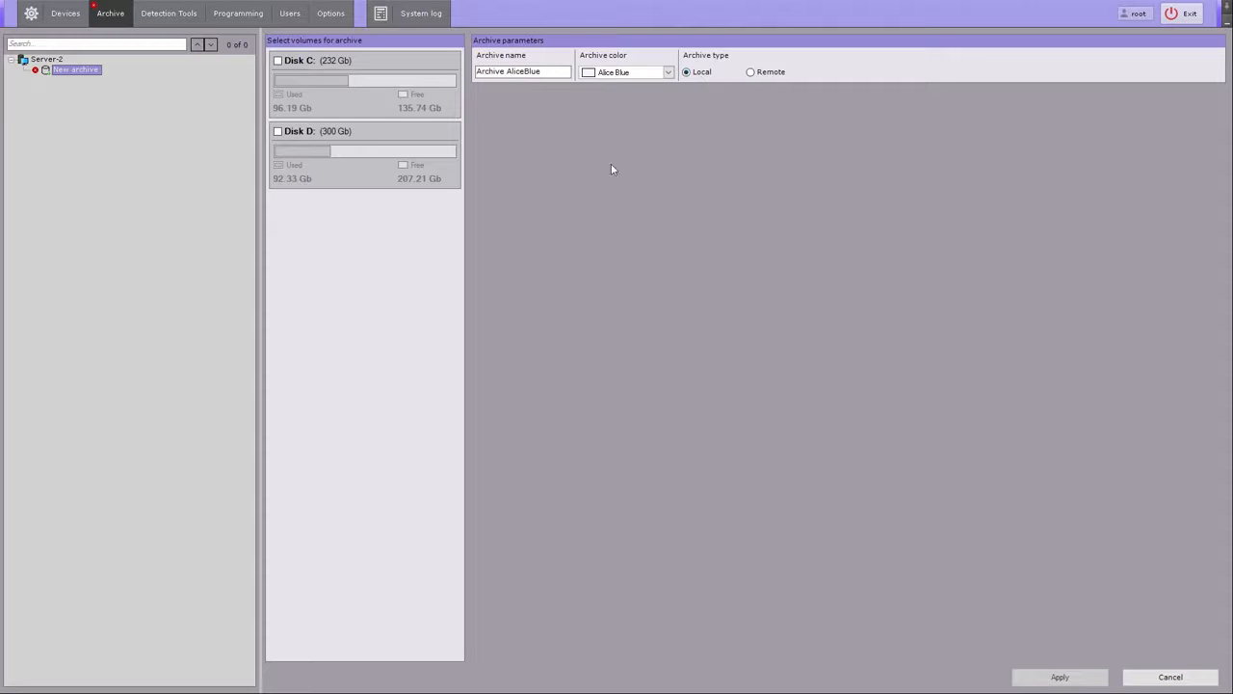
click(278, 132)
drag(324, 165, 363, 168)
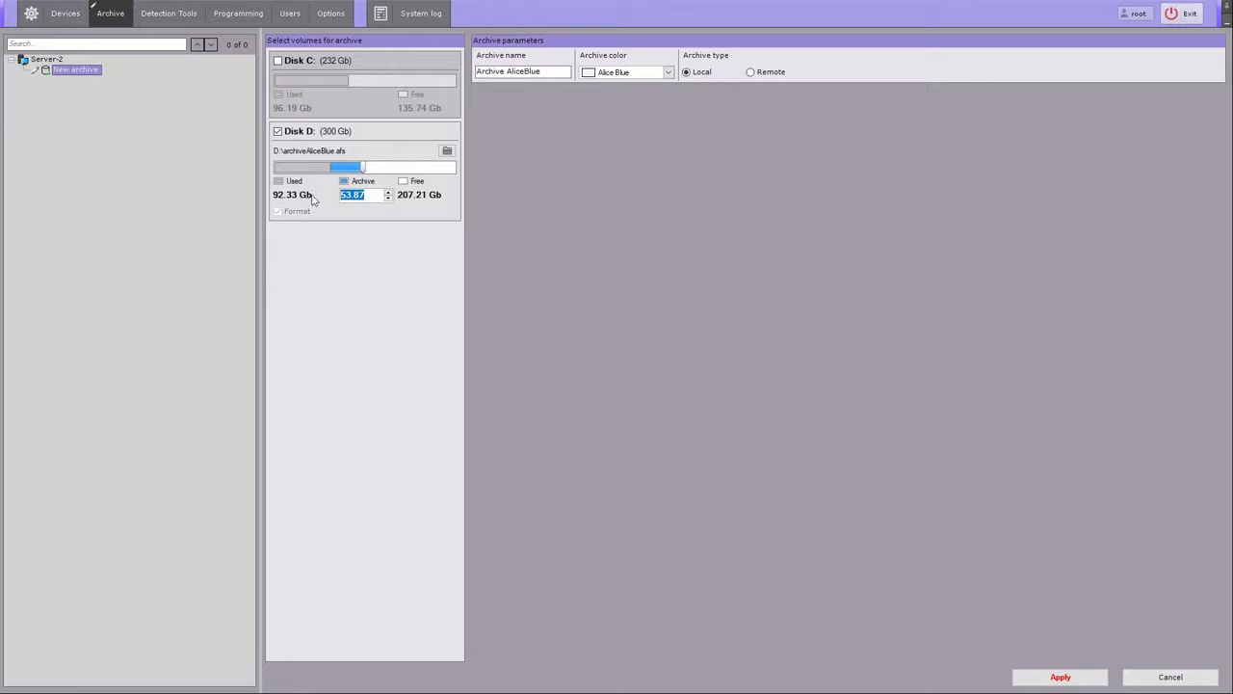
text(50)
click(537, 72)
Step: Rename the archive to Archive1, colour it Medium Sea Green, and apply
drag(546, 70, 505, 73)
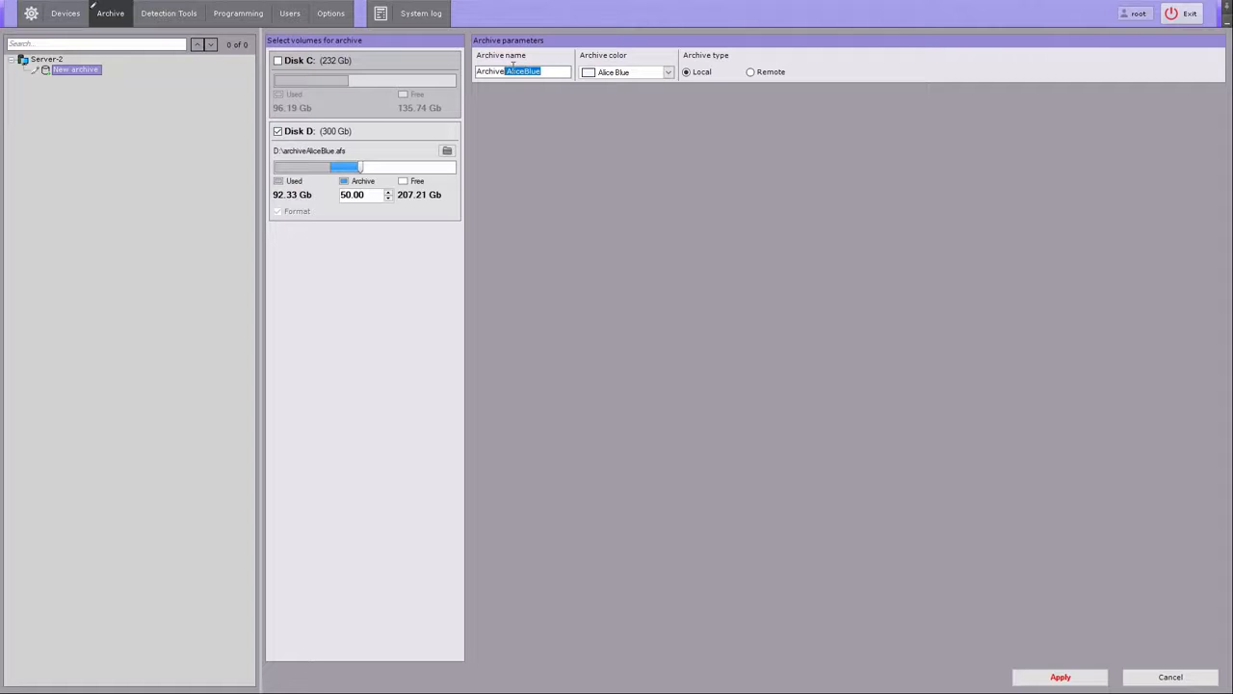
text(1)
click(669, 72)
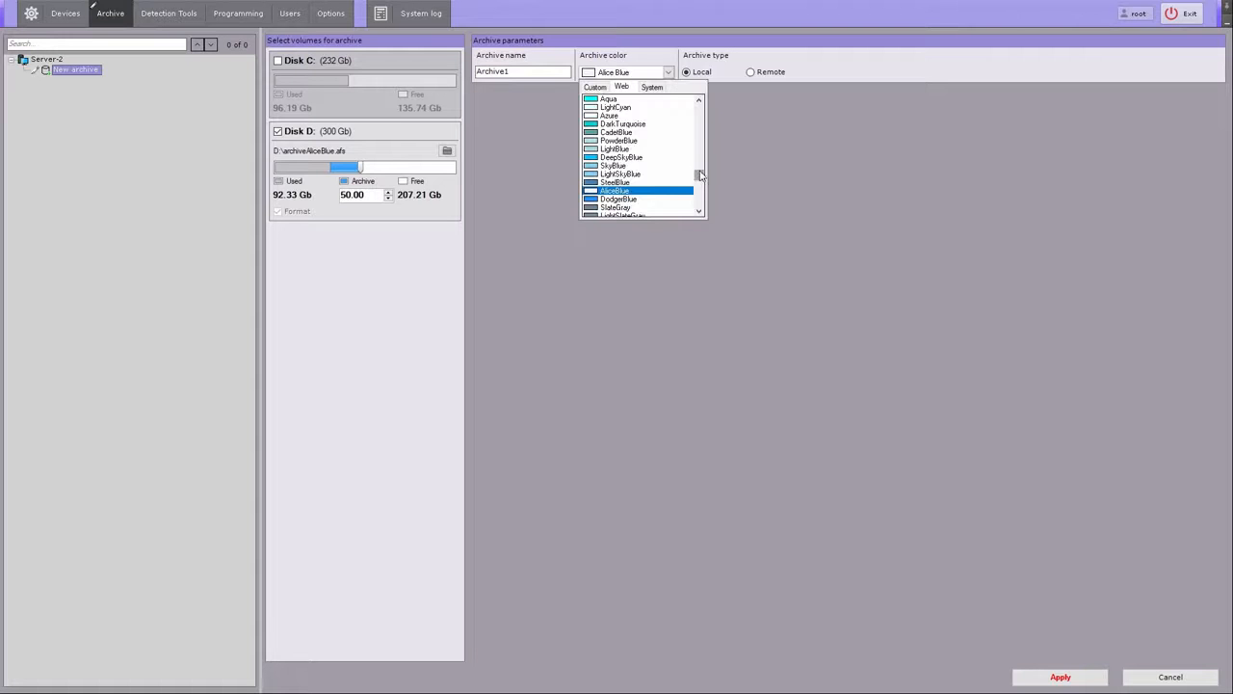
drag(700, 178, 702, 158)
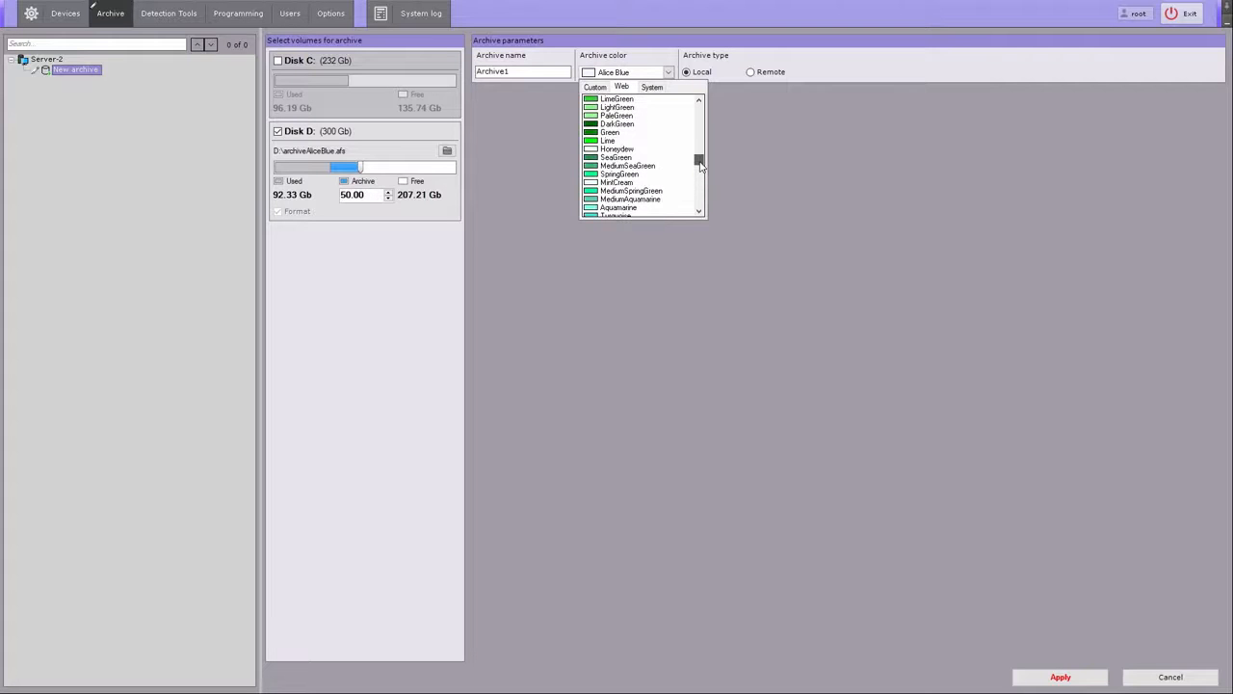
click(648, 167)
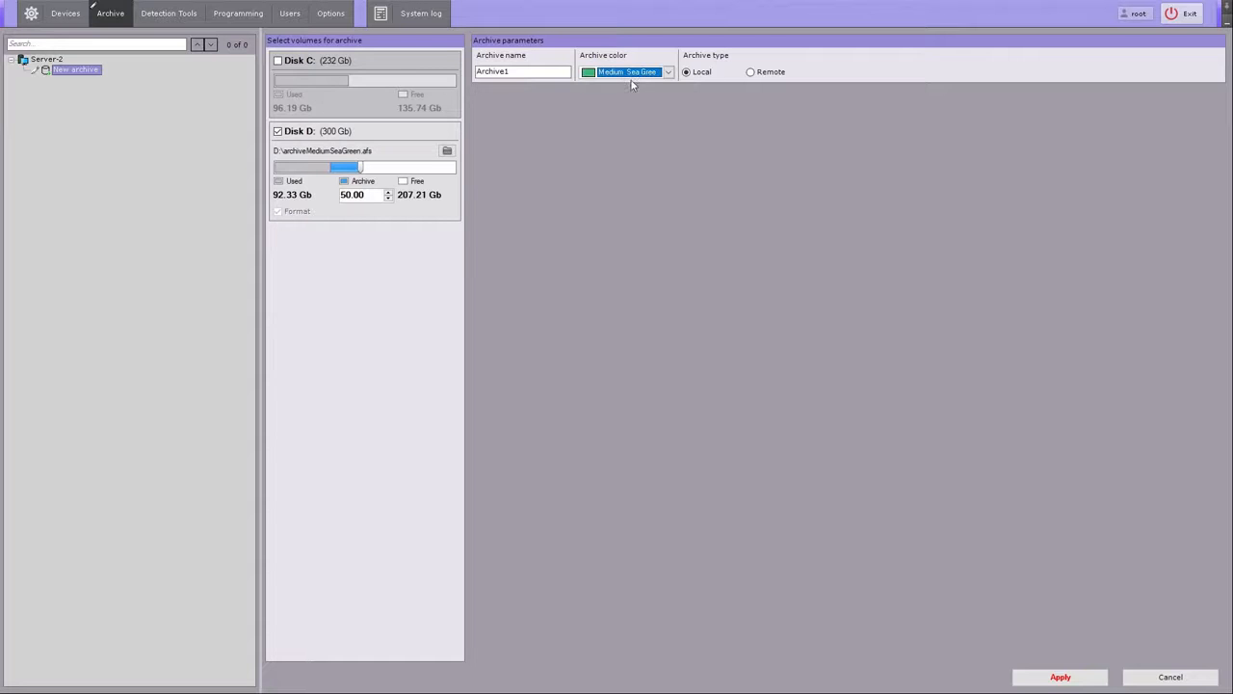
click(1060, 677)
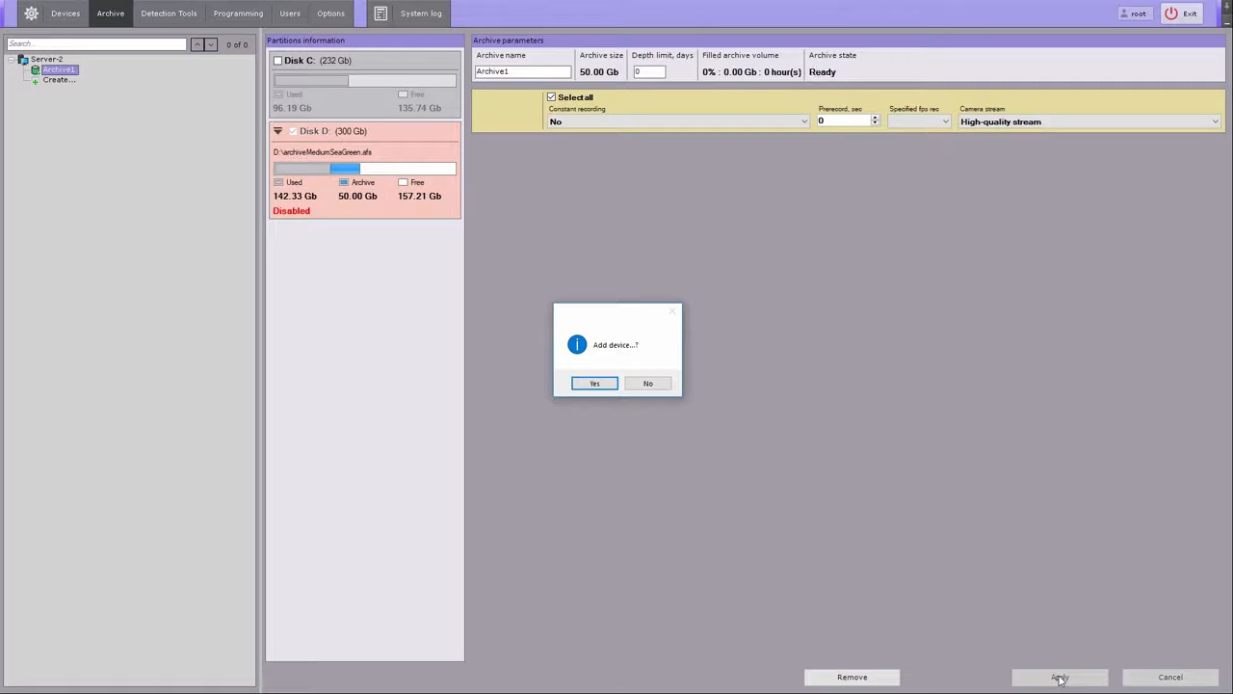
Step: Start adding devices, stop the network search, and hide unsupported devices to list 16 cameras
click(601, 383)
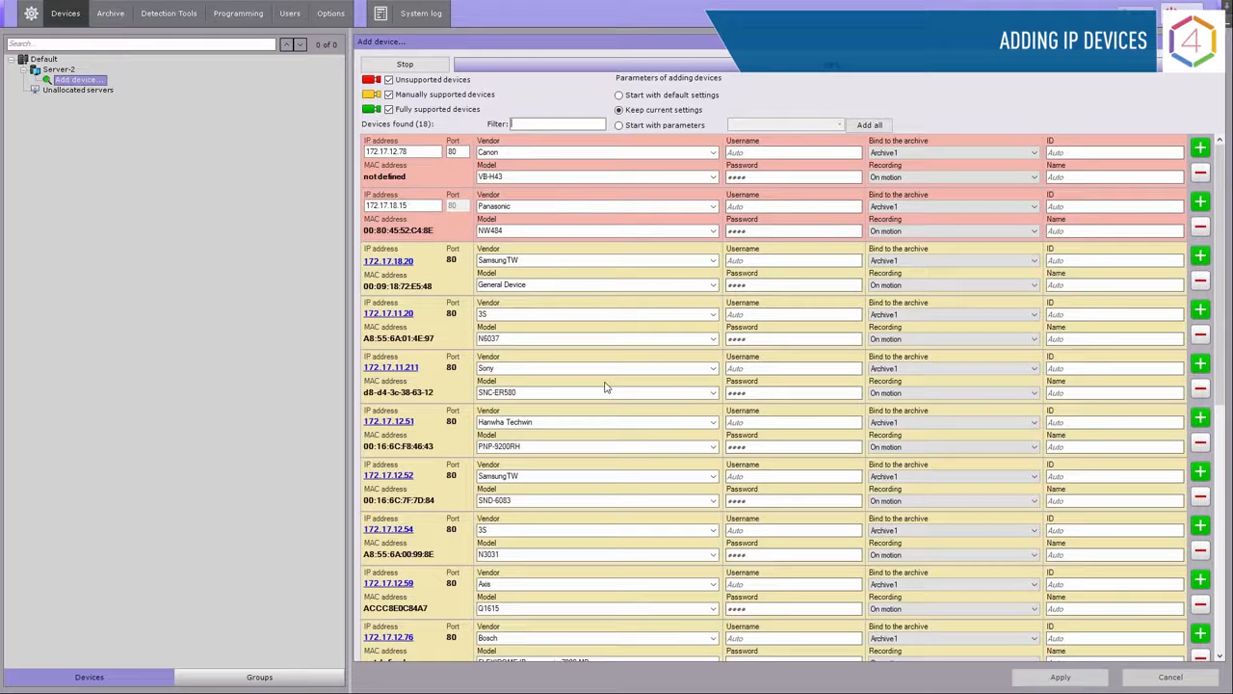
click(429, 70)
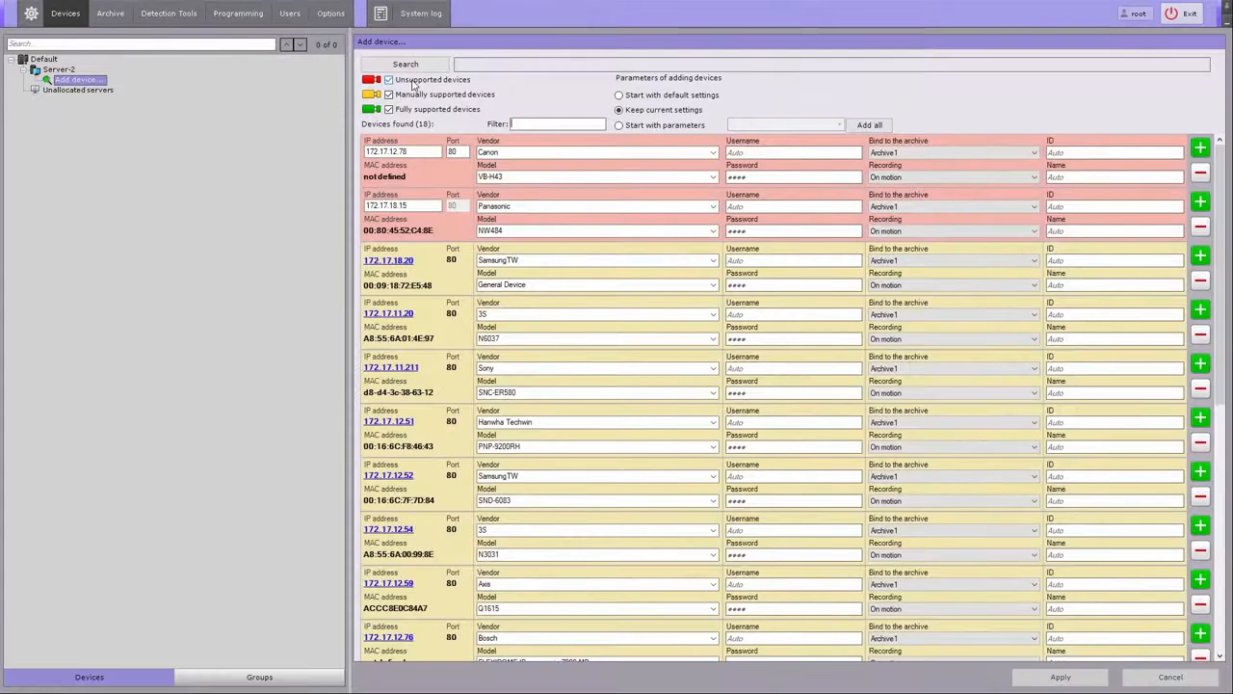
click(569, 164)
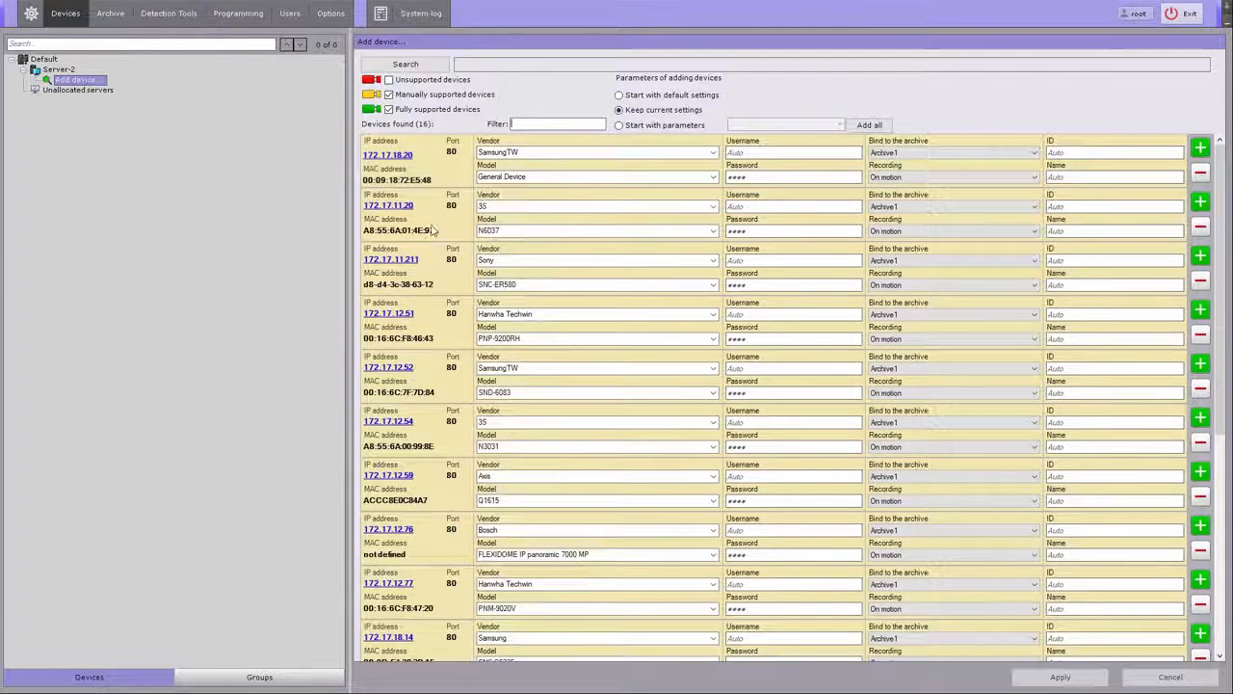
scroll(427, 233, down, 8)
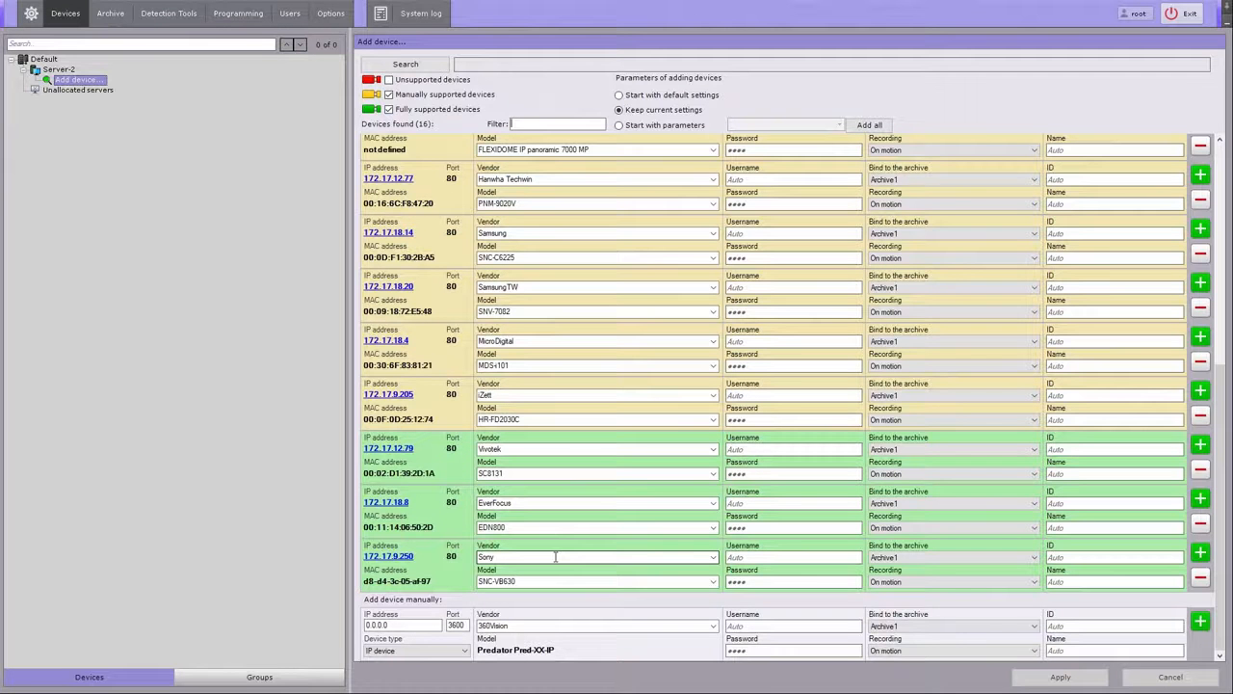
click(742, 555)
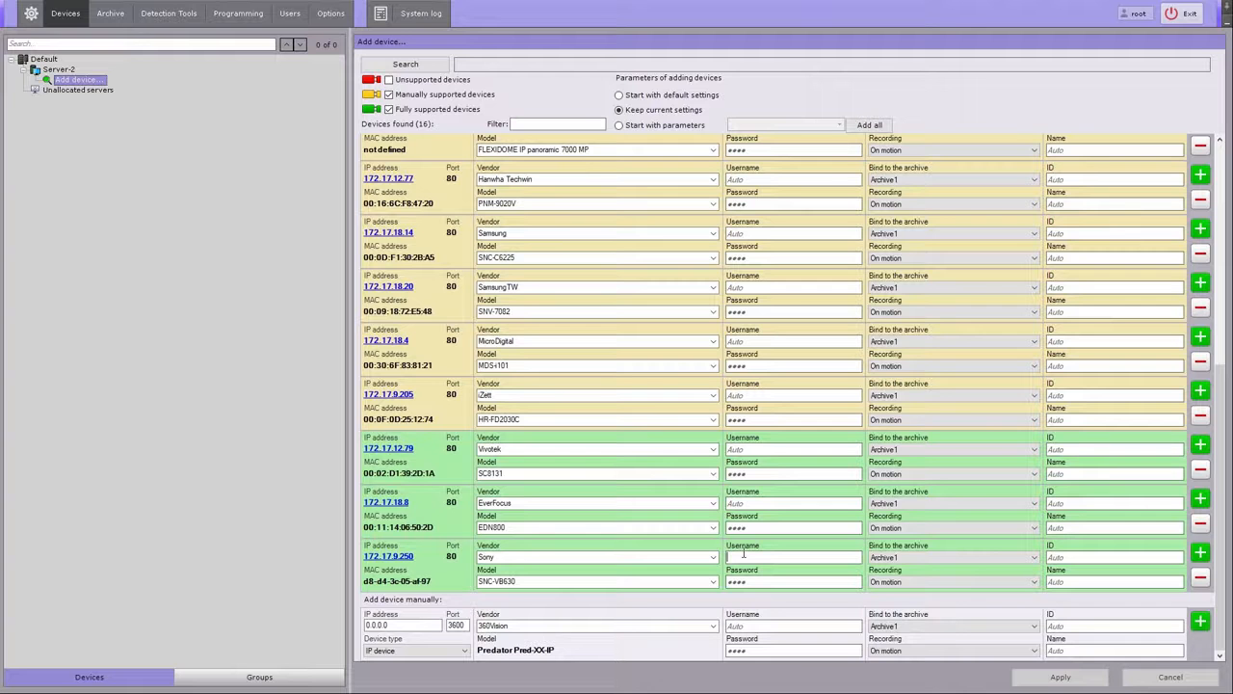
Step: Enter the Sony camera's username and password, bind it to Archive1 recording on motion, and add it
text(h6U65RT4)
click(749, 583)
text(•••••••)
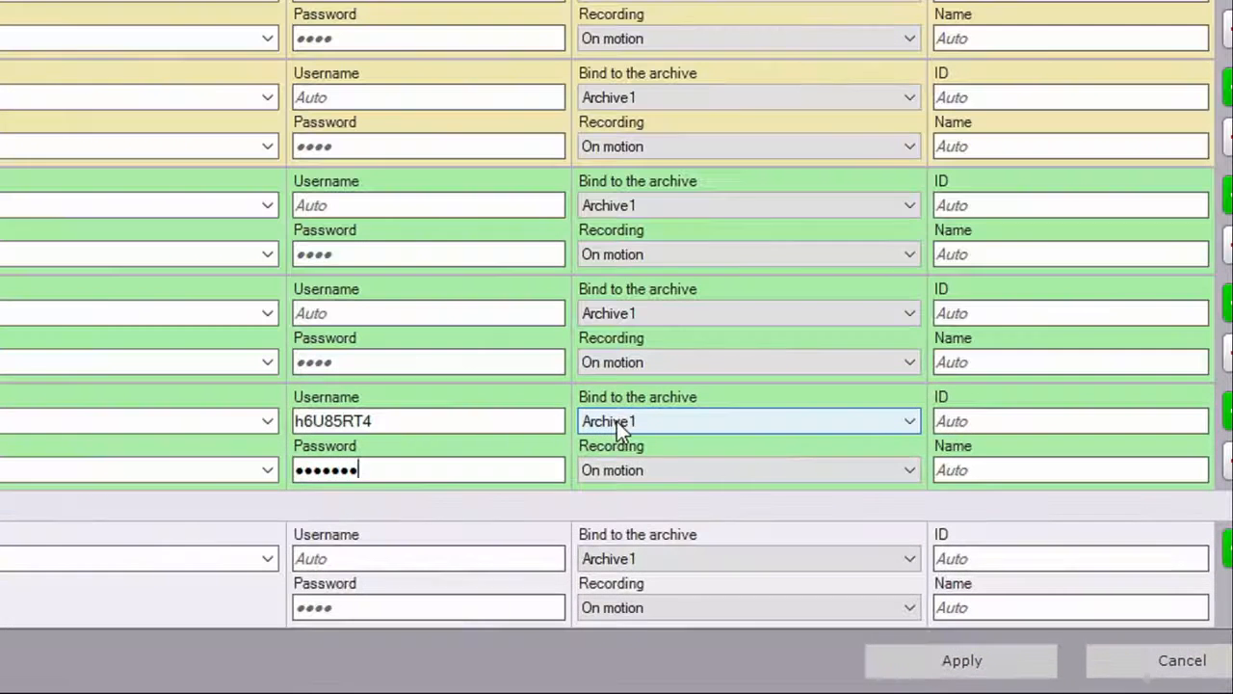
click(889, 558)
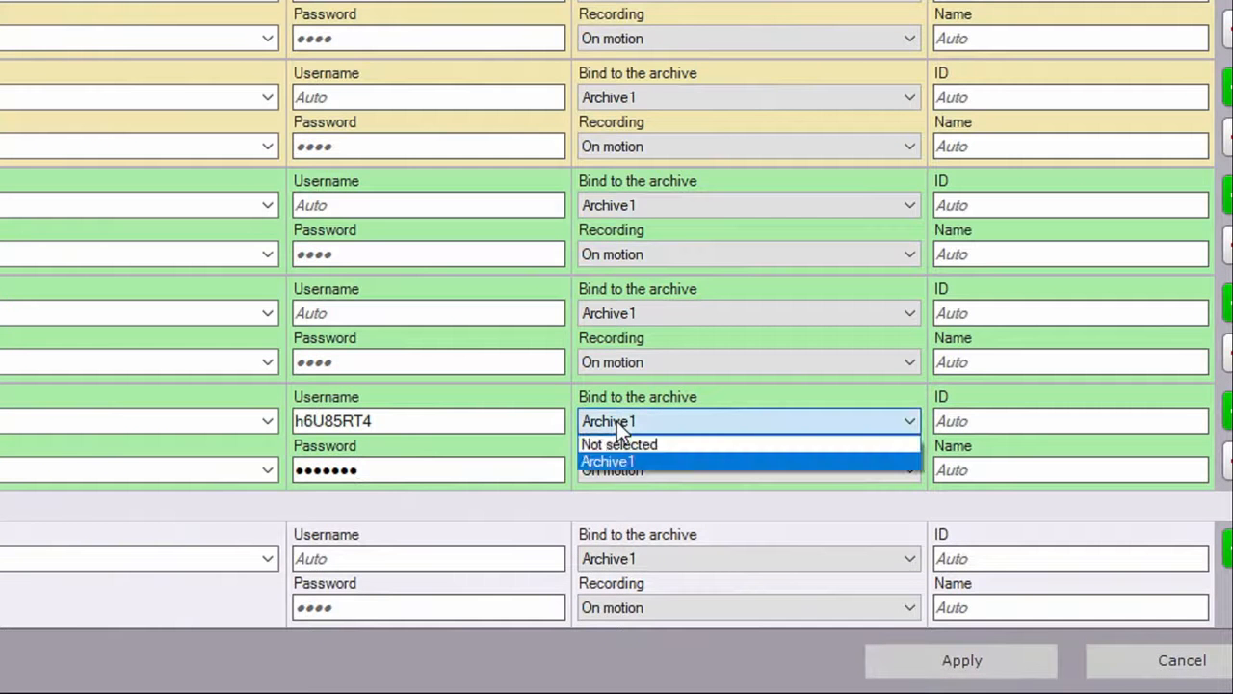
click(613, 455)
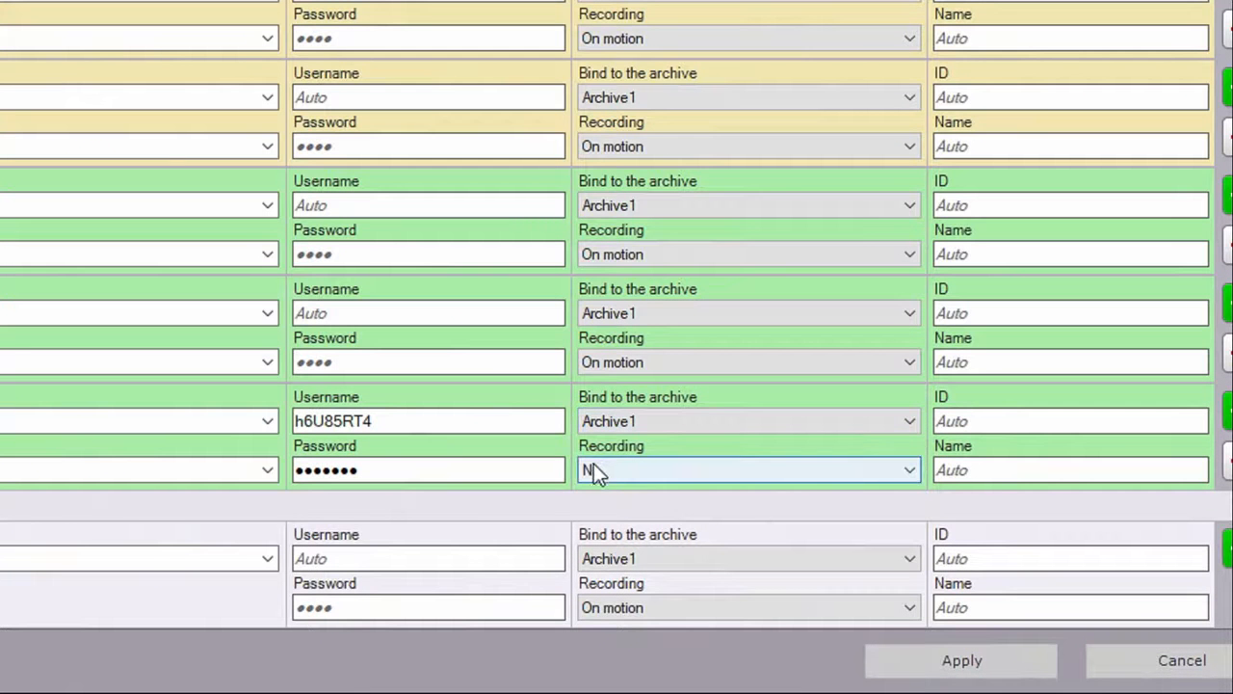
click(594, 470)
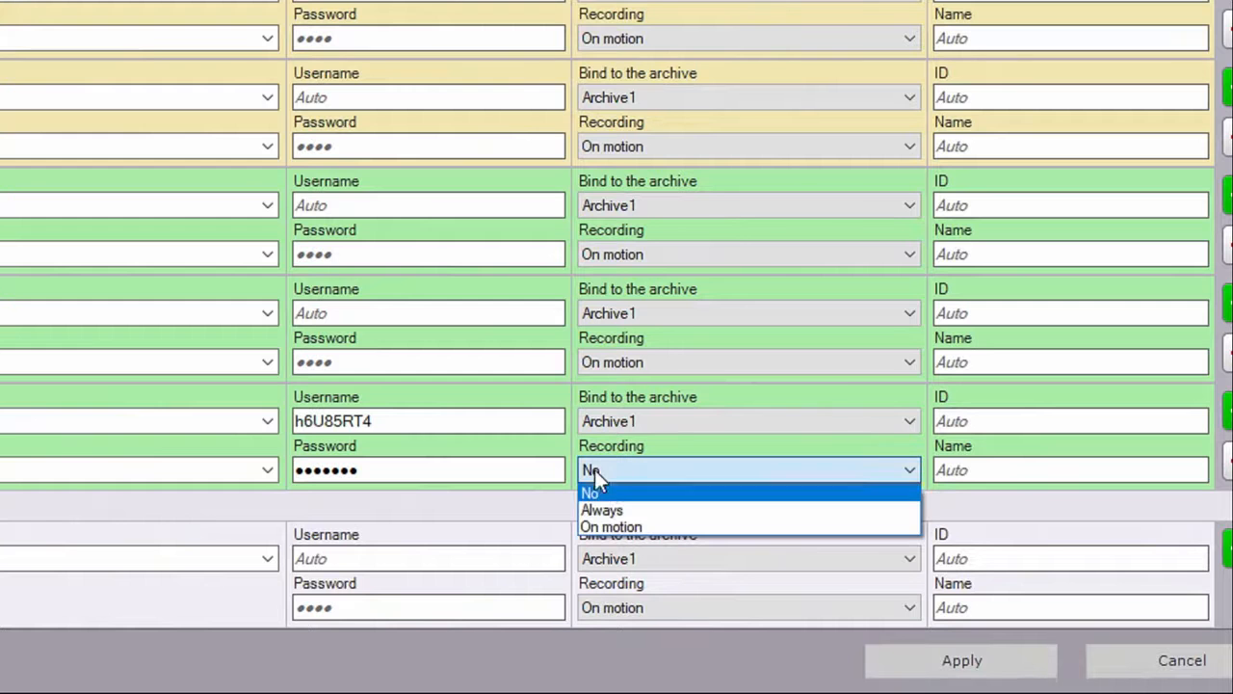
click(613, 525)
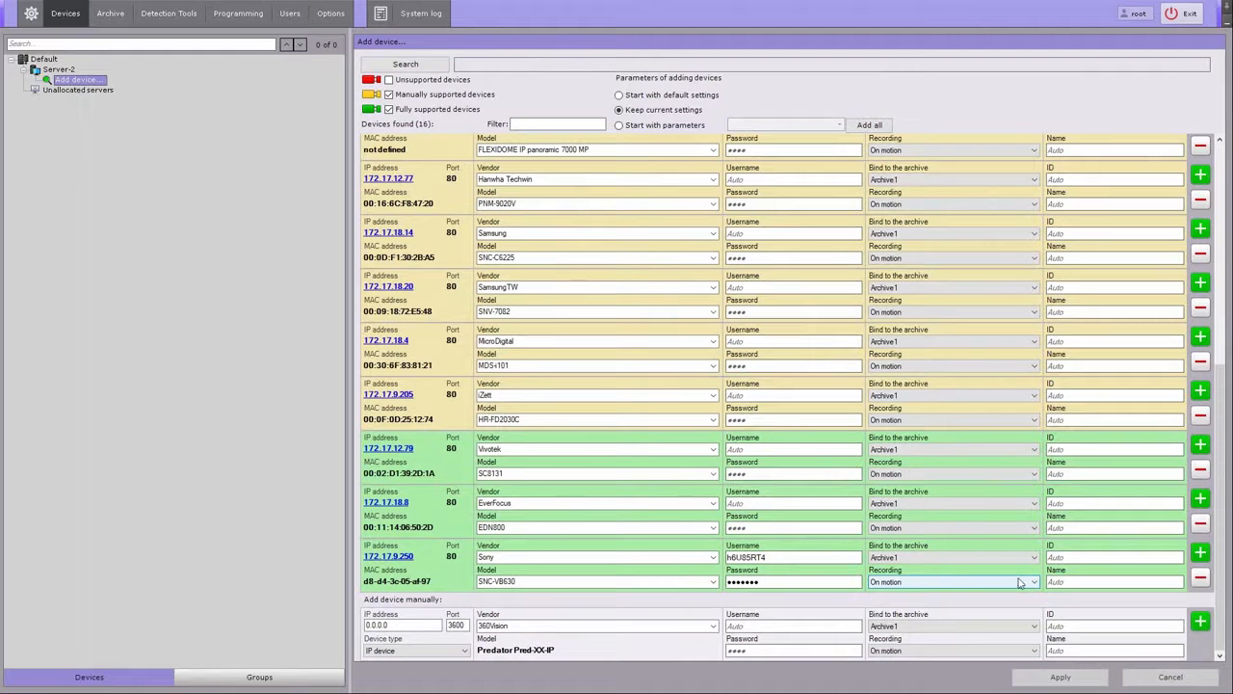
click(1229, 412)
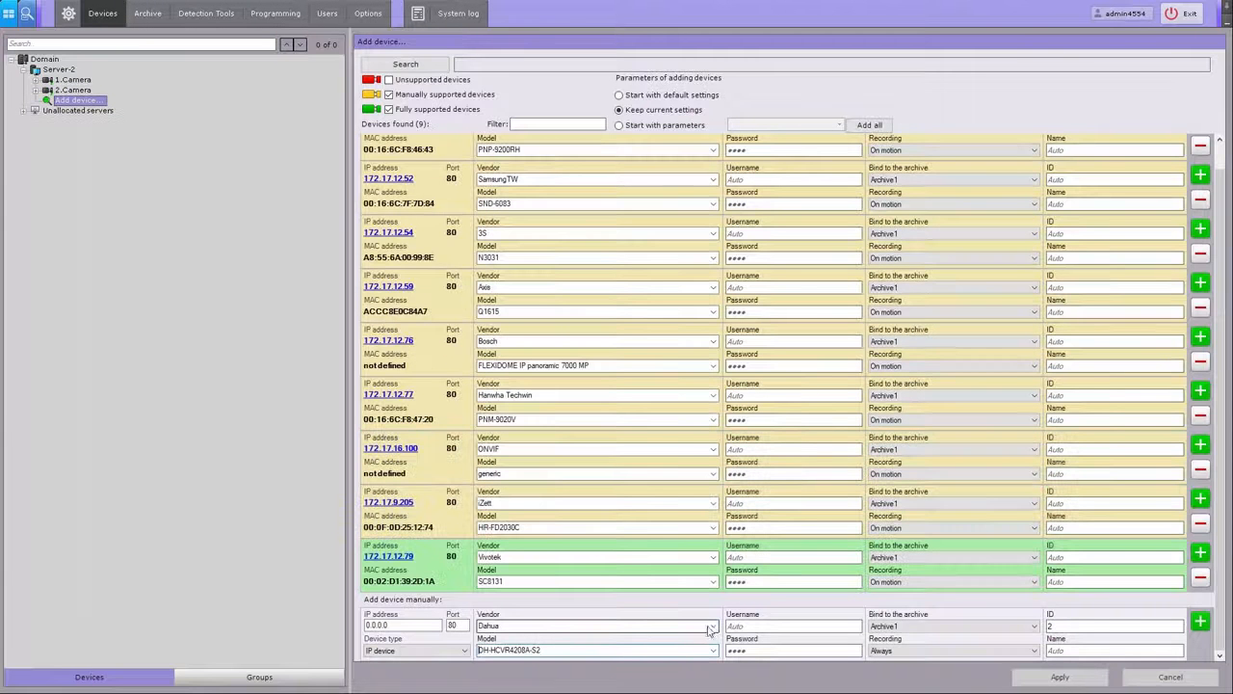
Step: Set the manually added device's vendor to ONVIF by searching 'onvif', and its model to generic
click(504, 626)
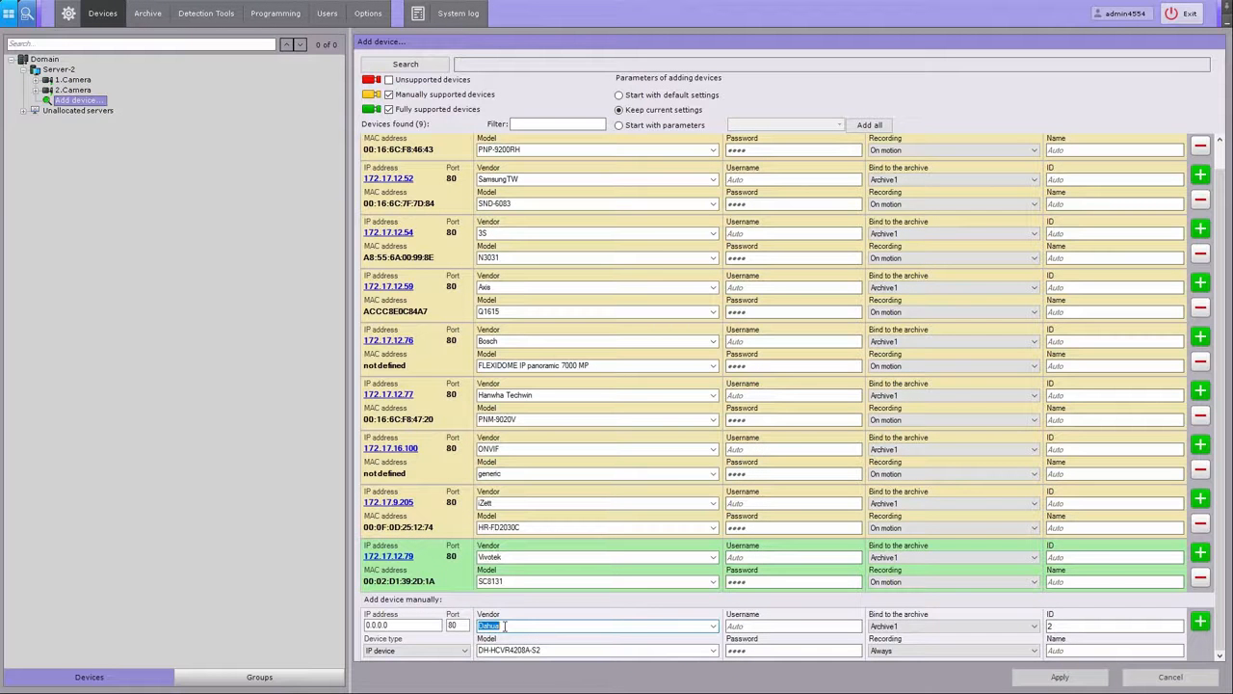
text(onvif)
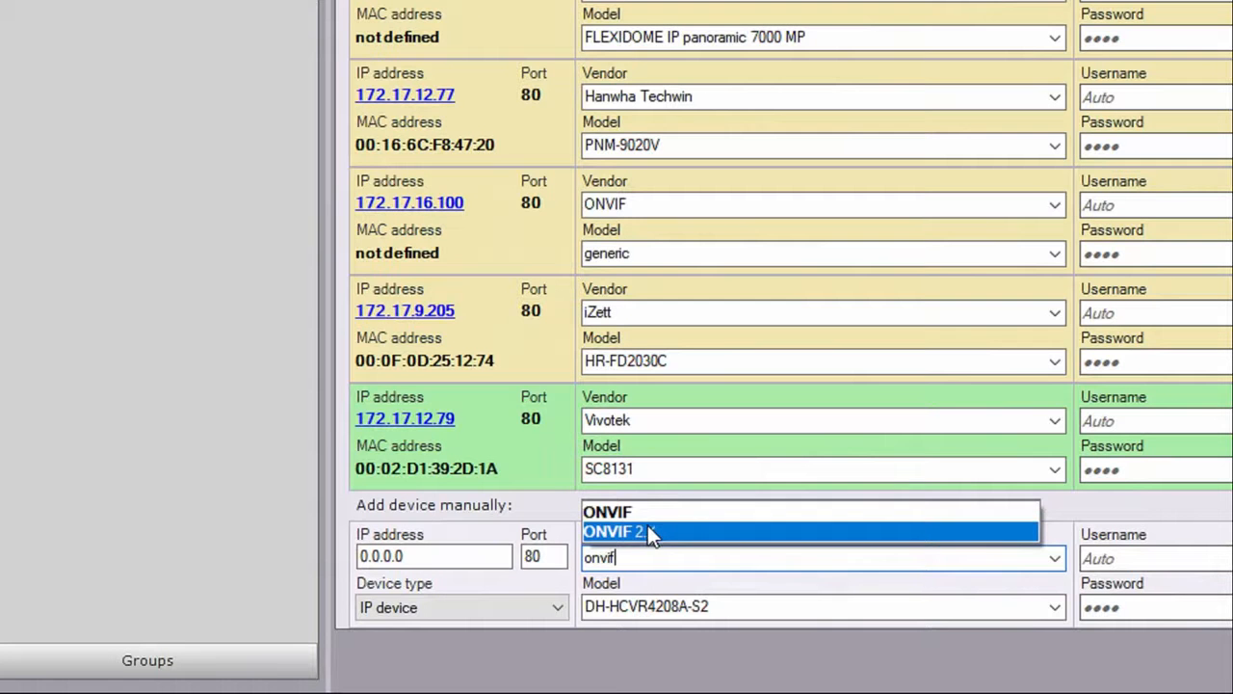
click(641, 520)
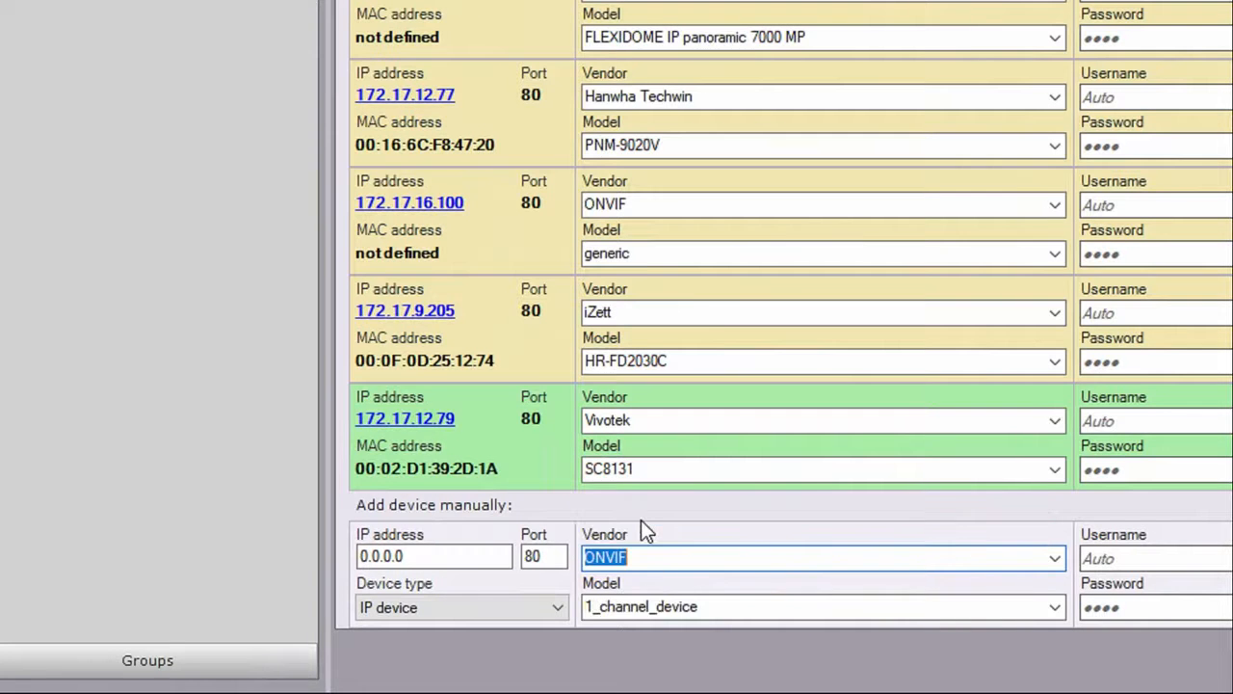
click(1056, 607)
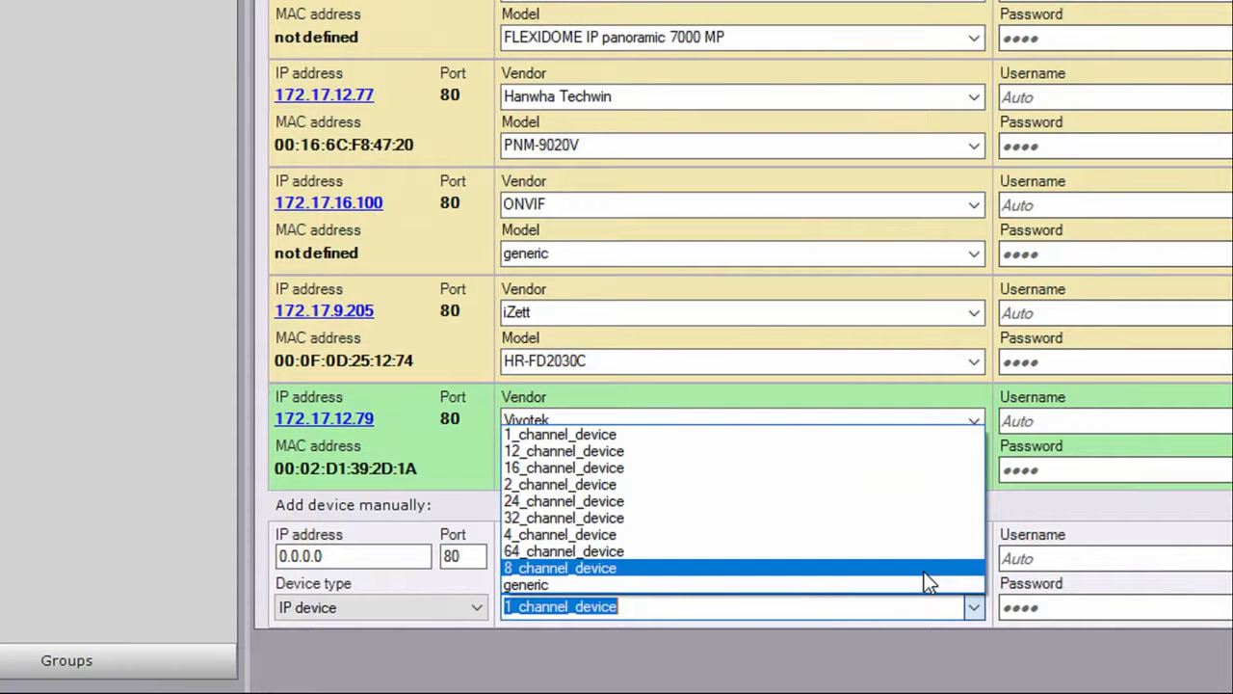
click(824, 582)
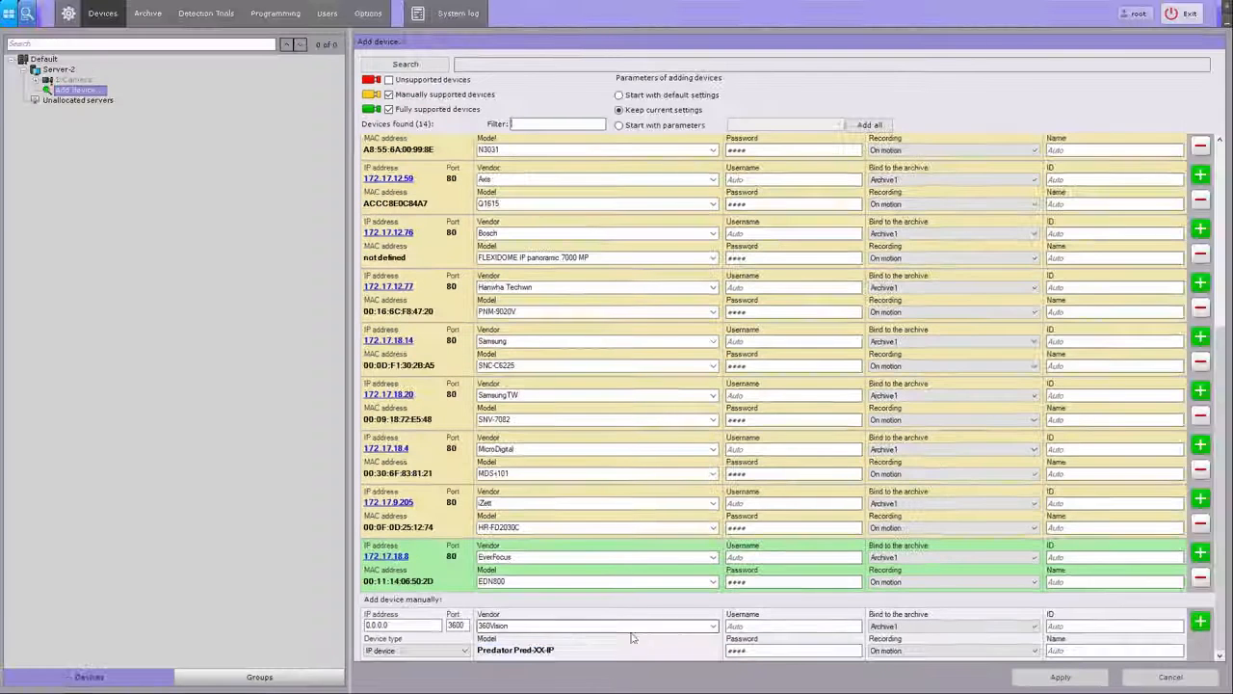
Step: Set the manual device's vendor to Hikvision and its model to DS-2CD2112-I
click(699, 628)
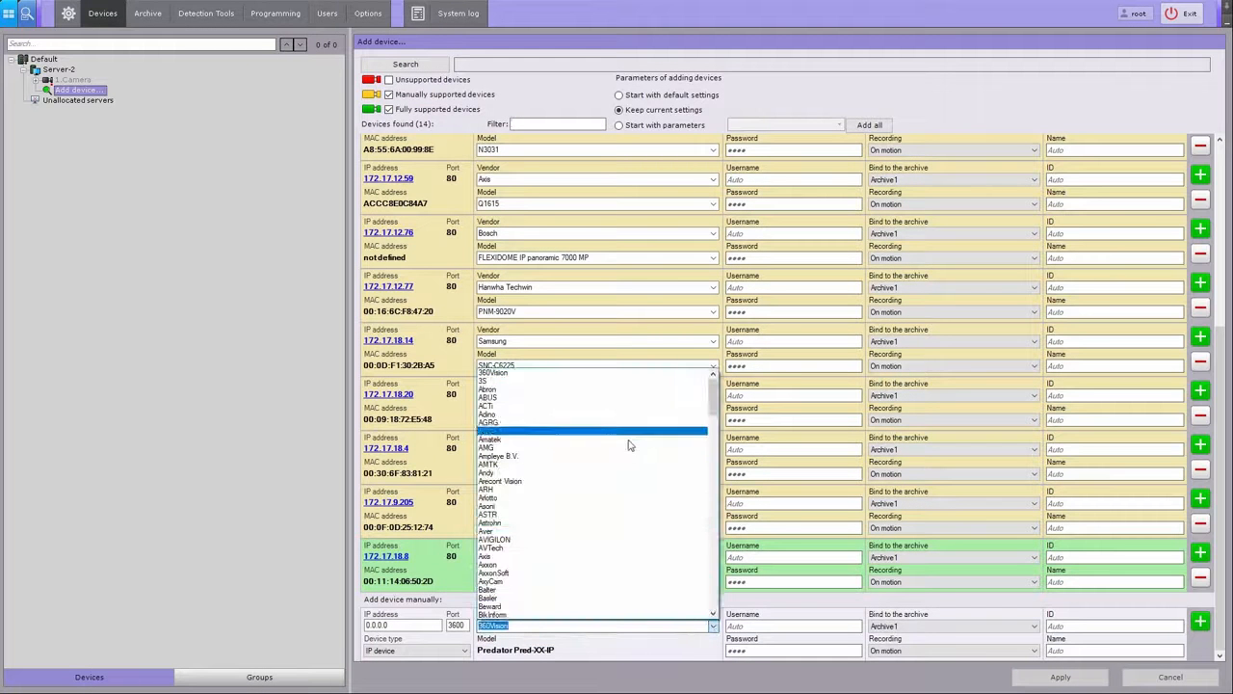
scroll(628, 453, down, 8)
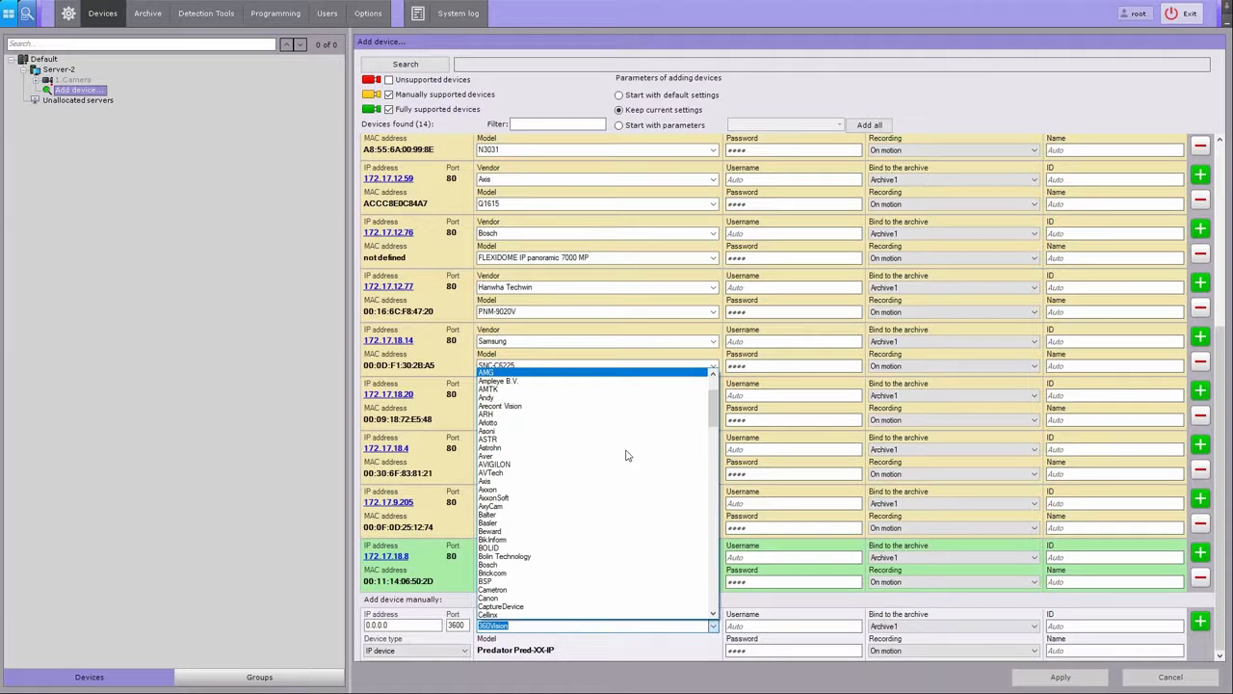
scroll(626, 455, down, 3)
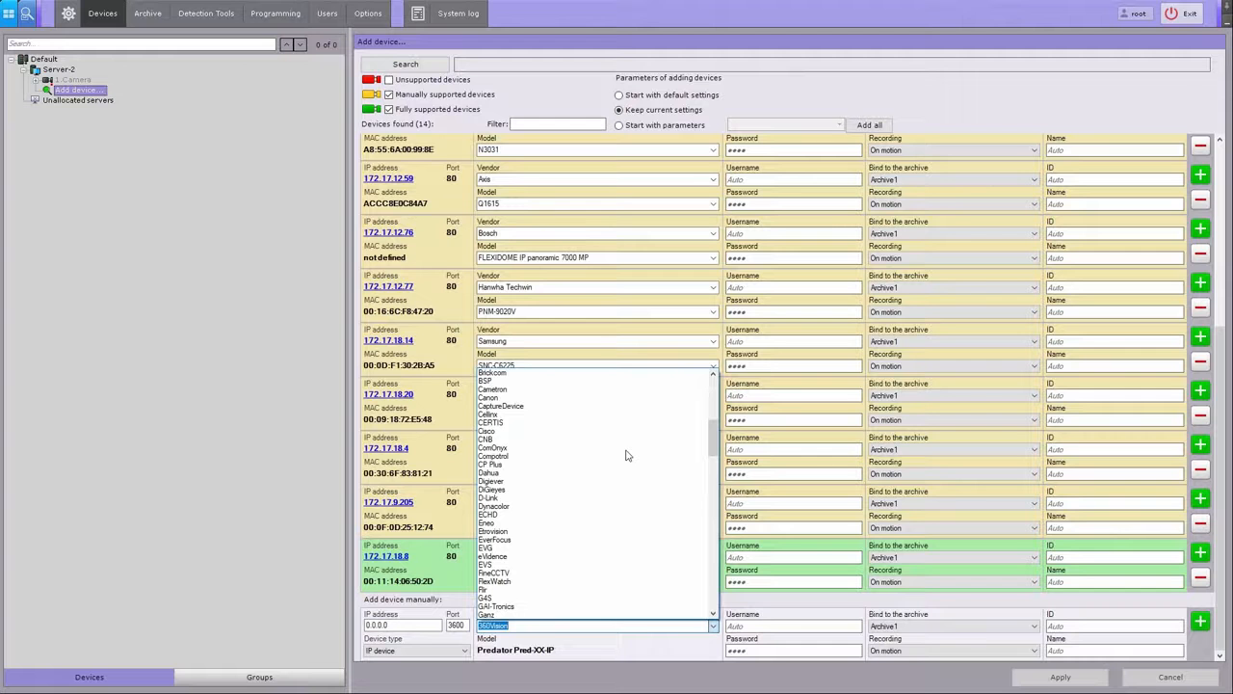
click(519, 626)
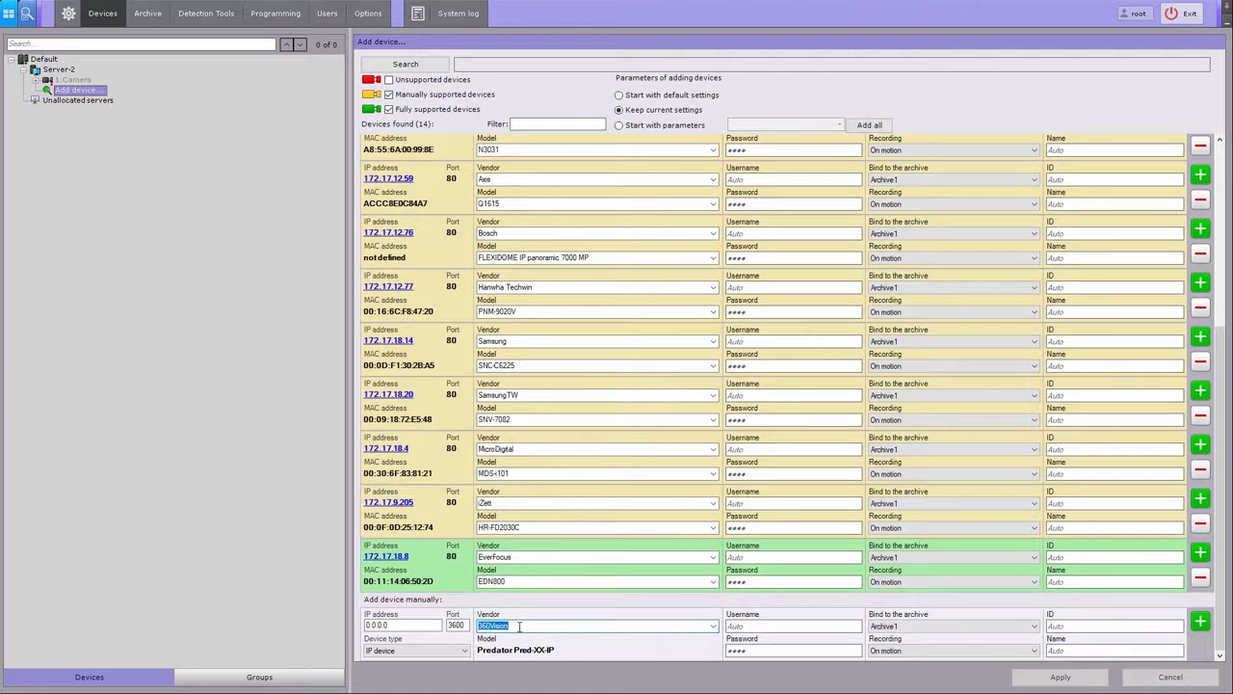
text(hik)
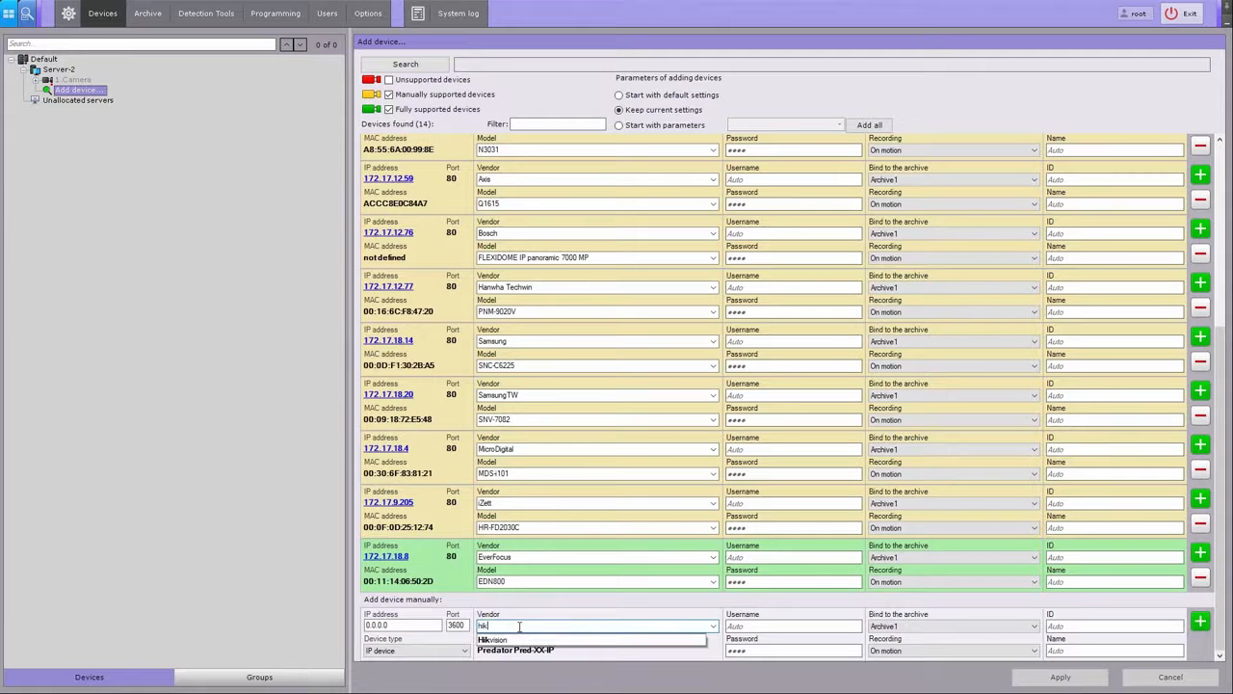
click(520, 639)
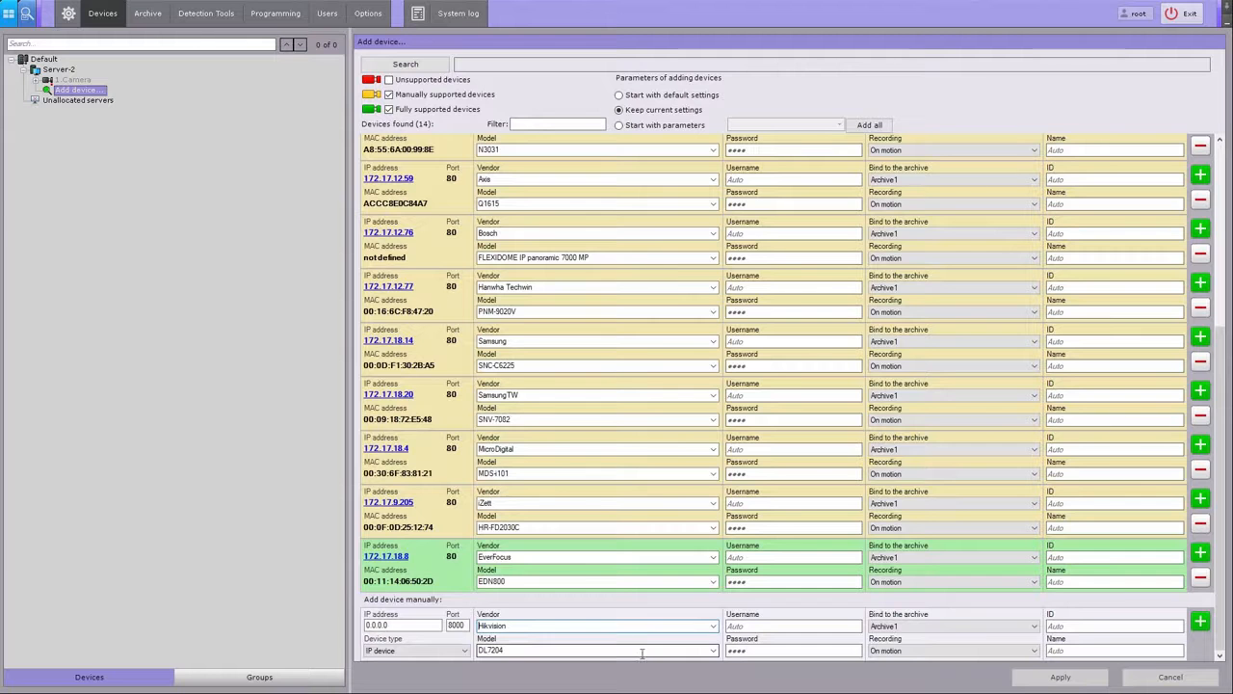
click(713, 651)
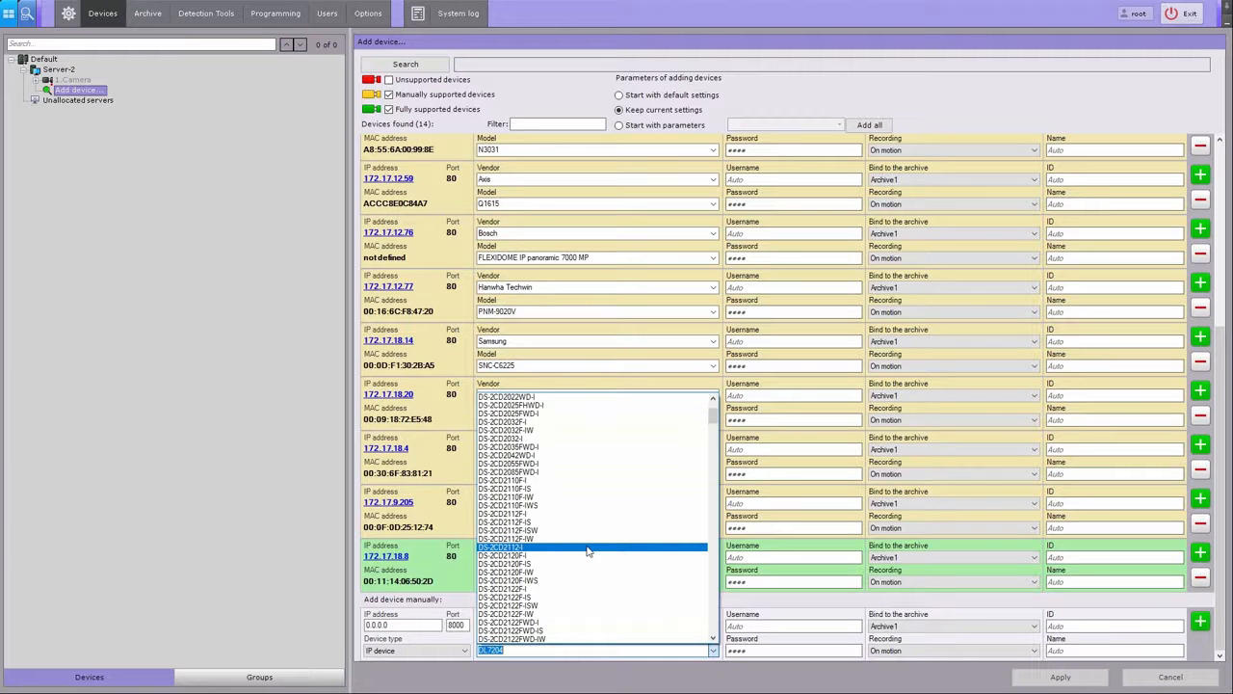
click(587, 547)
Step: Add the camera at 172.17.18.26 with login credentials, ID 2 and name Floor 1 Entrance, then view Server-2
drag(424, 624, 297, 624)
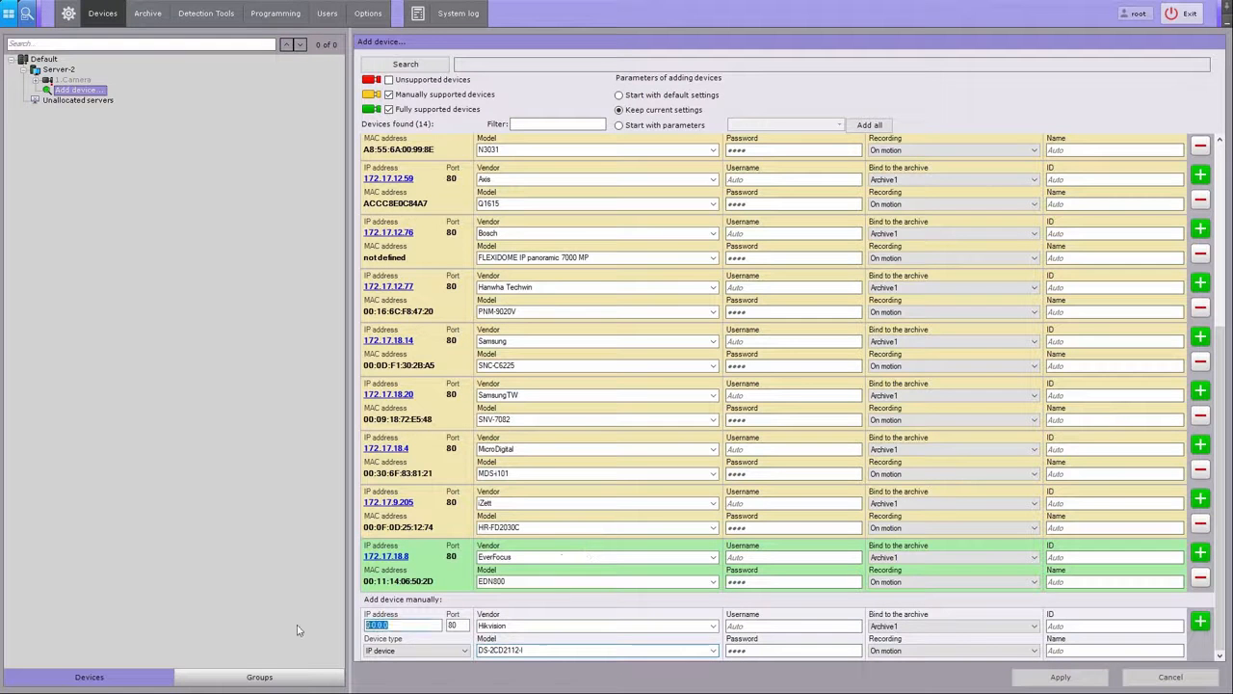
text(172.17.18.26)
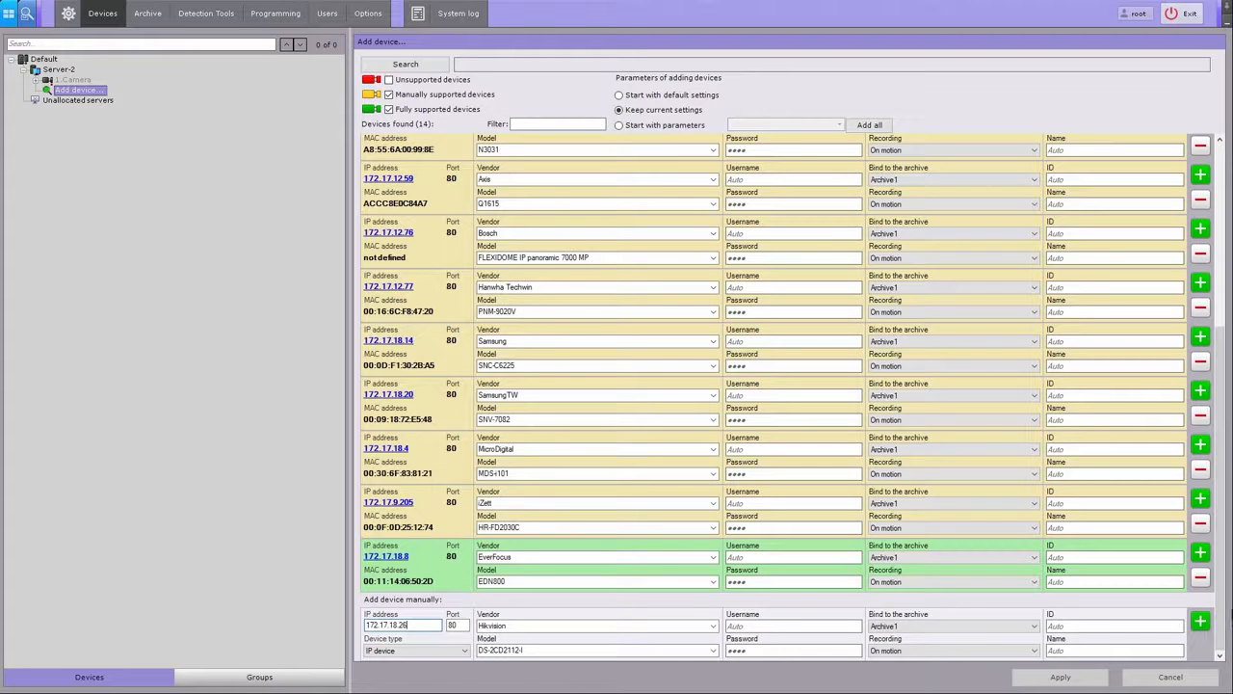
click(771, 626)
text(AD75YT4)
click(761, 650)
text(•••••••)
click(1087, 627)
text(2)
click(1055, 651)
text(Floor)
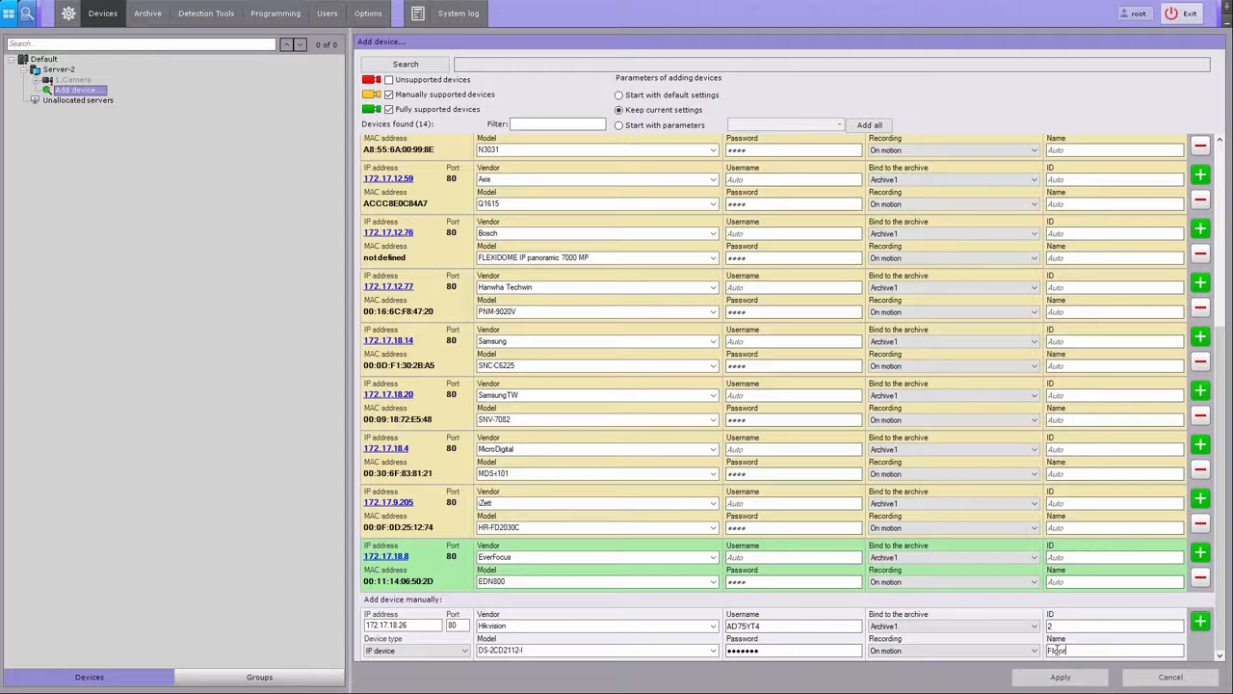
text( 1 Entrance)
click(1201, 621)
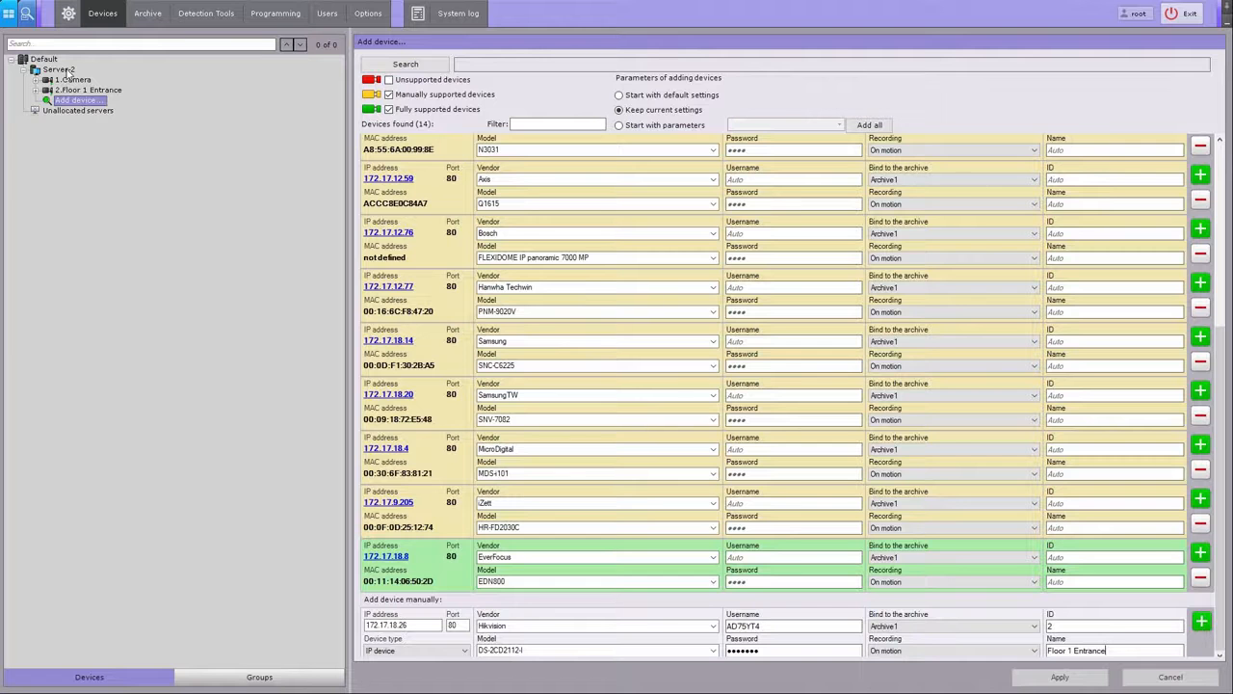
click(67, 71)
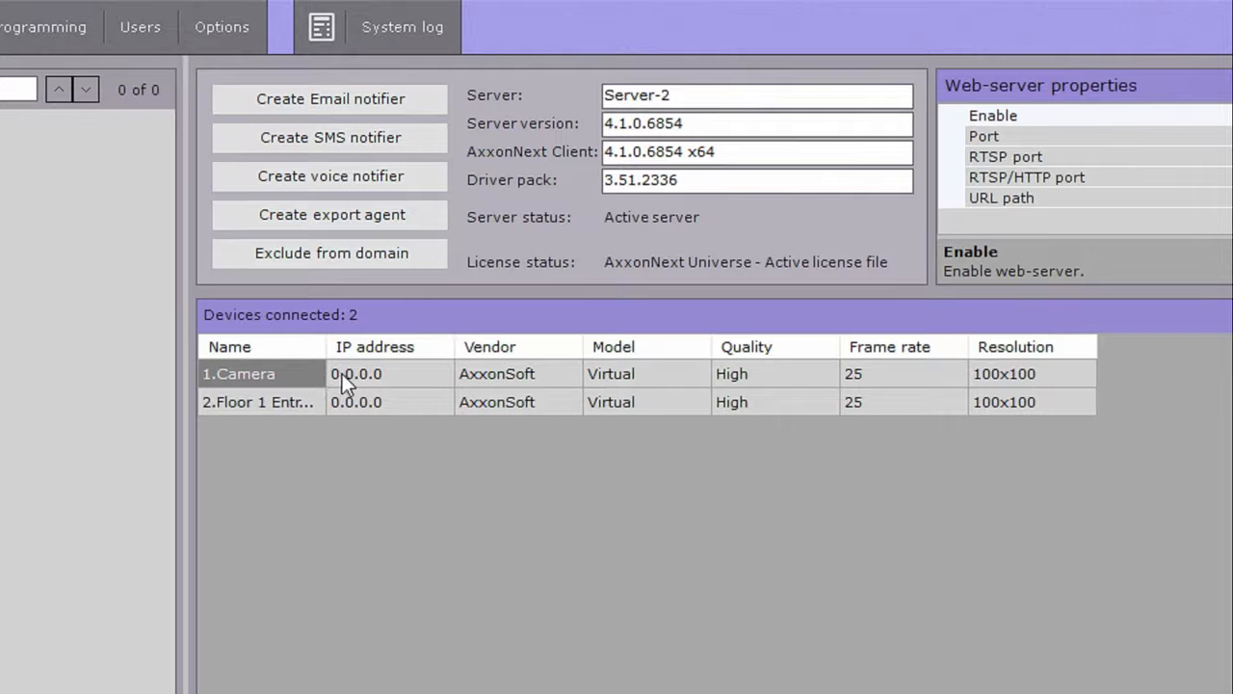
Step: Widen the Name column and show the Default domain's licence page with 2 of 100 devices used
drag(330, 346, 463, 345)
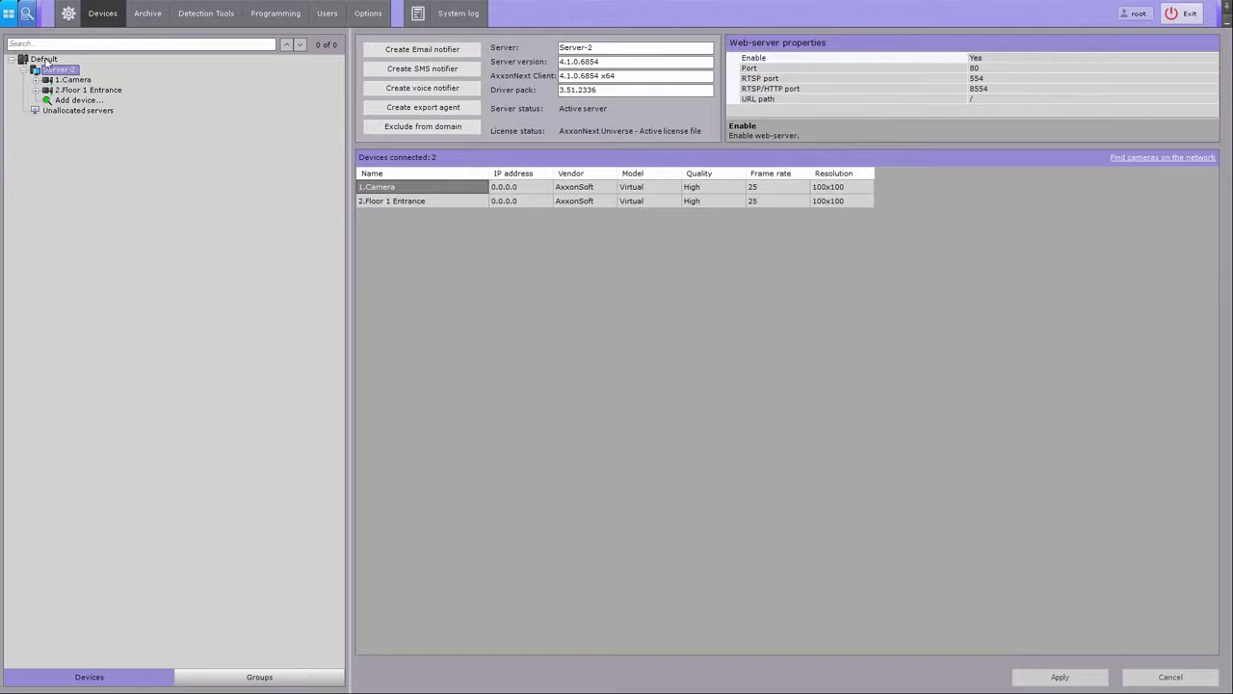
click(45, 60)
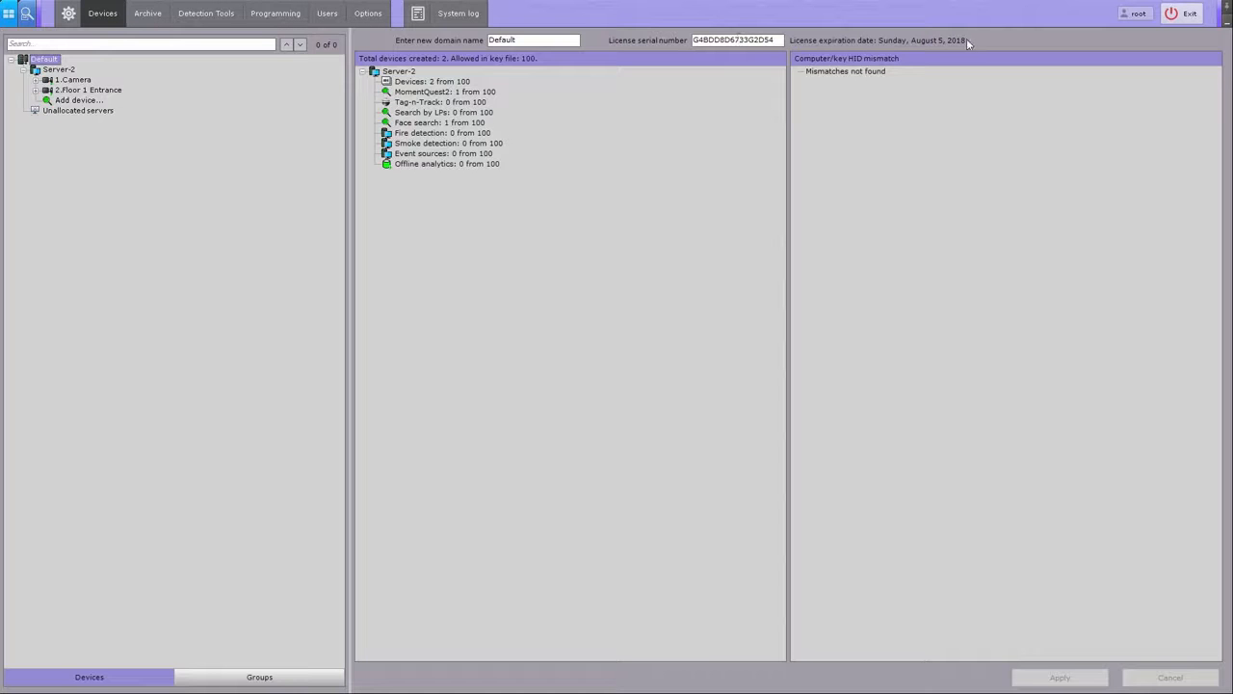
Step: Copy the licence serial number
double_click(768, 41)
right_click(768, 40)
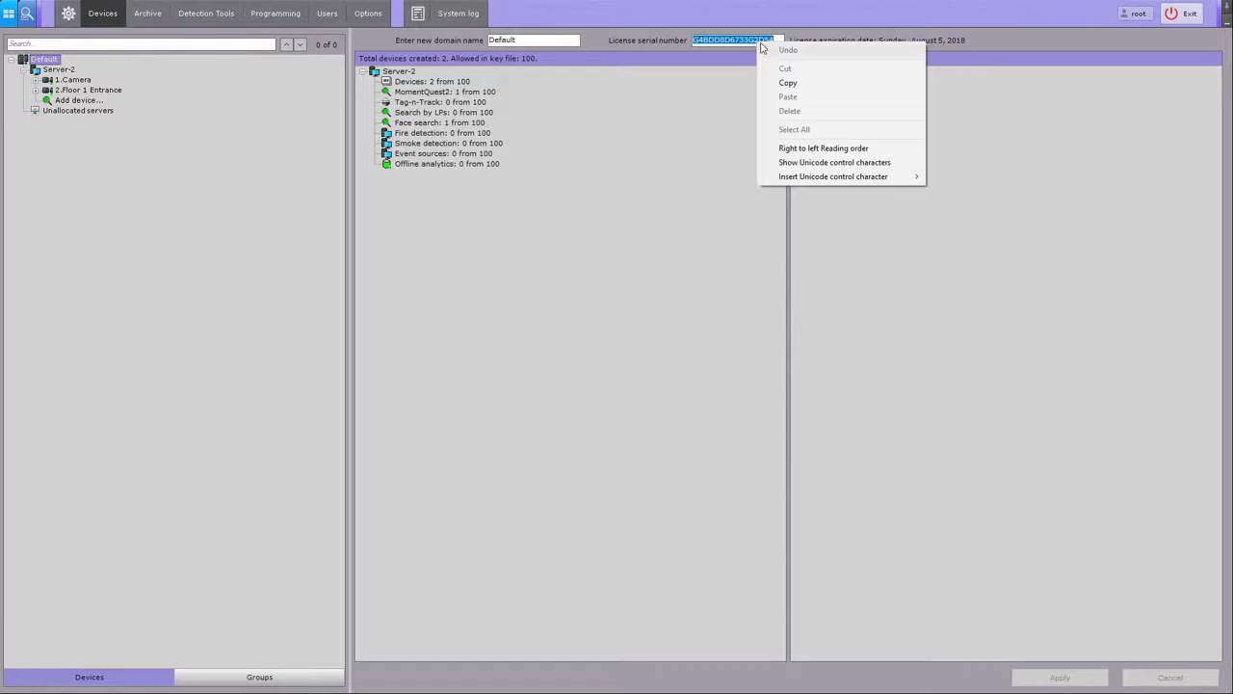
click(784, 83)
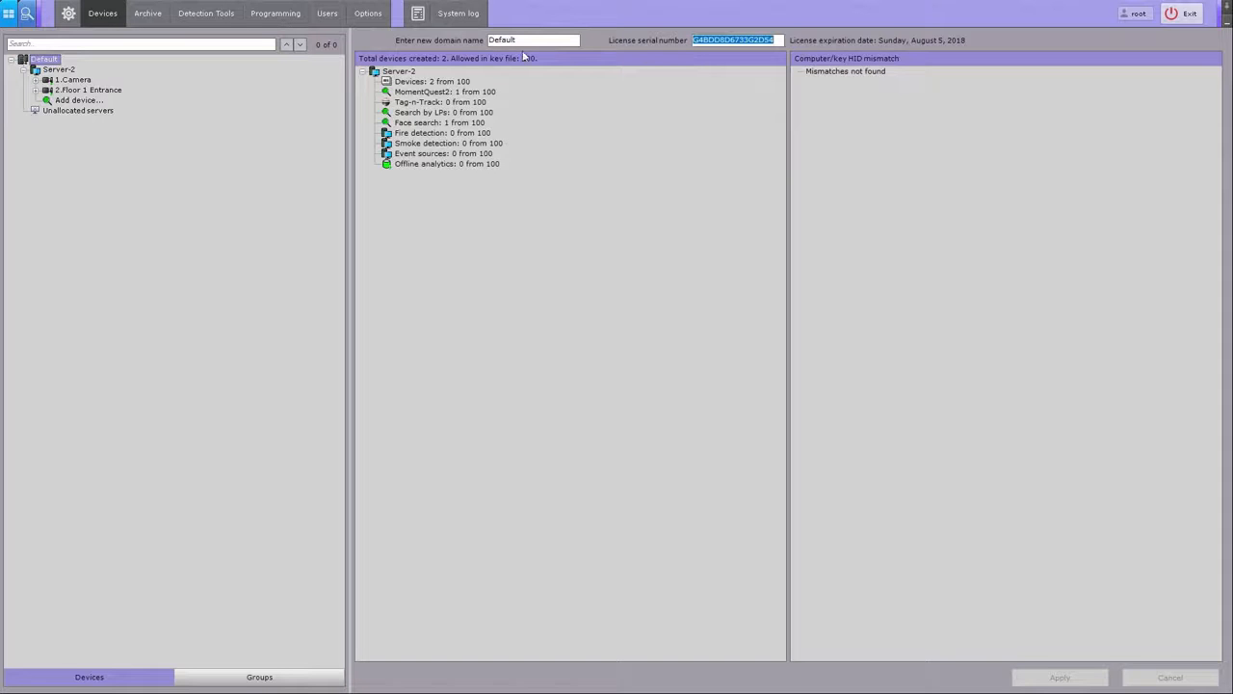
Step: Add the unallocated server Server to the Default domain, then review Server and Server-2
click(73, 70)
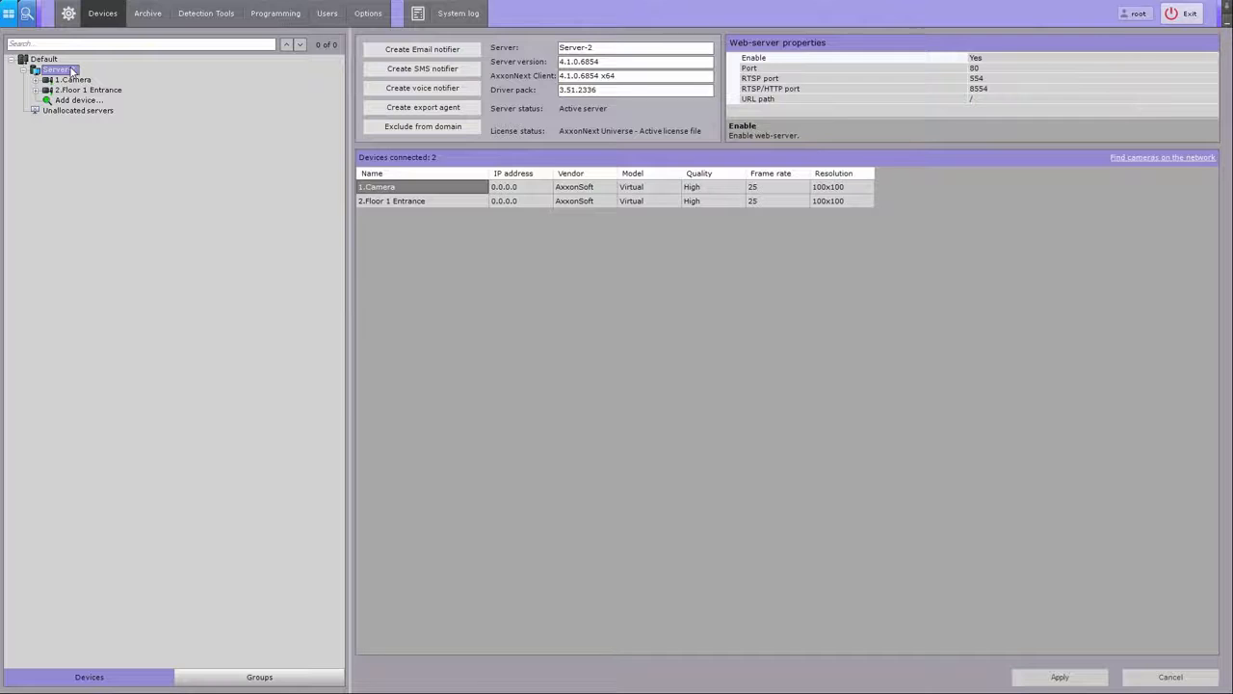
click(102, 112)
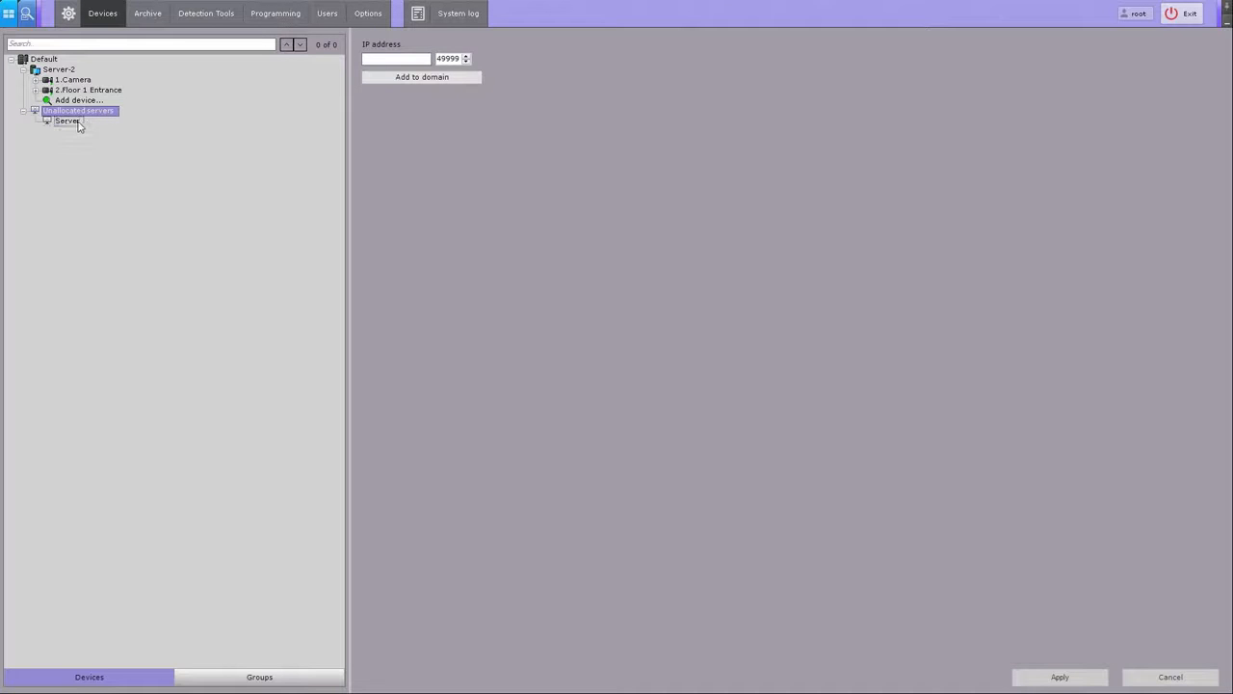
click(69, 121)
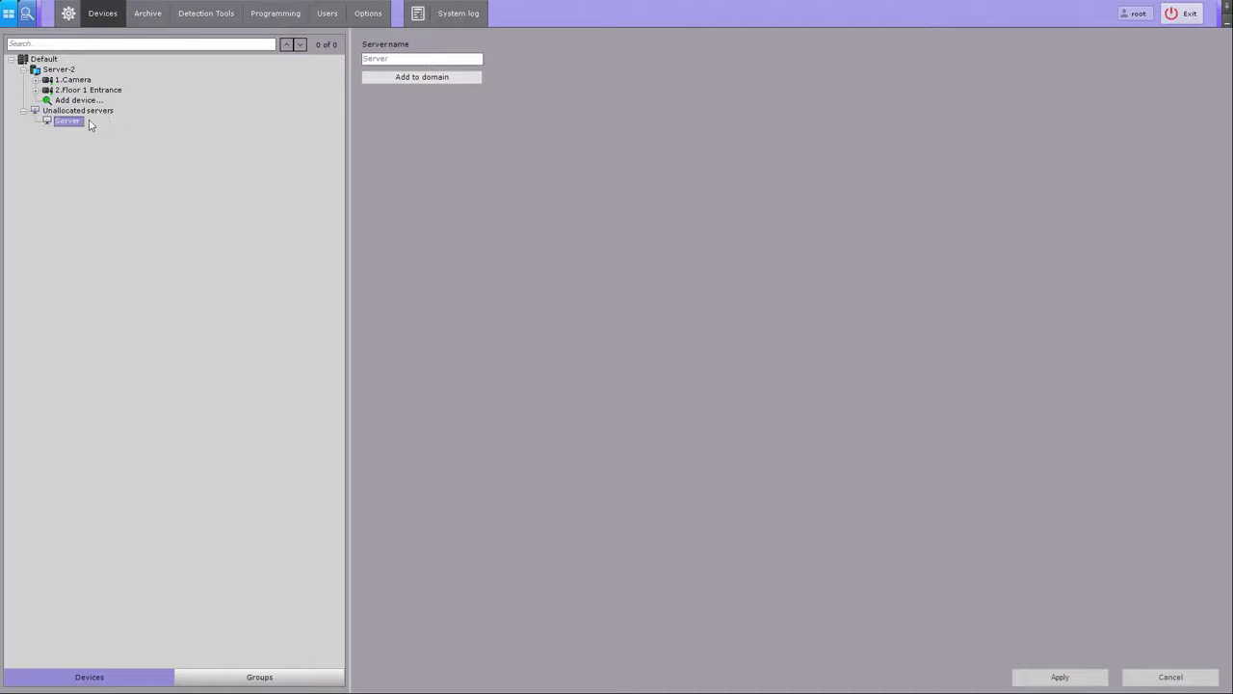
click(378, 84)
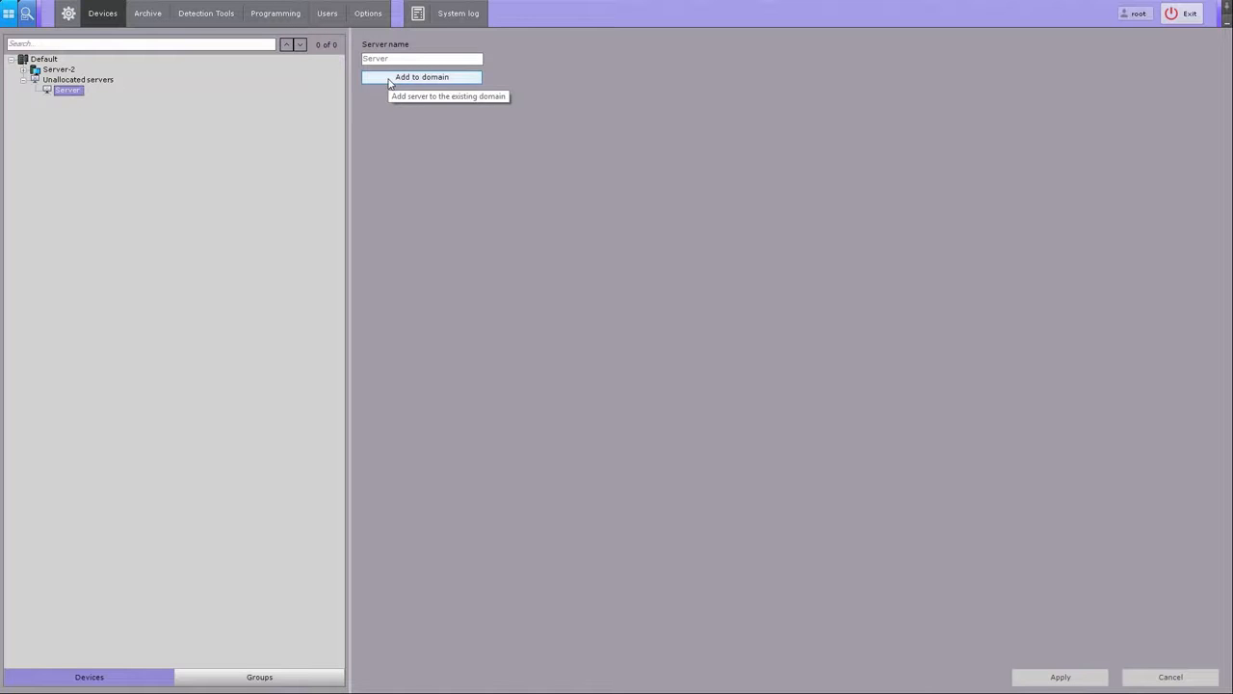
click(389, 83)
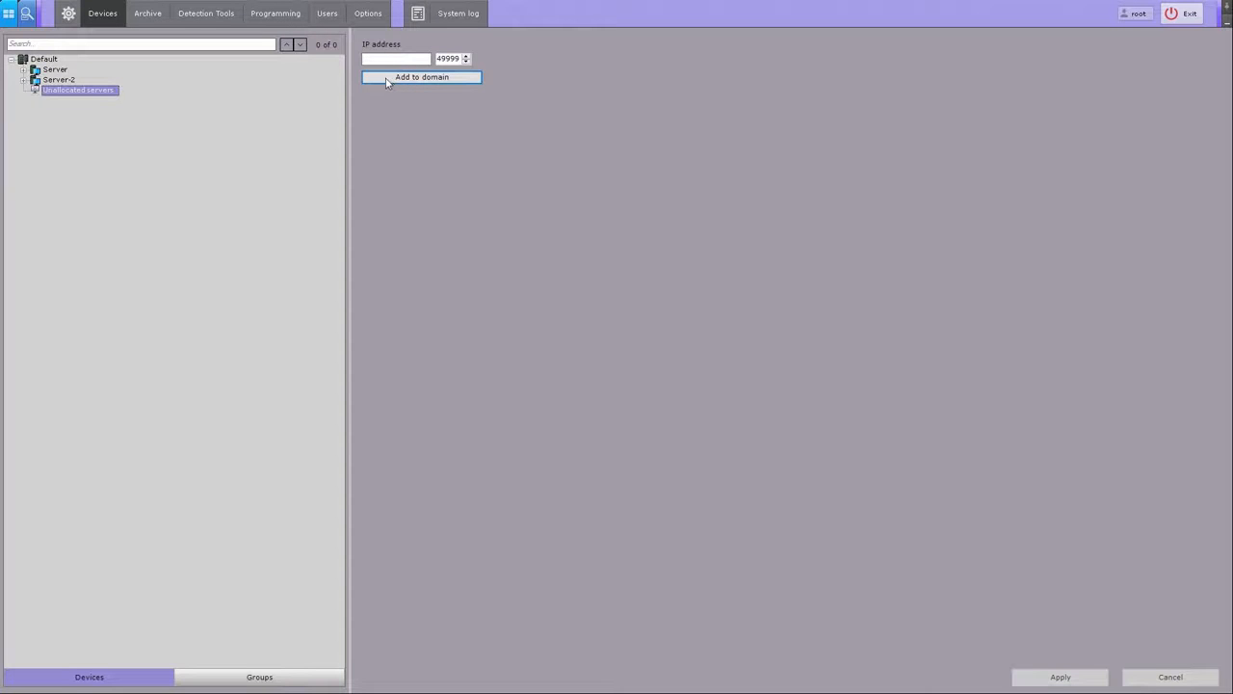
click(60, 71)
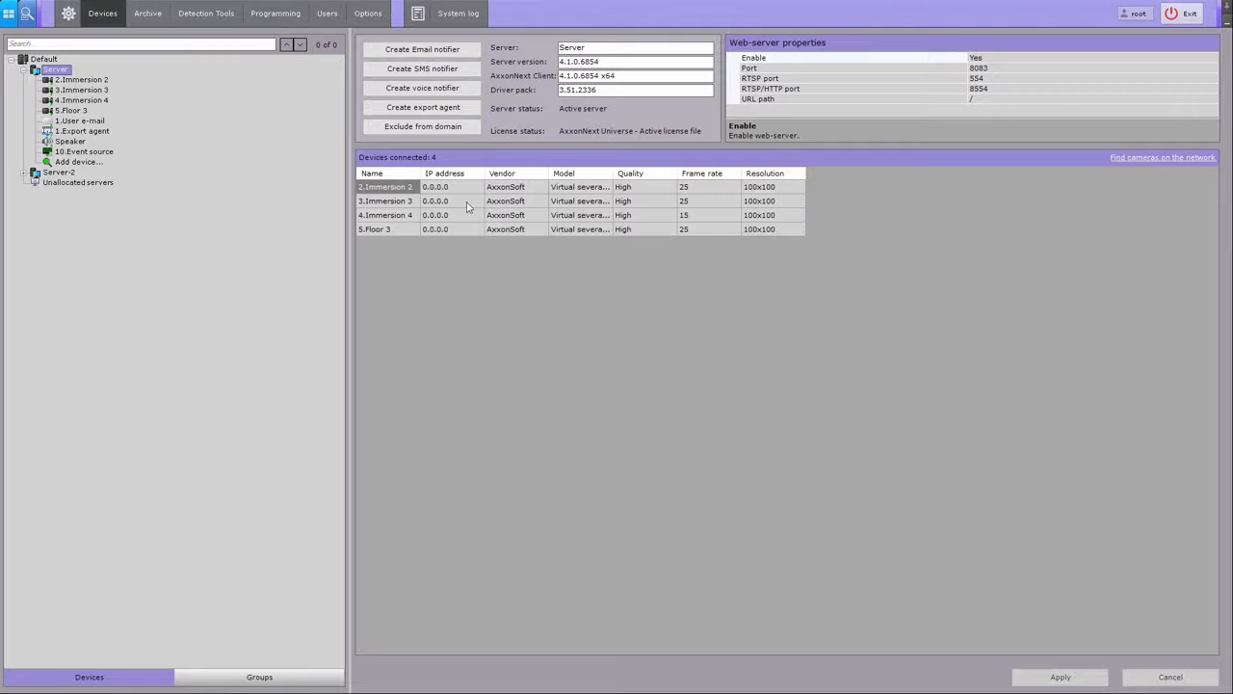
click(61, 172)
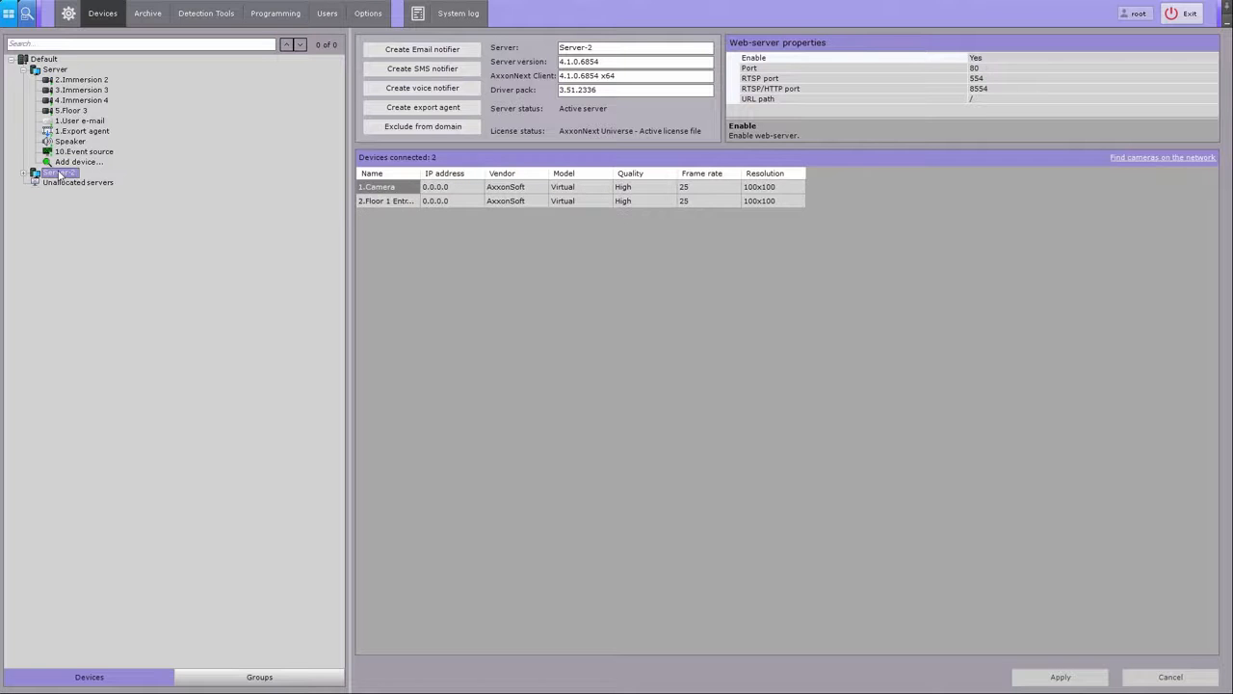
Step: Create an Object tracker on 1.Camera with Record objects tracking set to Yes
click(177, 14)
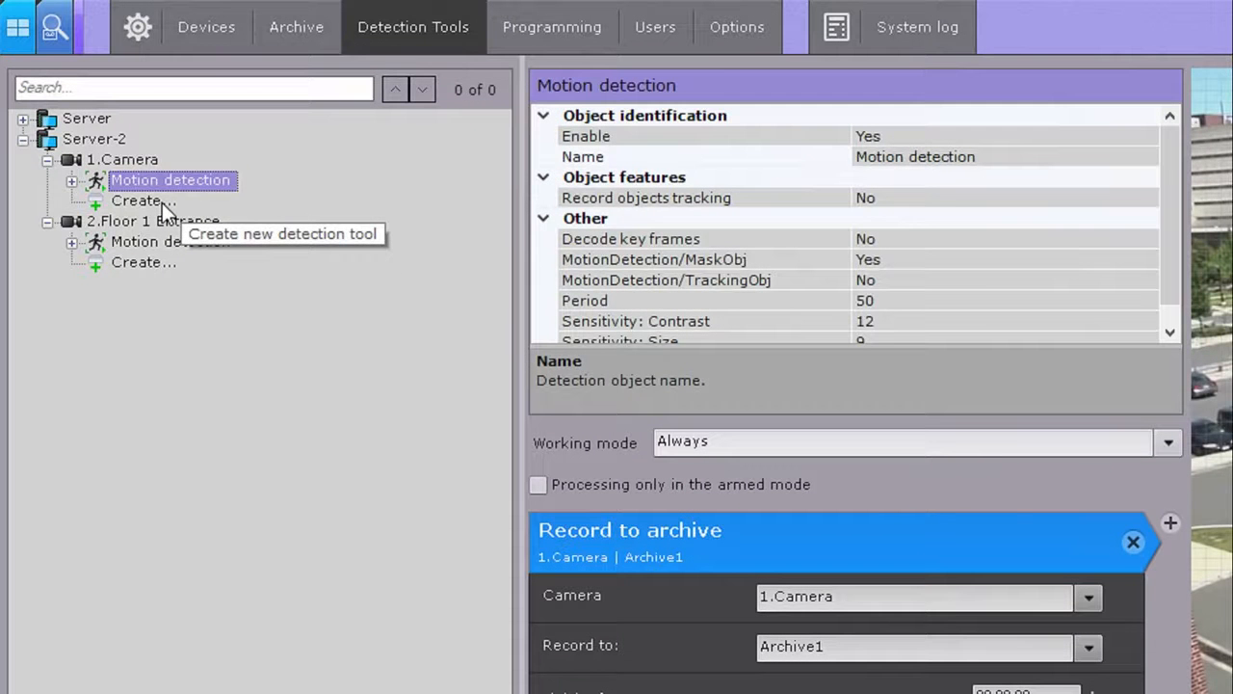
click(162, 202)
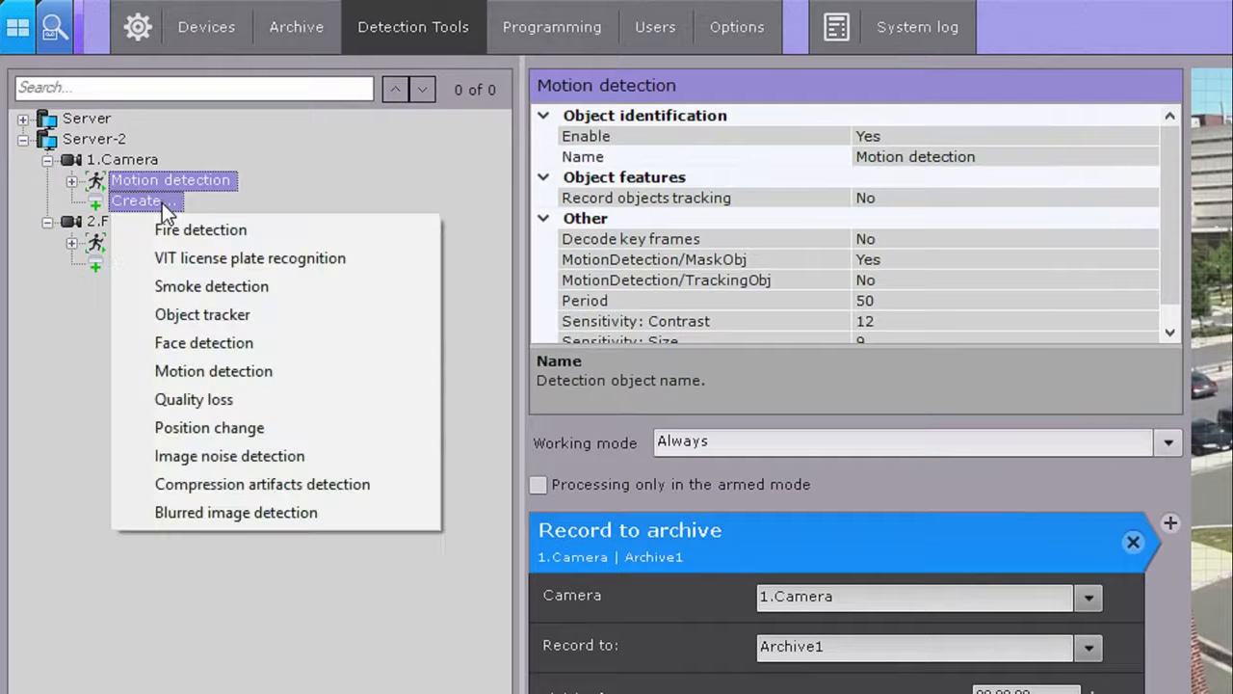
click(194, 315)
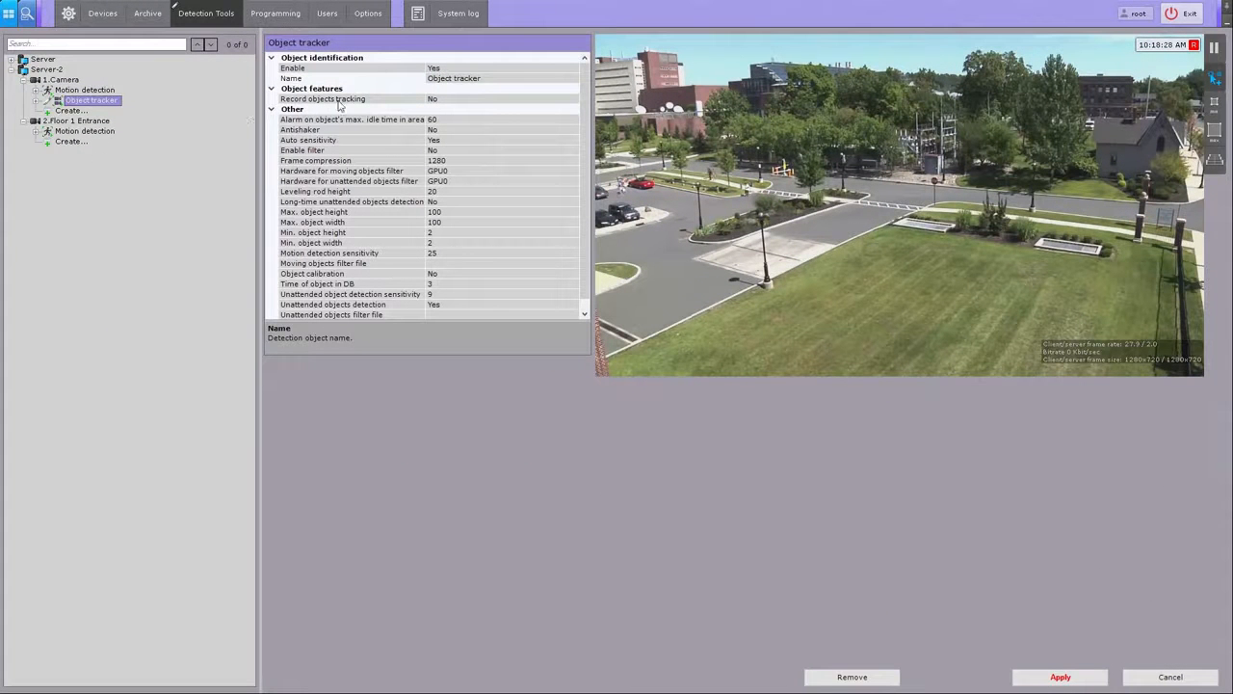
click(477, 100)
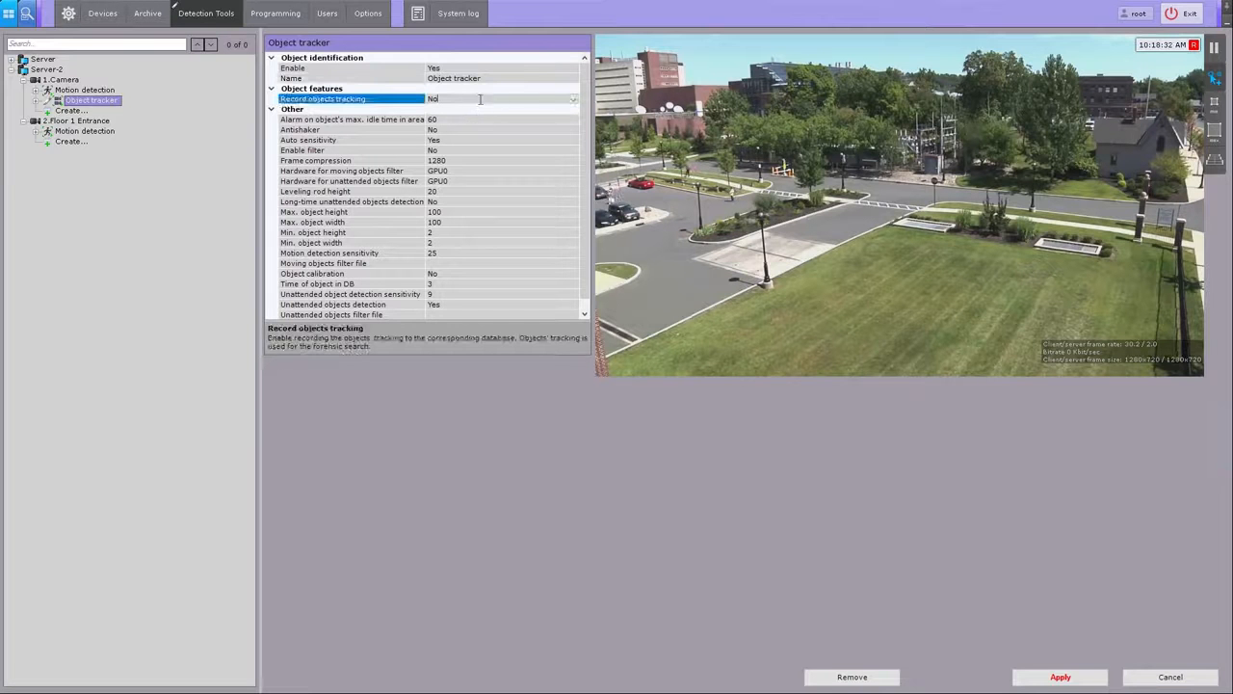
click(572, 100)
click(470, 111)
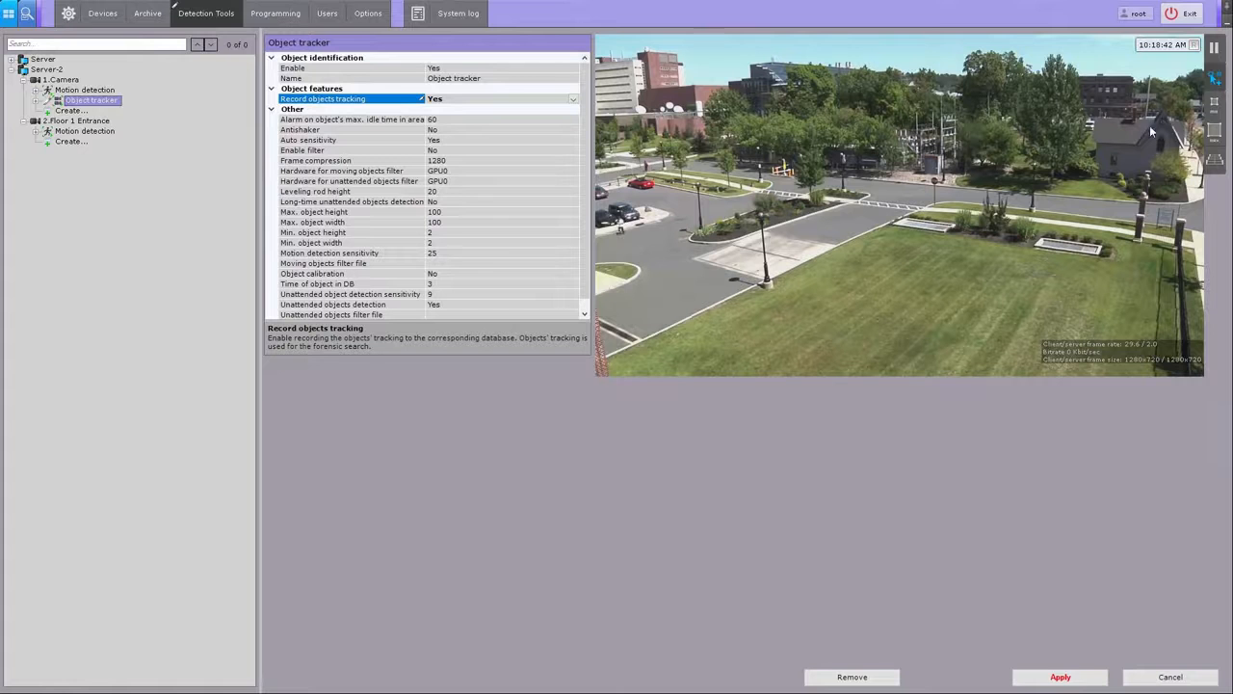
Step: Draw two skip areas over the trees and walkway, then apply the tracker settings
click(956, 225)
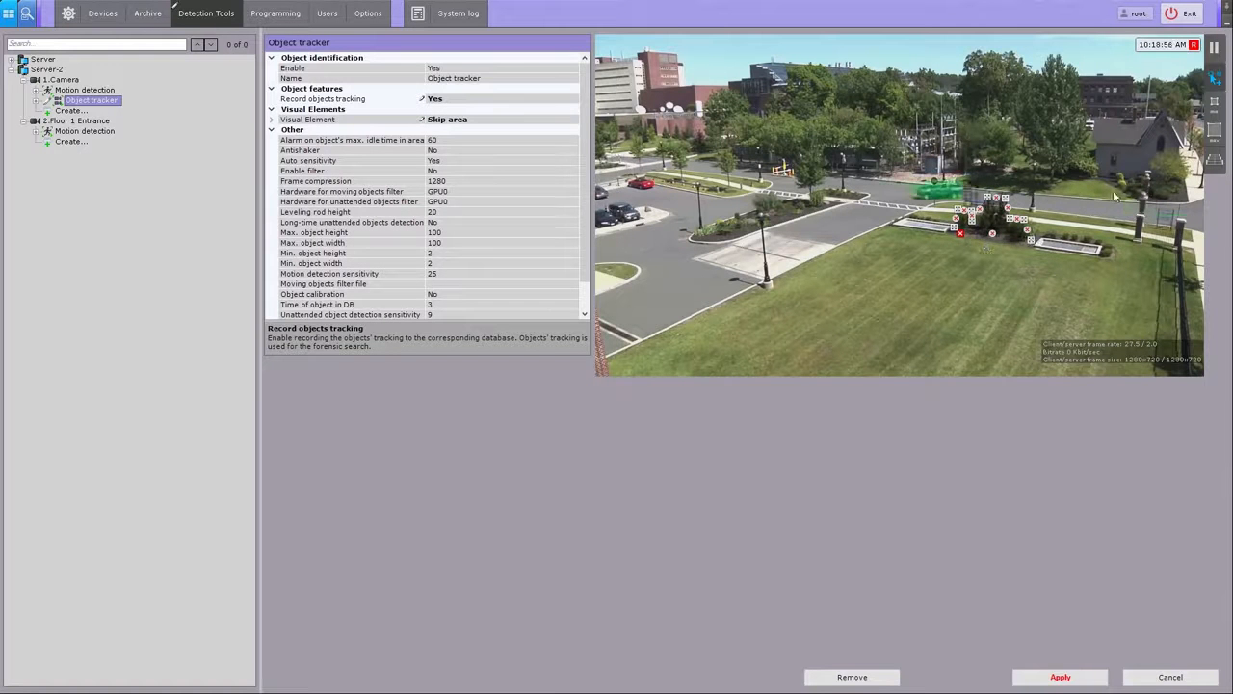
click(1053, 191)
click(1094, 178)
click(1041, 50)
click(1035, 67)
click(1011, 46)
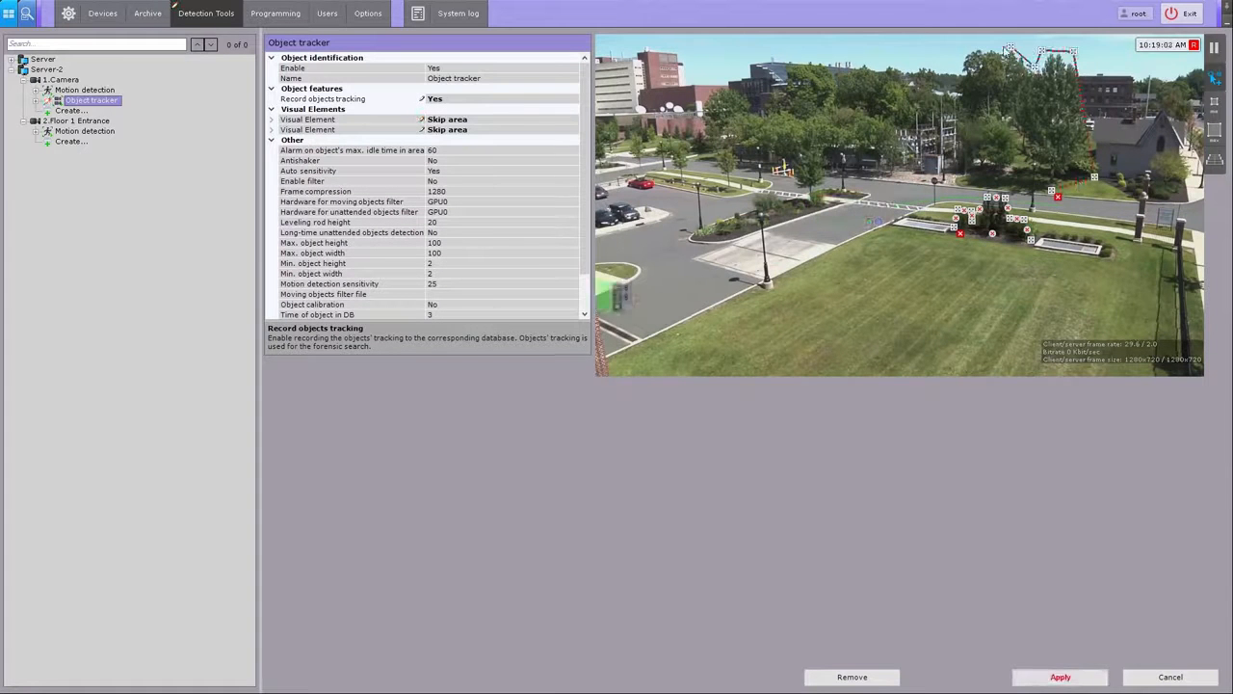
click(964, 50)
click(956, 81)
click(933, 68)
click(790, 63)
click(776, 96)
click(683, 129)
click(706, 159)
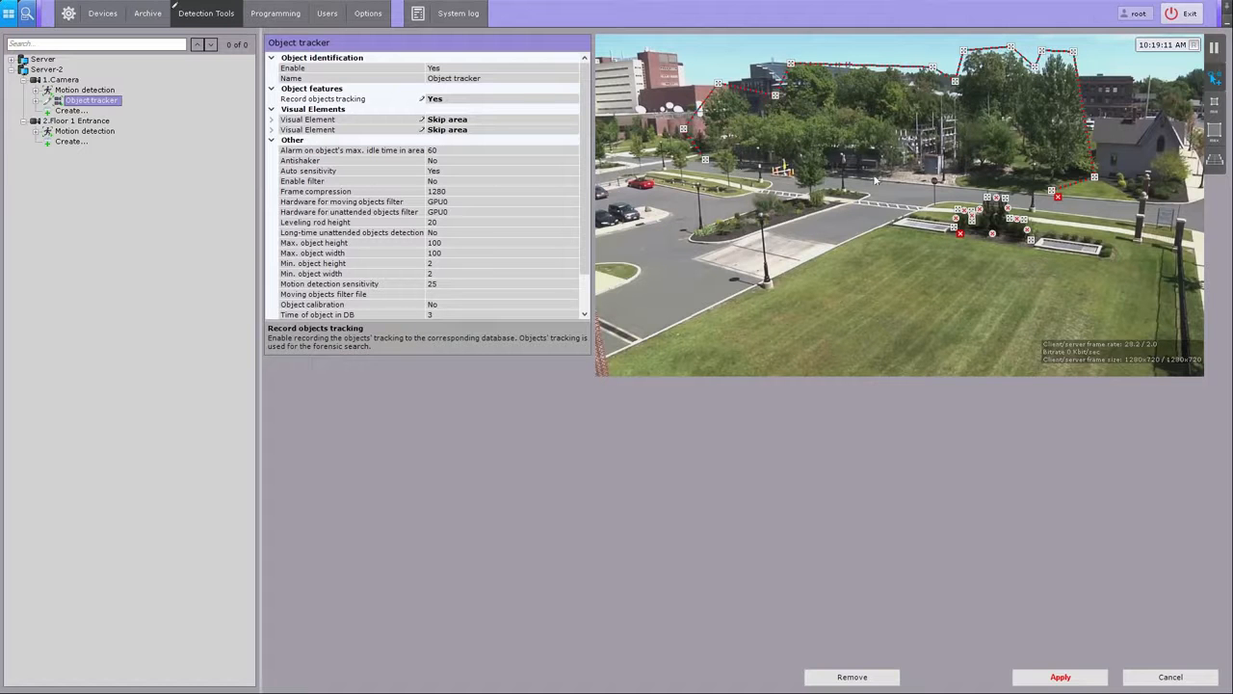
click(874, 173)
right_click(874, 173)
drag(966, 184, 915, 168)
click(862, 65)
drag(826, 65, 839, 67)
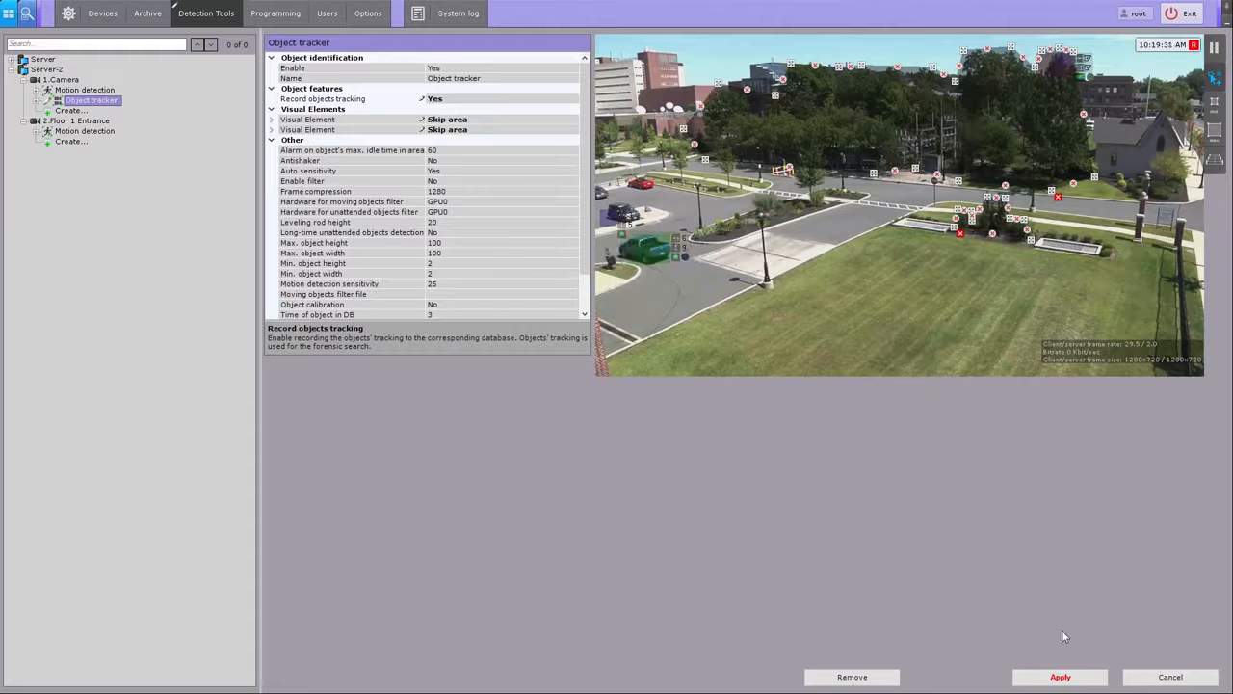
click(1059, 677)
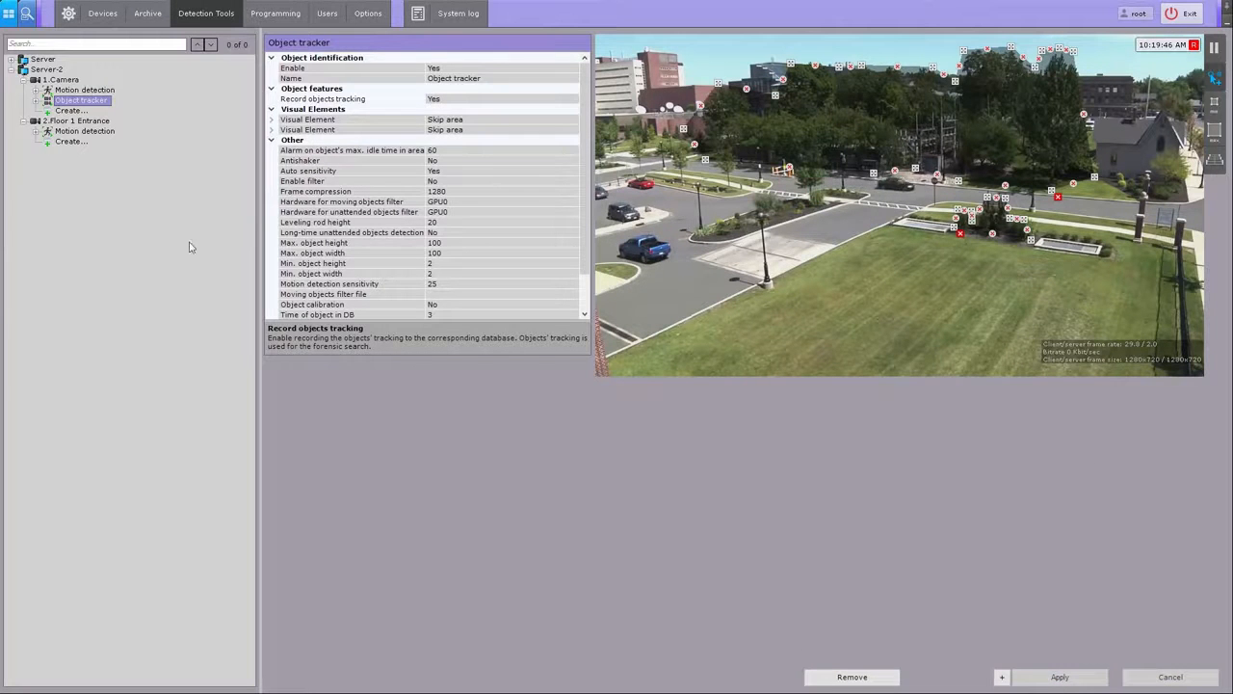
click(73, 121)
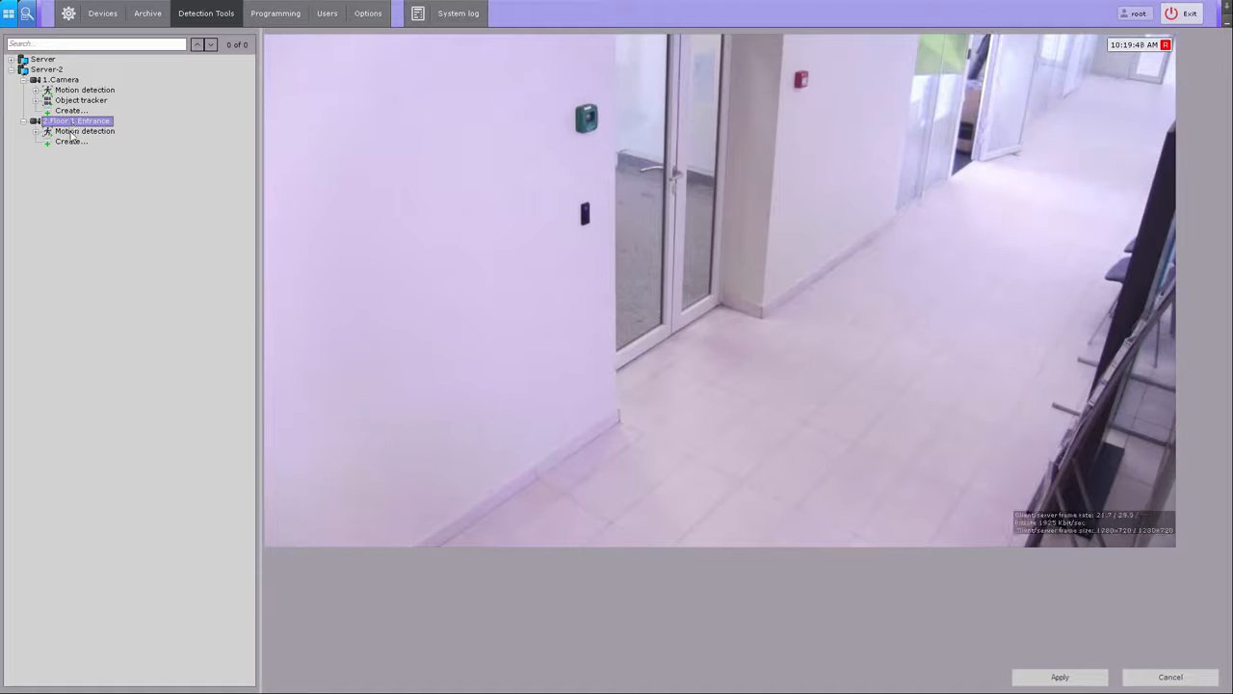
Step: Create a Face detection tool on 2.Floor 1 Entrance, browsing its action list without choosing one
click(69, 134)
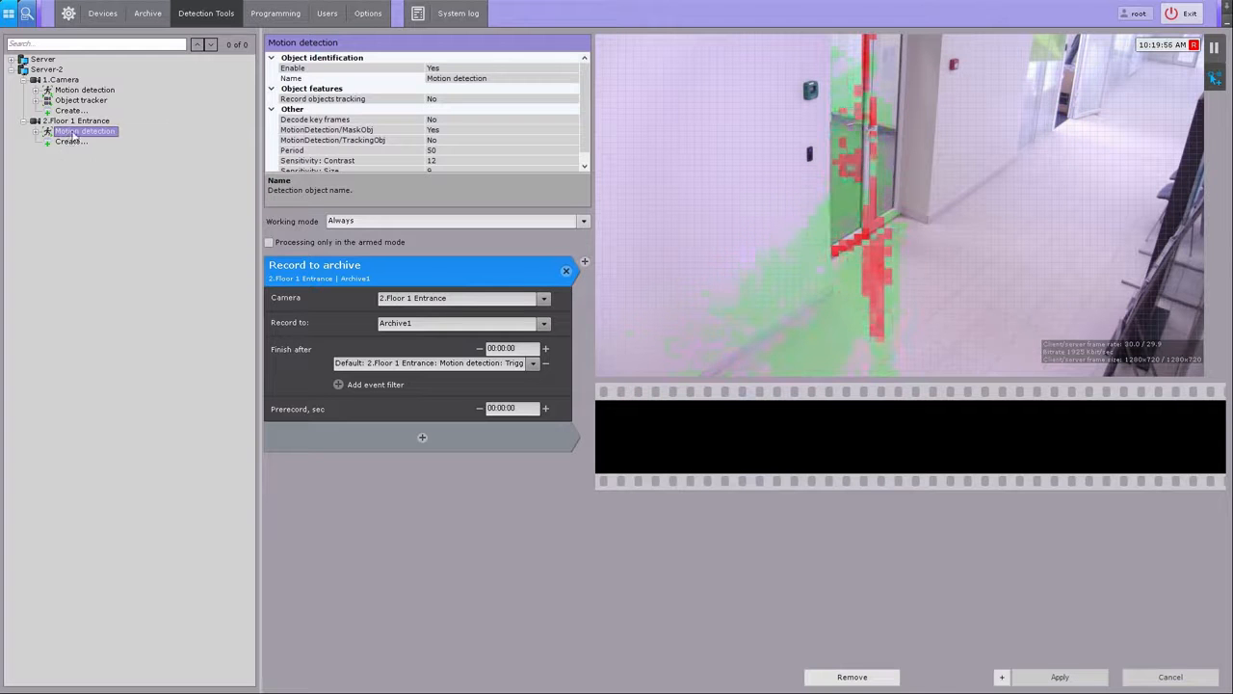
click(69, 141)
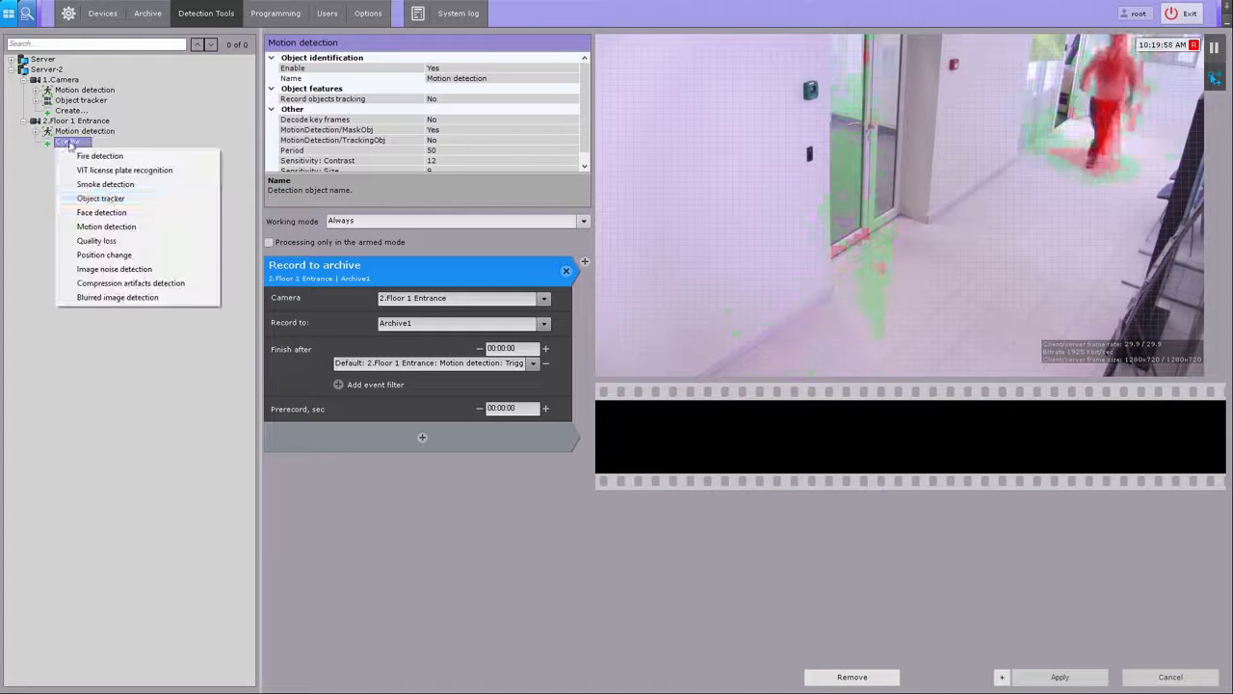
click(108, 216)
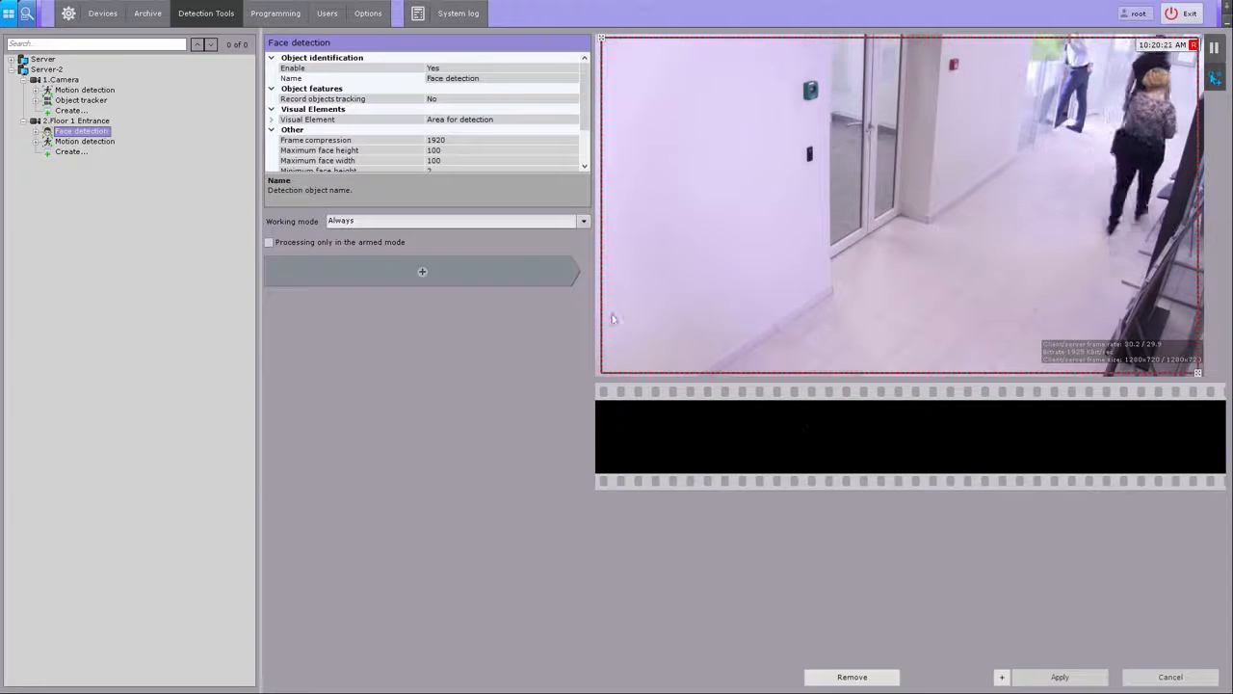
click(422, 272)
scroll(372, 290, up, 6)
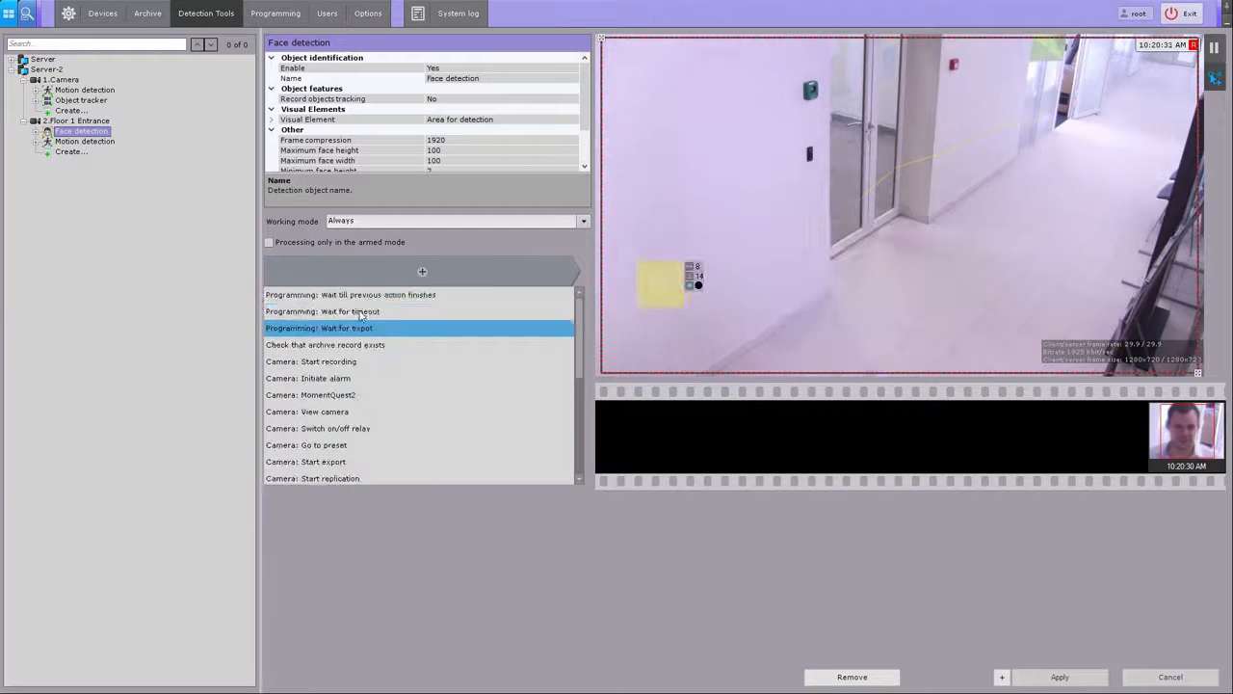
scroll(361, 394, down, 3)
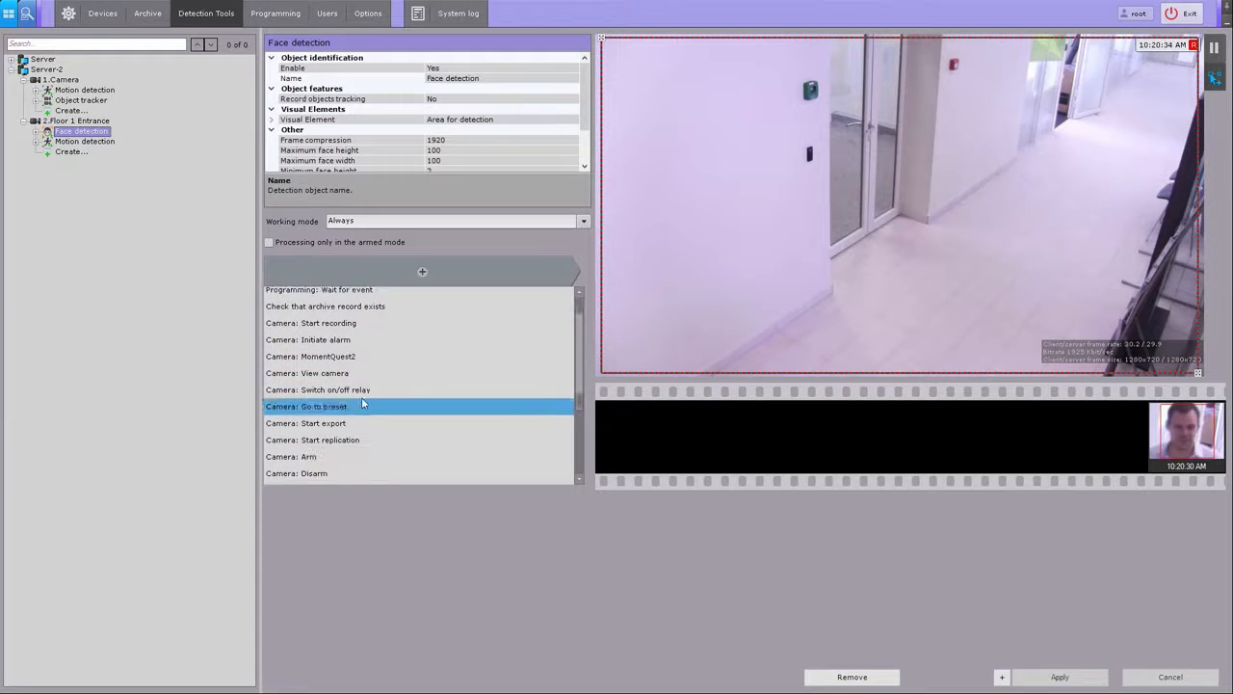
scroll(367, 462, down, 1)
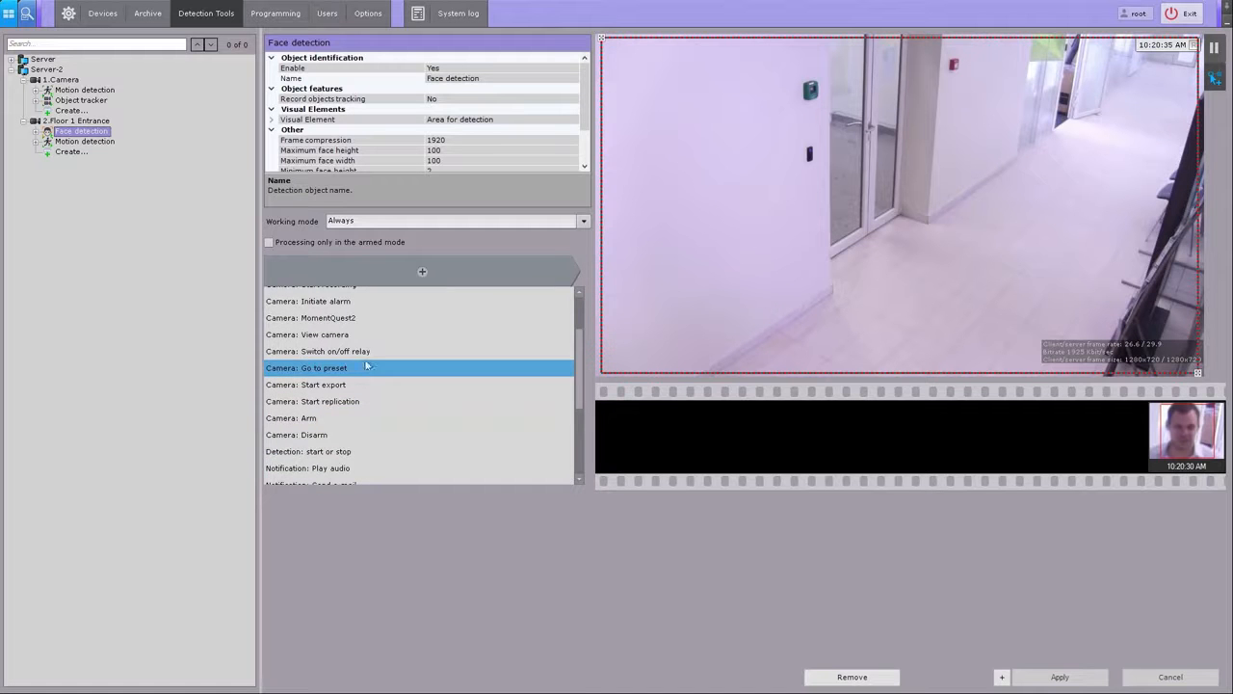
scroll(349, 326, up, 2)
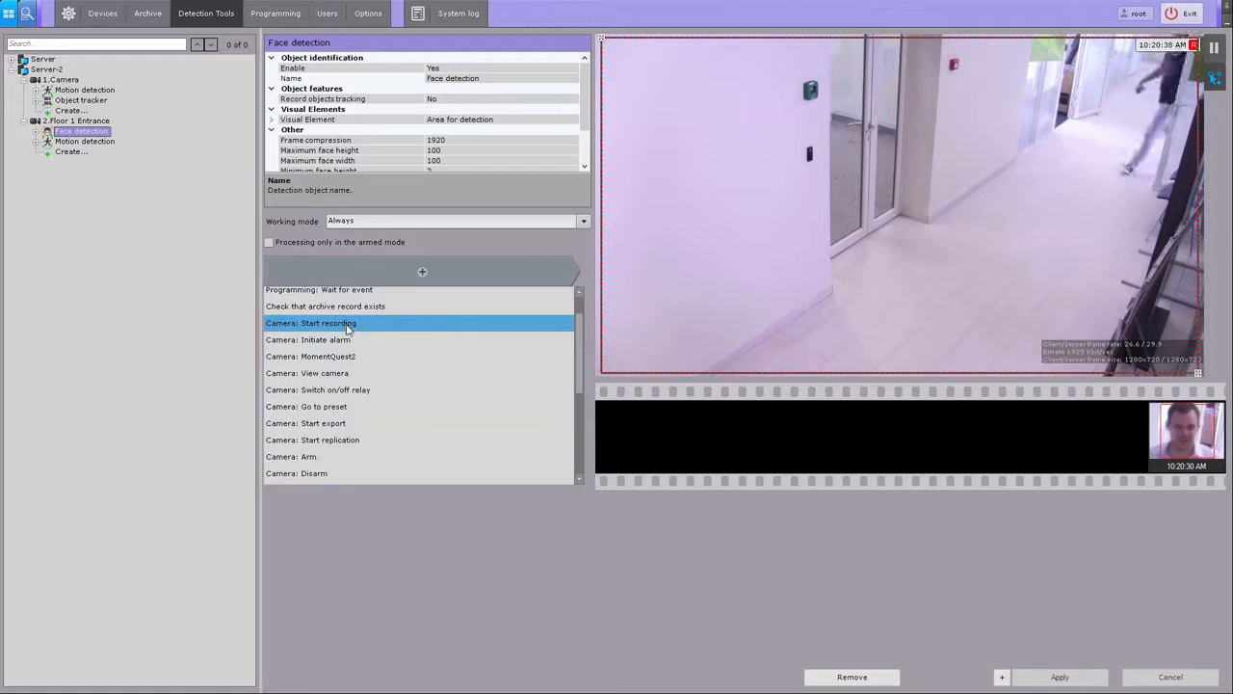
click(356, 497)
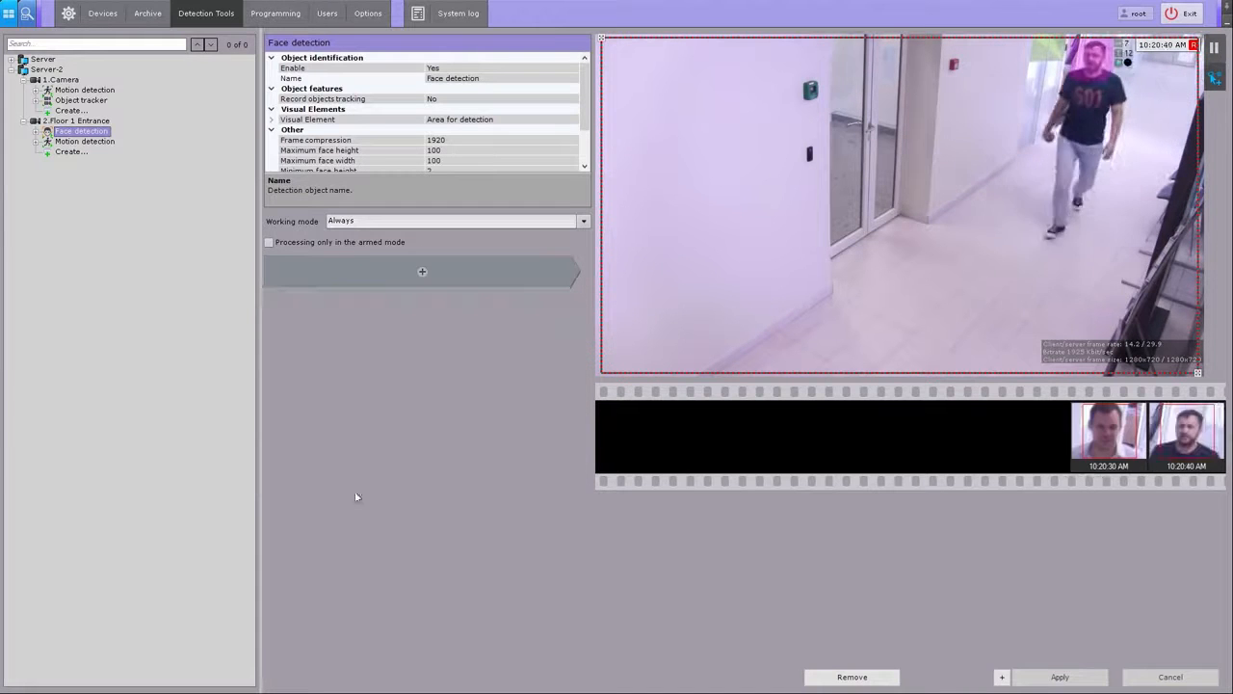
Step: Open the root user in the Users settings and give it a new name
click(326, 15)
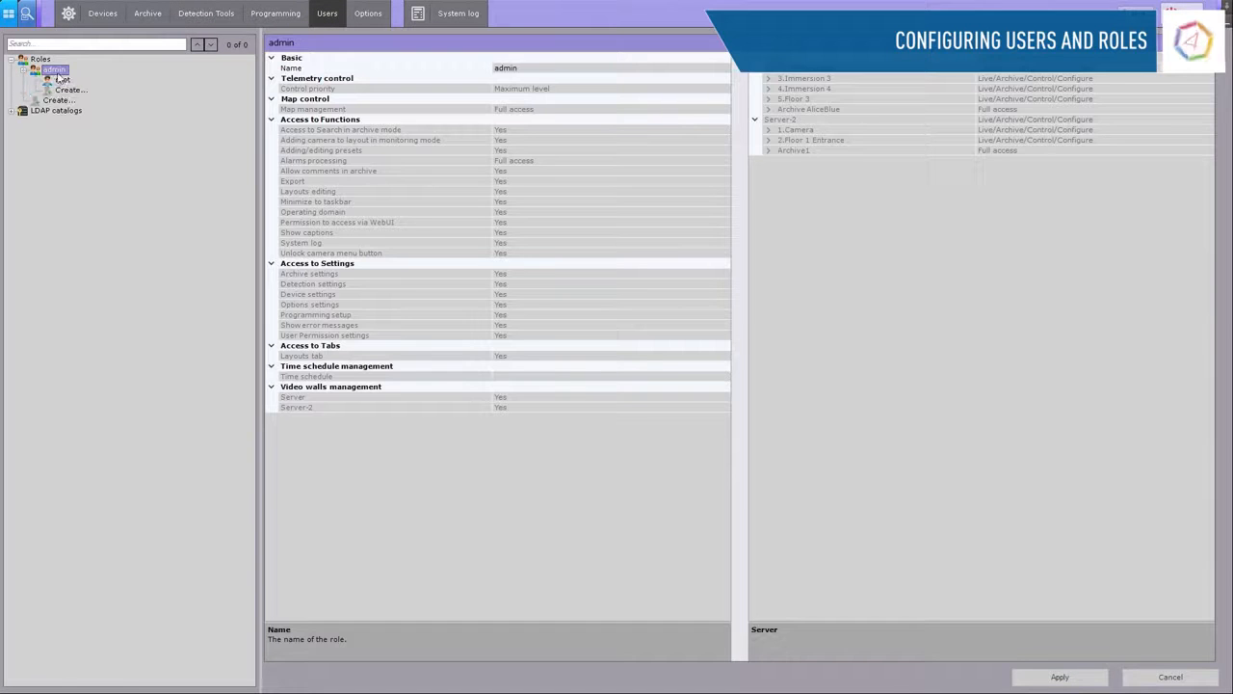
click(61, 79)
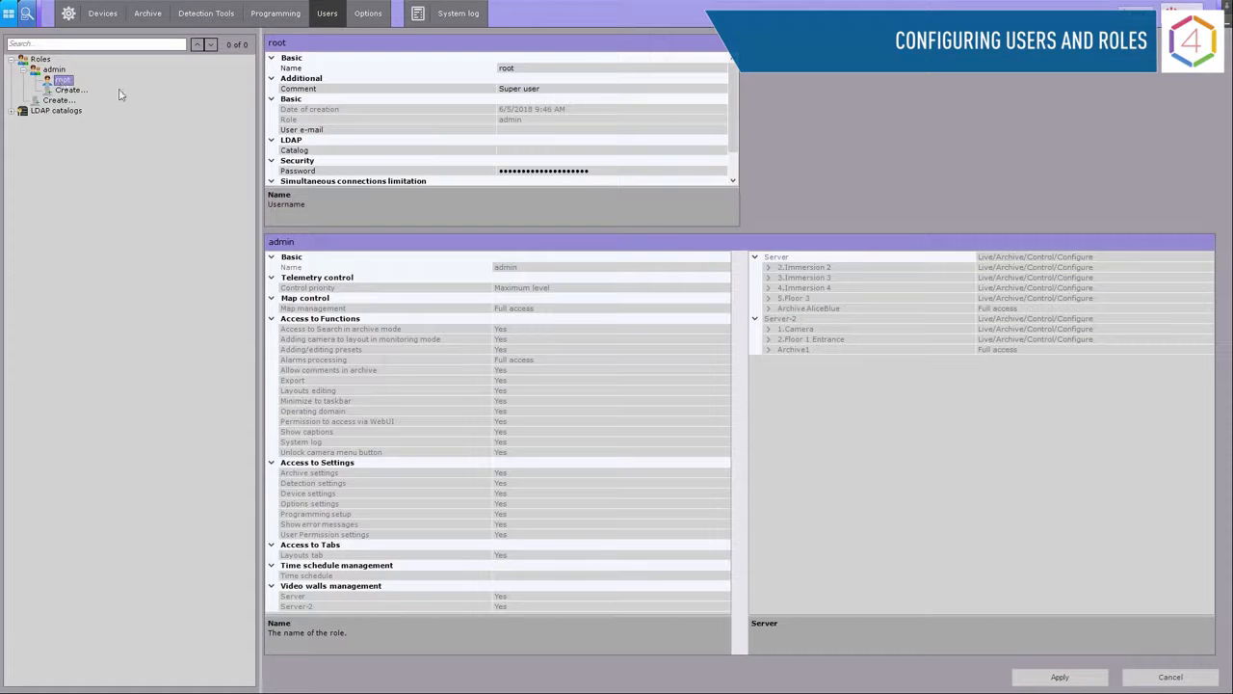
click(521, 67)
text(A)
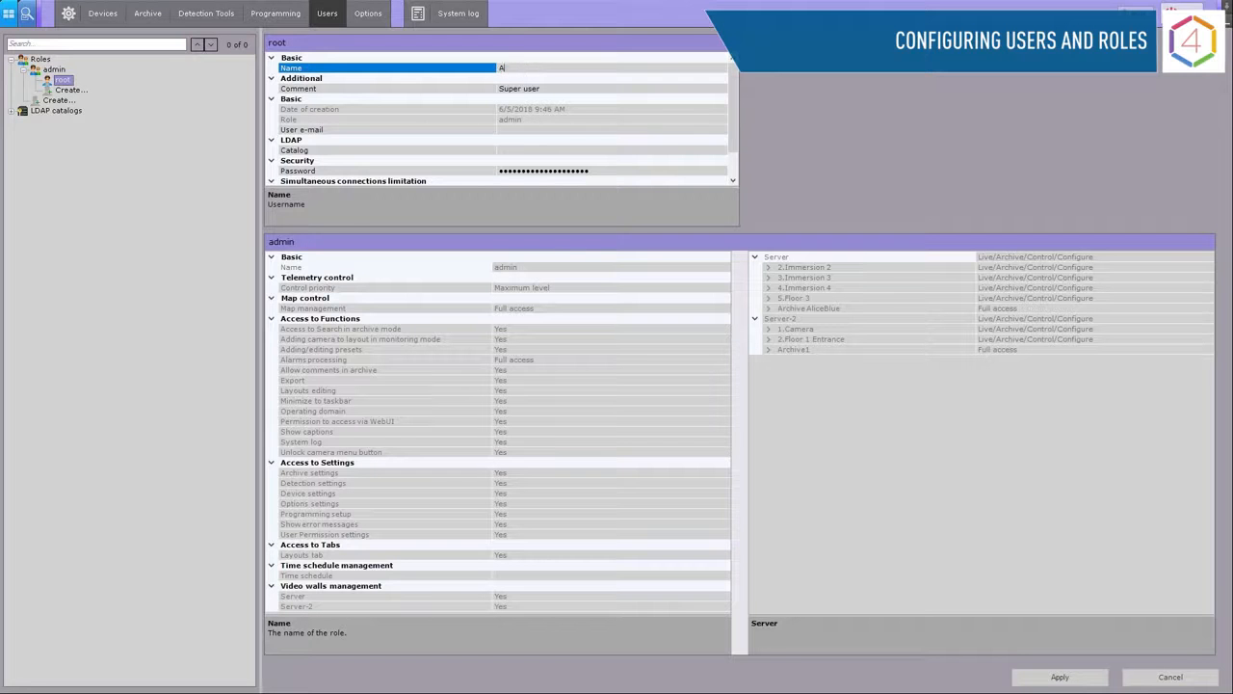
text(D4554)
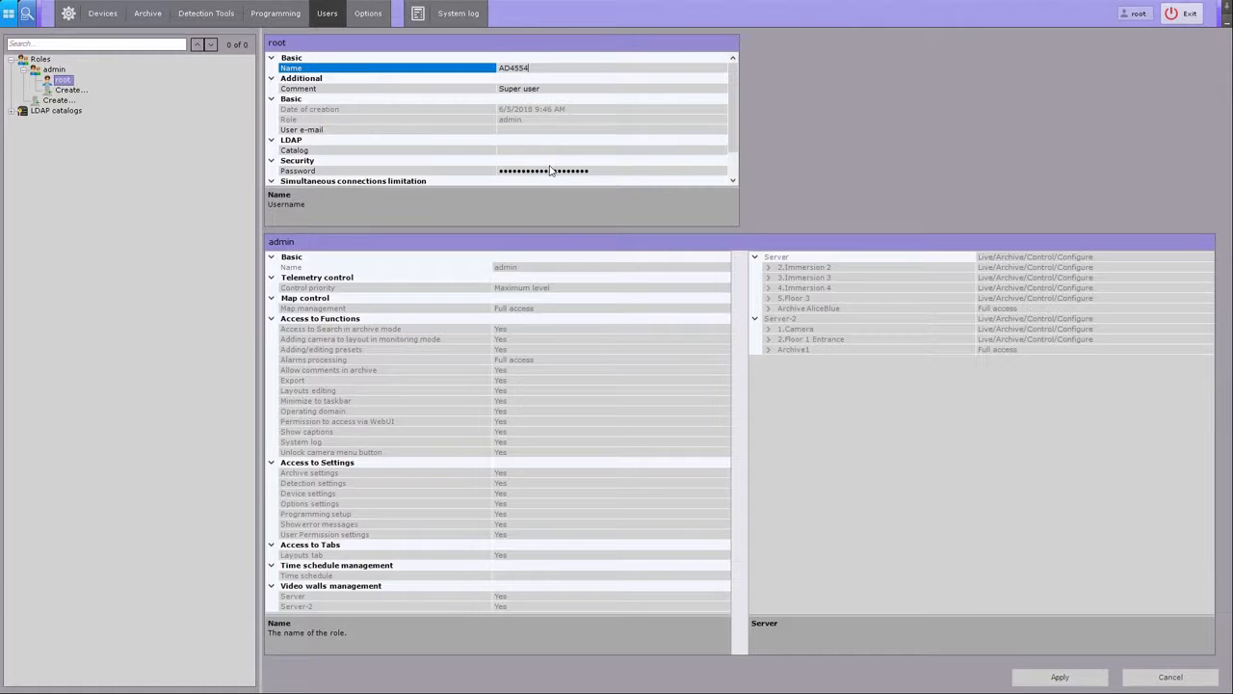
Step: Set and confirm a new password for root, apply the changes, and create a new role
click(550, 171)
click(617, 171)
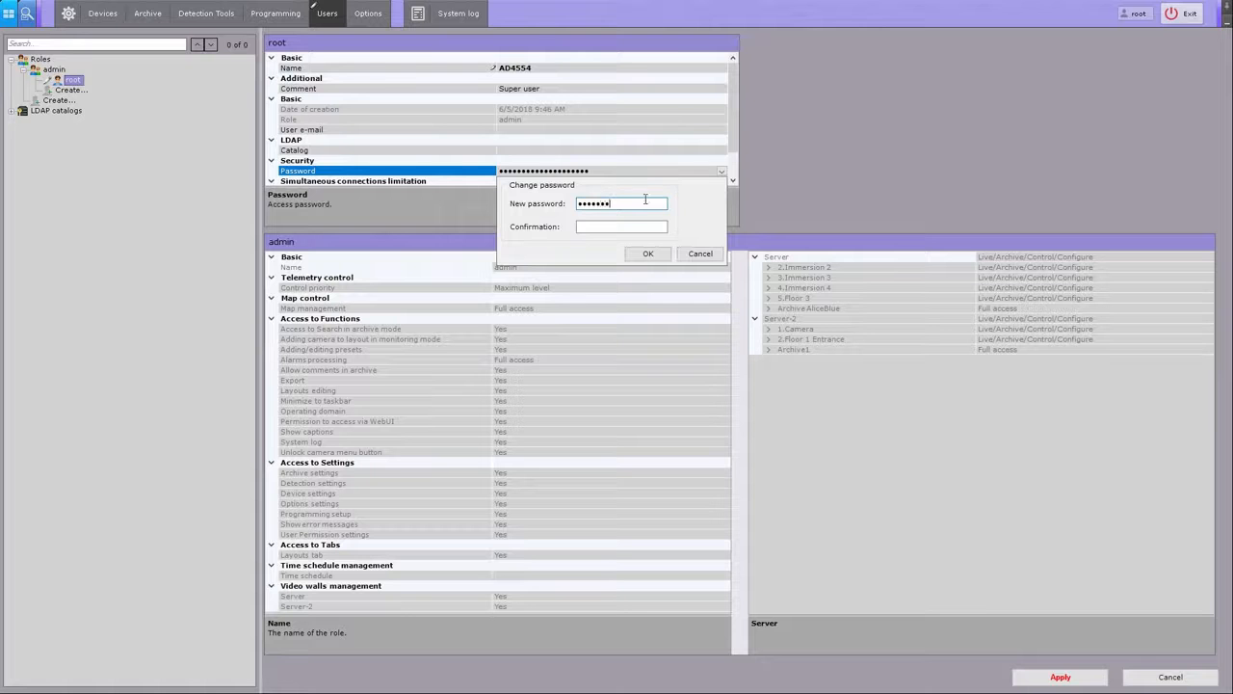
key(Tab)
text(1234567)
click(646, 258)
click(1081, 679)
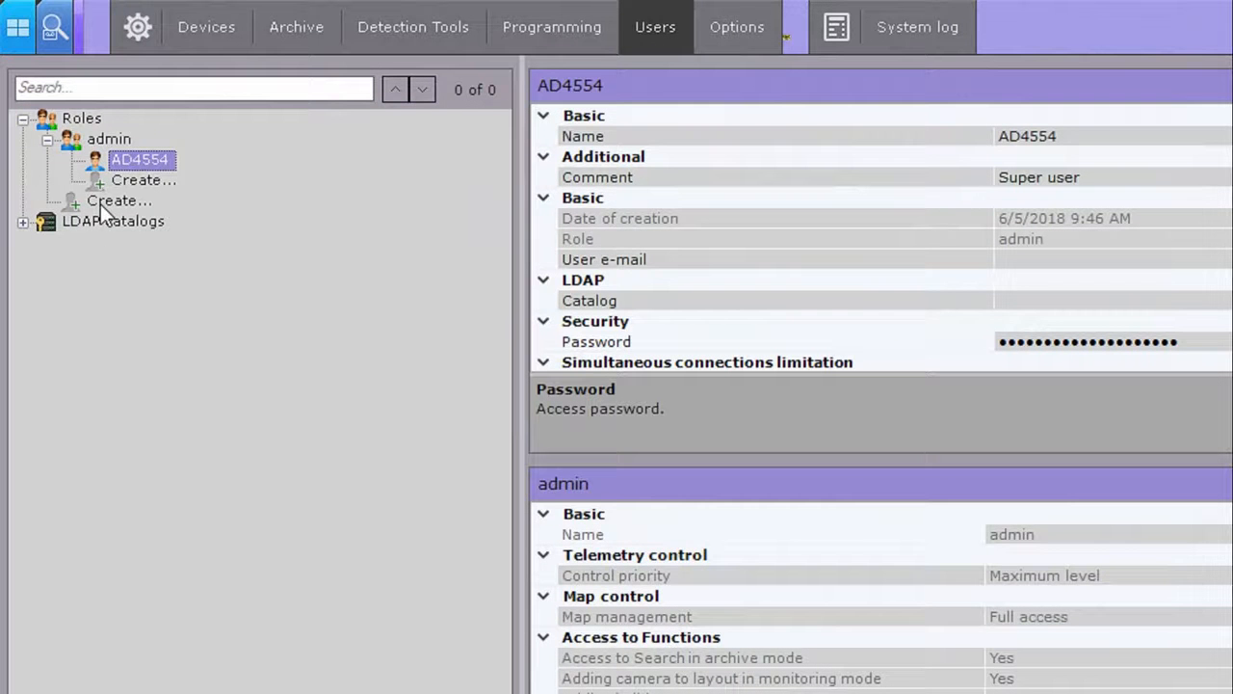
click(101, 203)
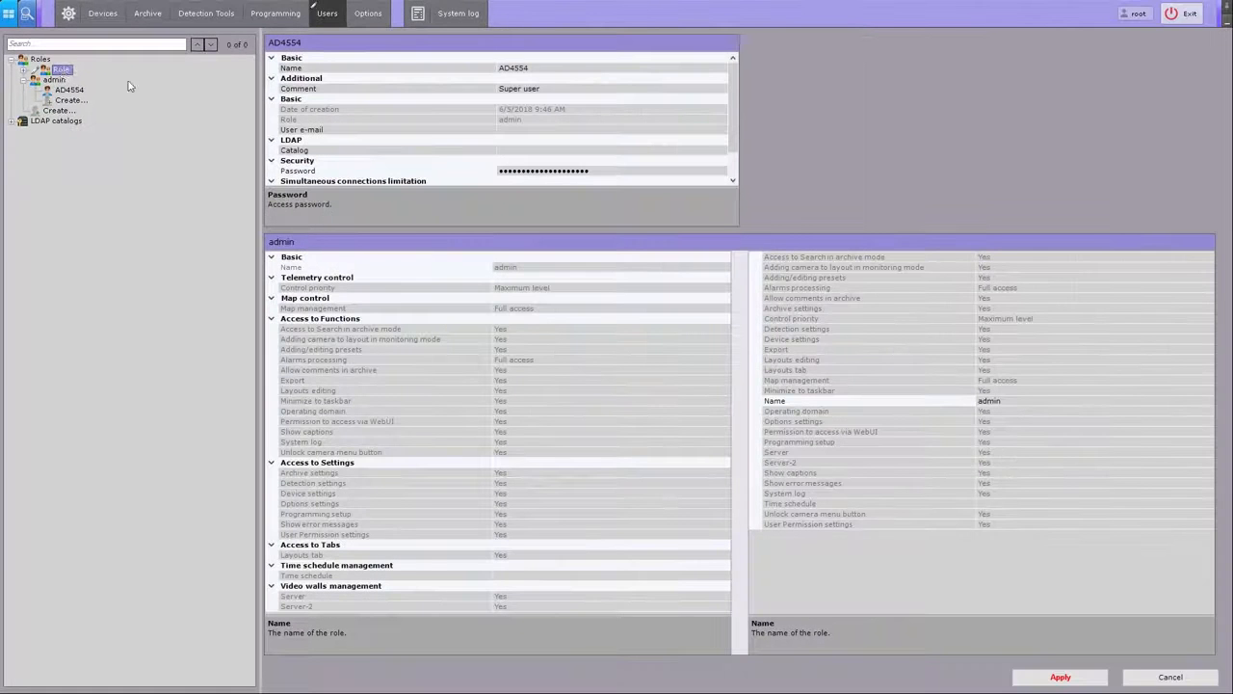
Step: Name the role Operators with High control priority, View/move/scale maps, archive search, full alarms and export
click(23, 72)
click(61, 72)
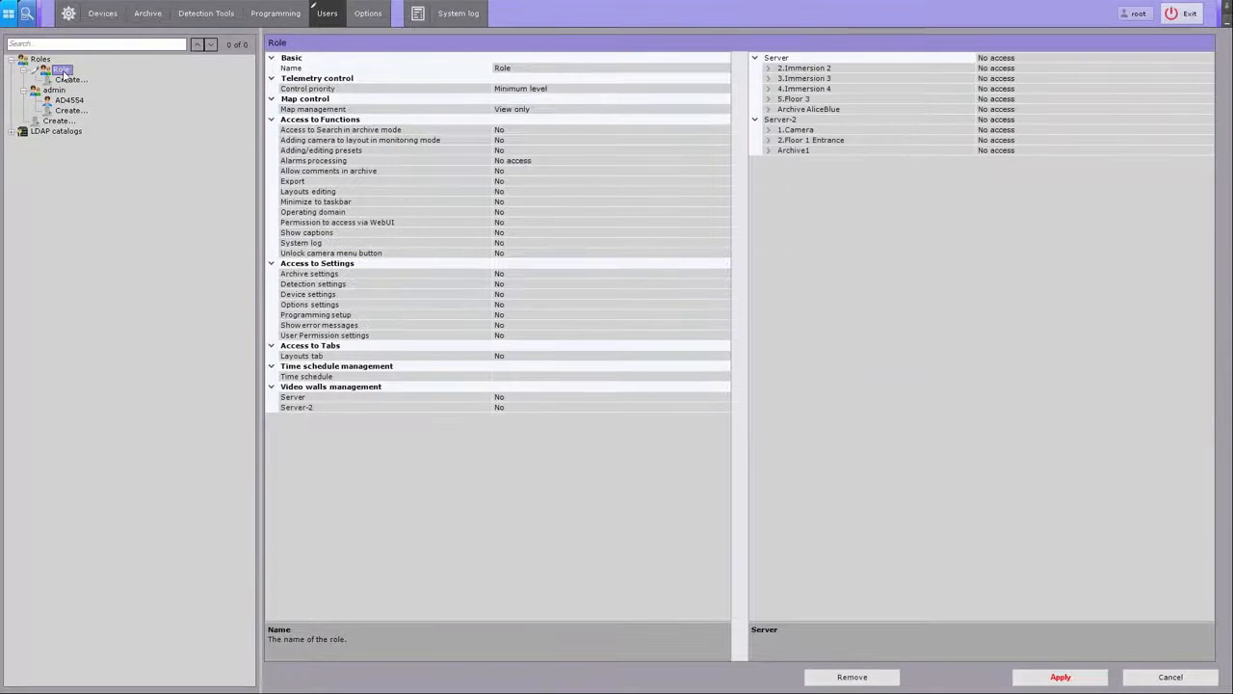
click(517, 69)
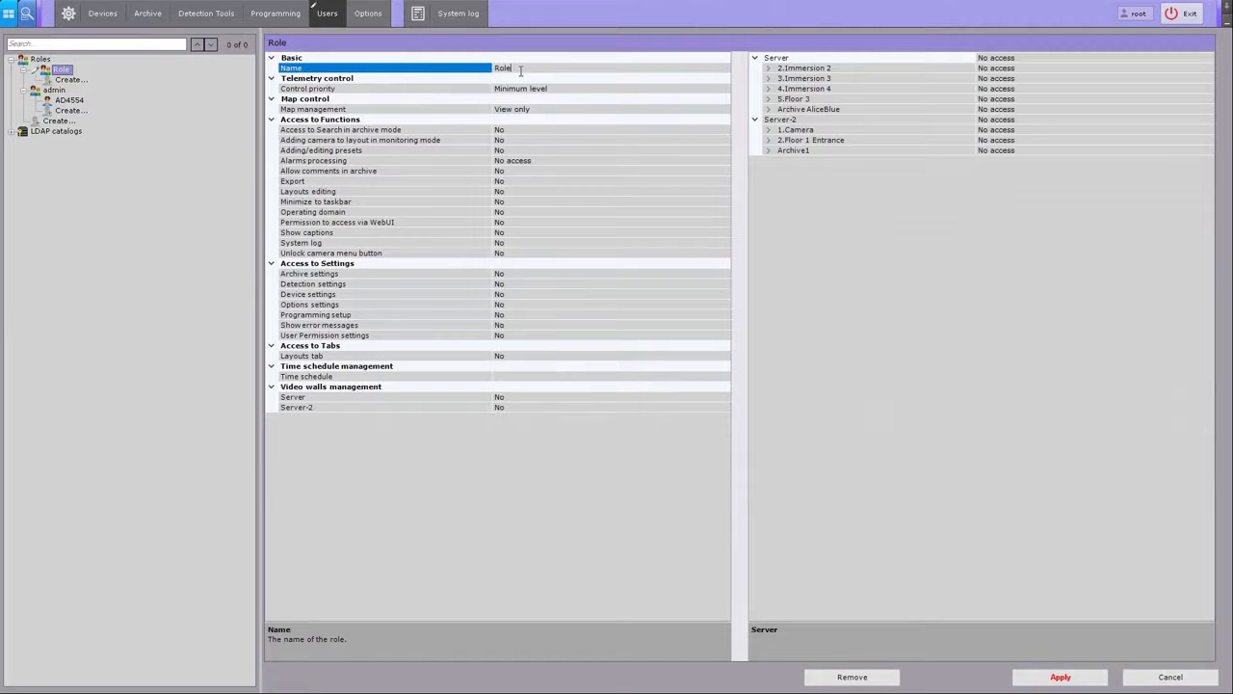
click(517, 69)
text(Operators)
click(576, 88)
click(724, 90)
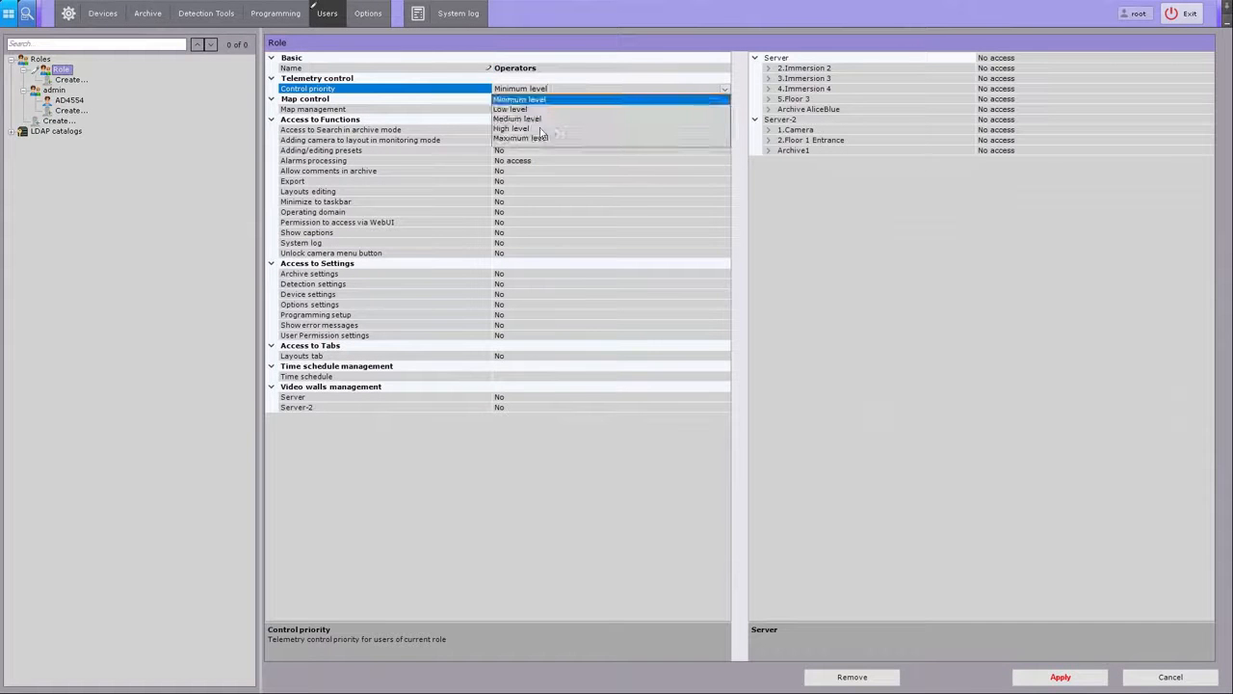
click(529, 128)
click(530, 111)
click(724, 110)
click(540, 131)
click(543, 131)
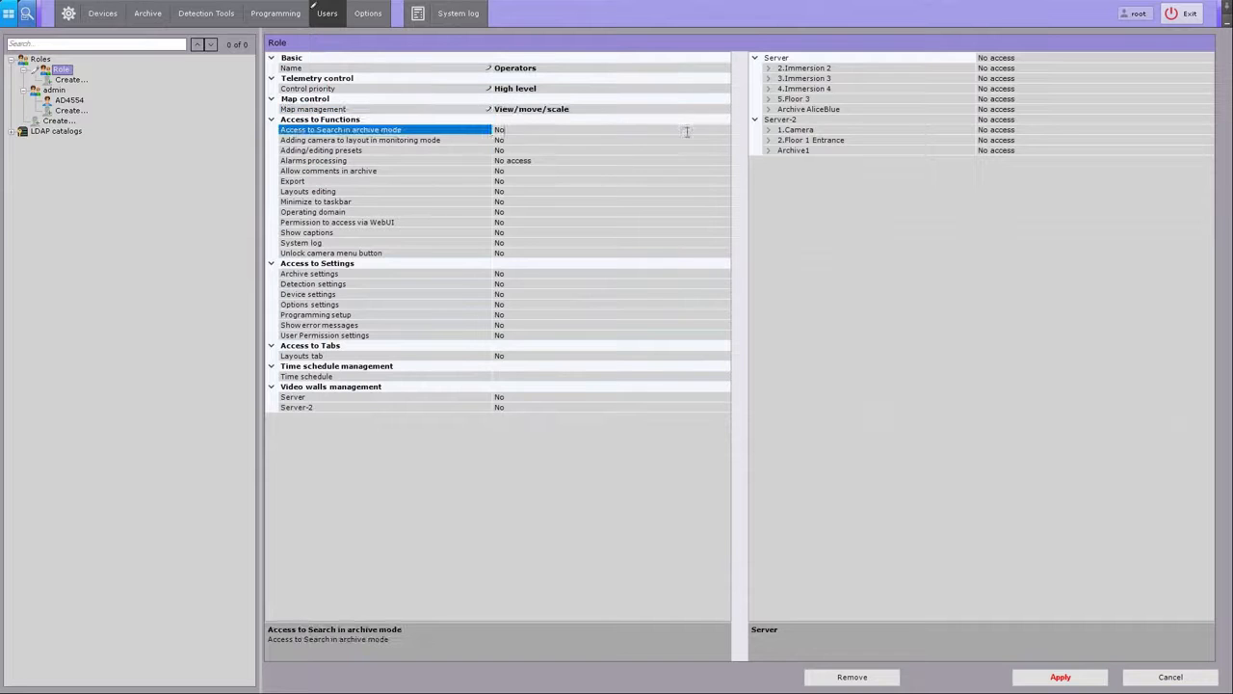
click(724, 130)
click(528, 150)
click(523, 162)
click(725, 161)
click(526, 191)
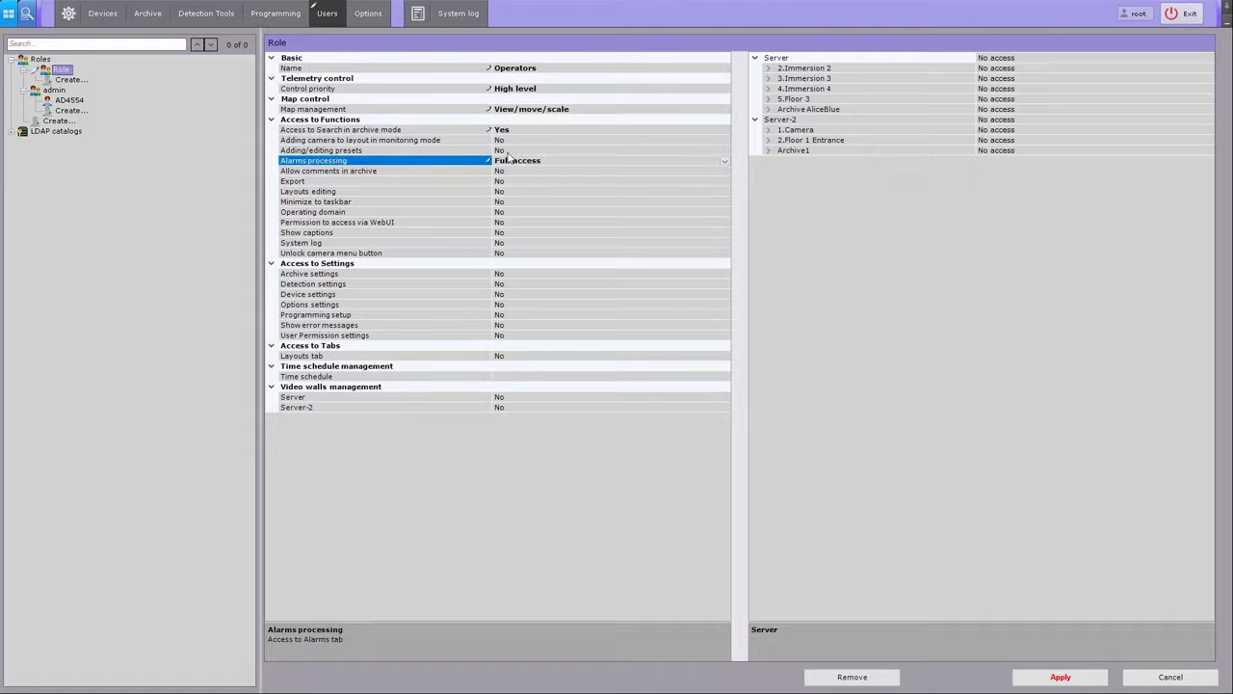
double_click(534, 181)
click(516, 200)
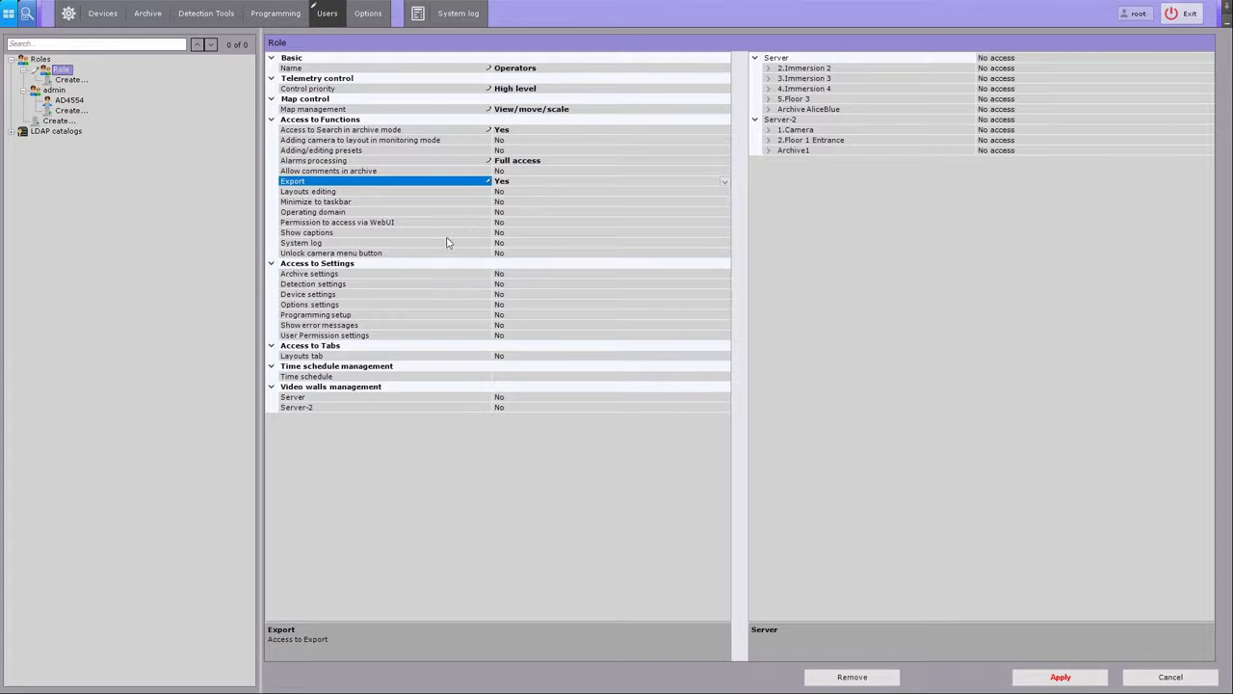
Step: Allow Server video wall management, grant Live/Archive/Control on Server's cameras, and save the role
click(525, 398)
click(526, 399)
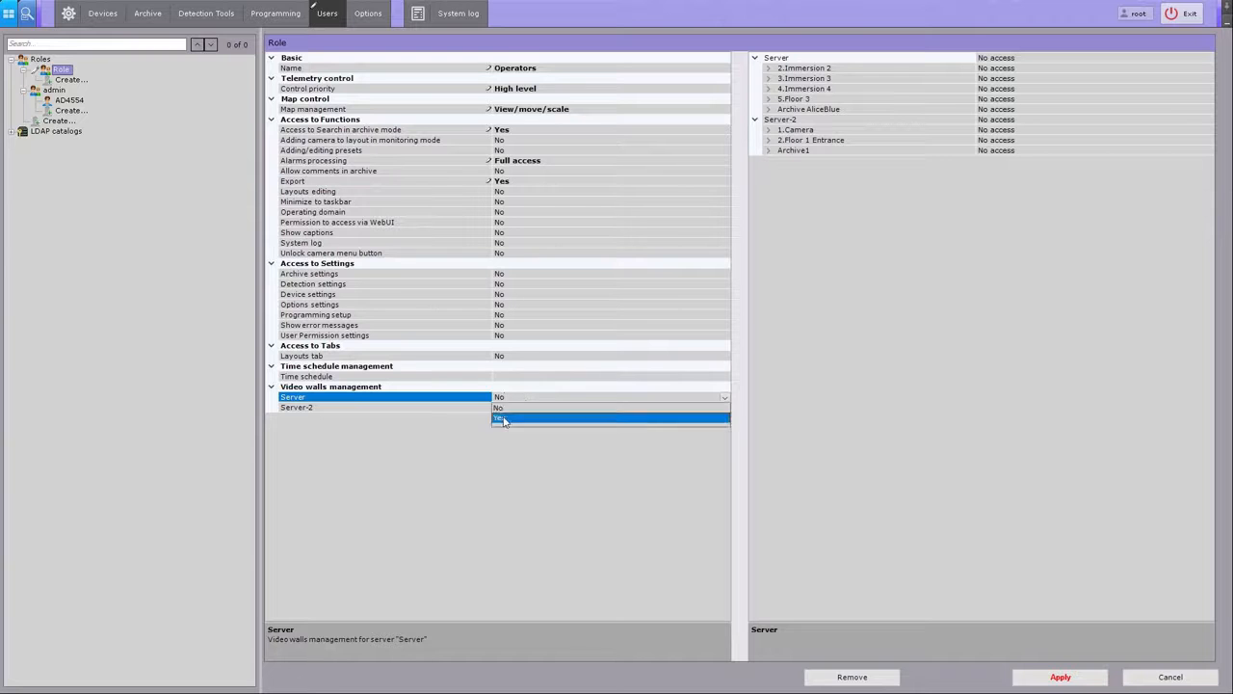
click(524, 417)
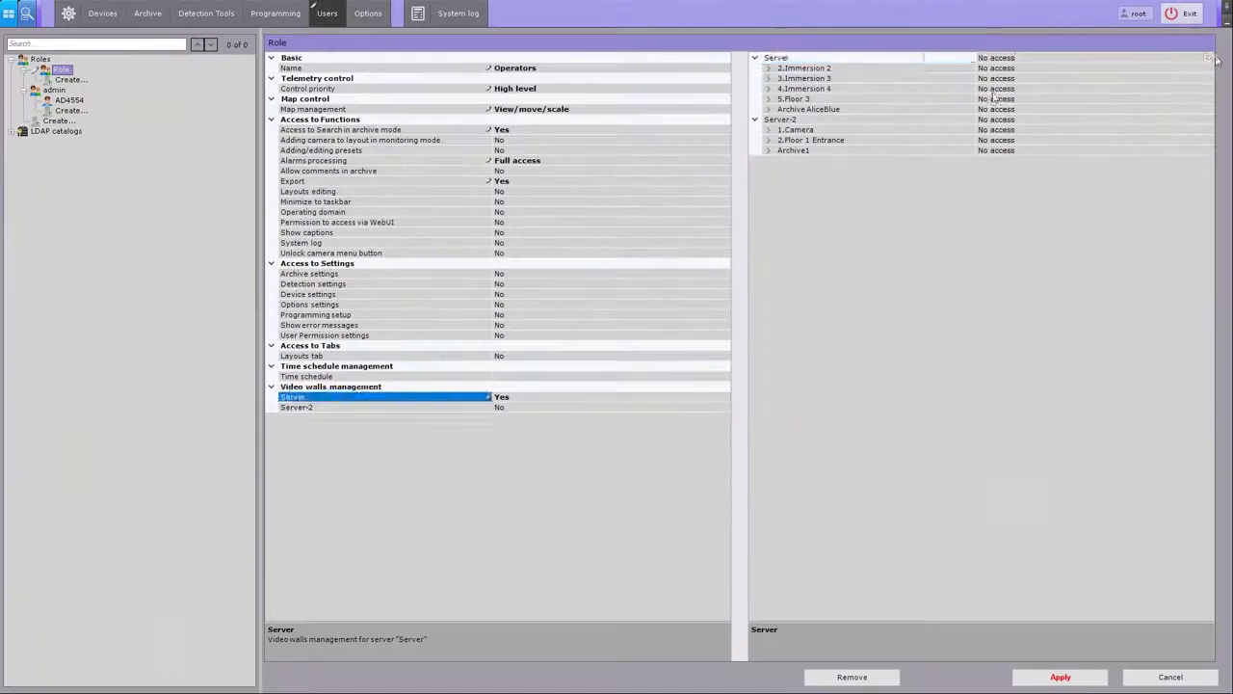
click(1212, 58)
click(1210, 59)
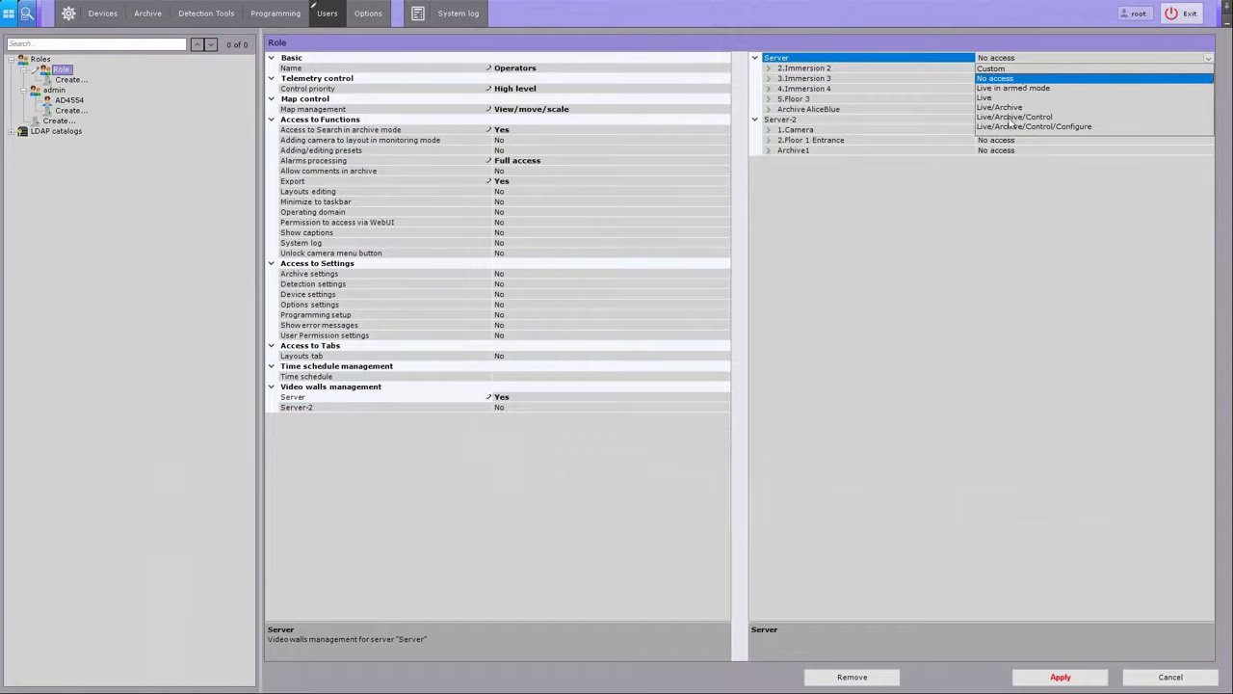
click(1013, 117)
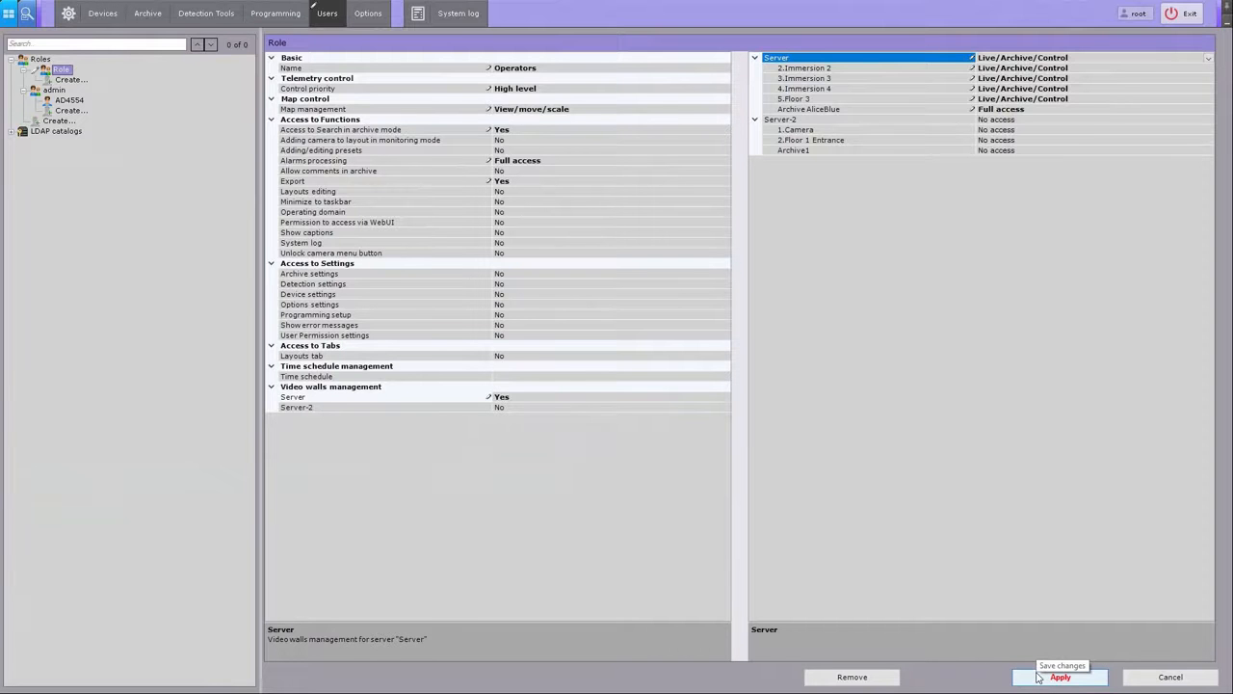
click(1040, 677)
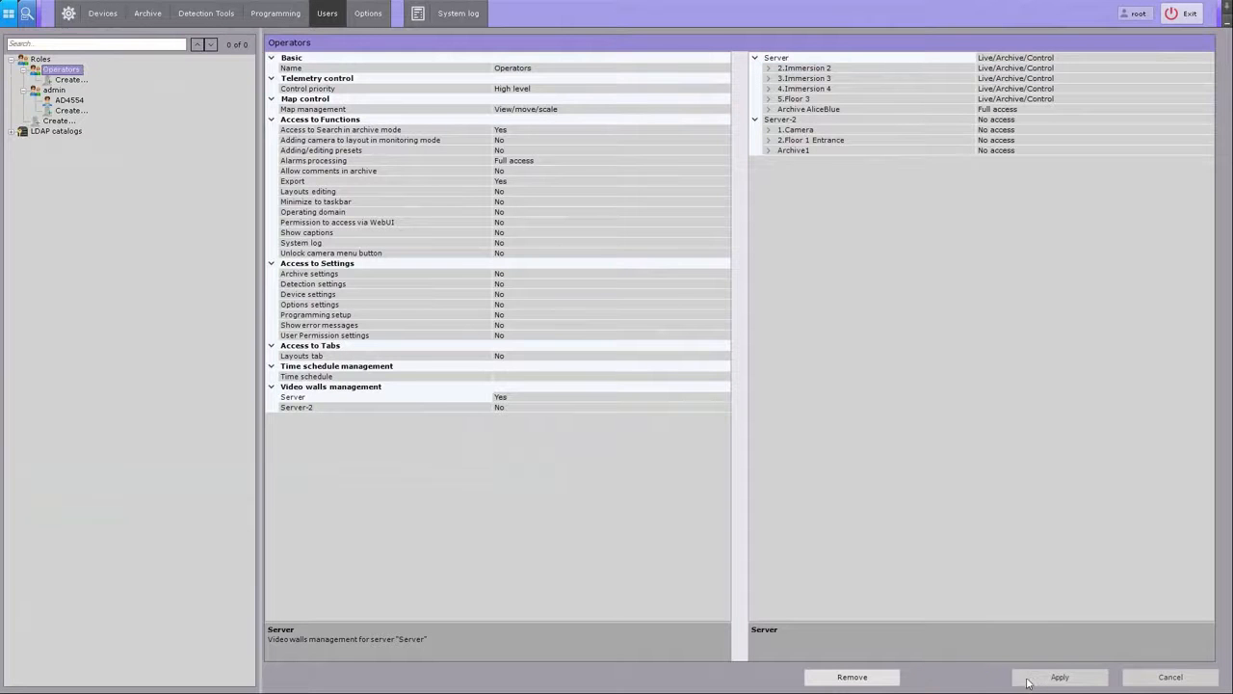
Step: Create a user under Operators with a name and confirmed password, save it, and return to live monitoring
click(71, 79)
click(539, 69)
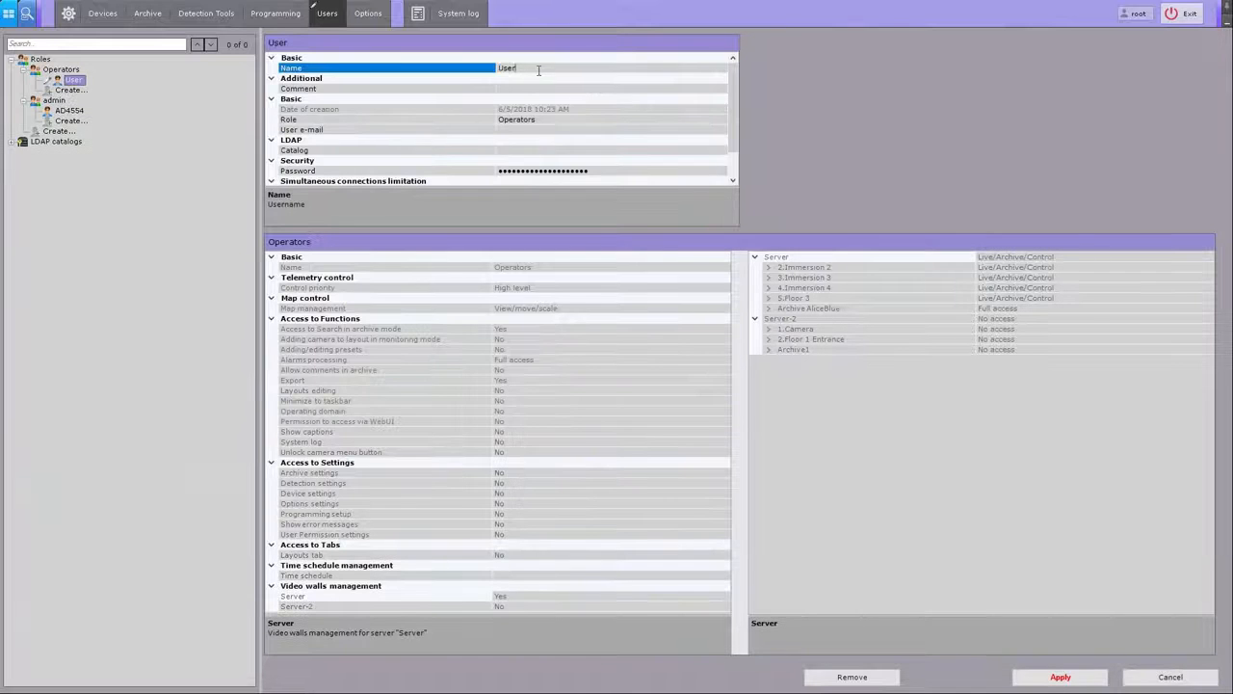
click(535, 123)
click(638, 172)
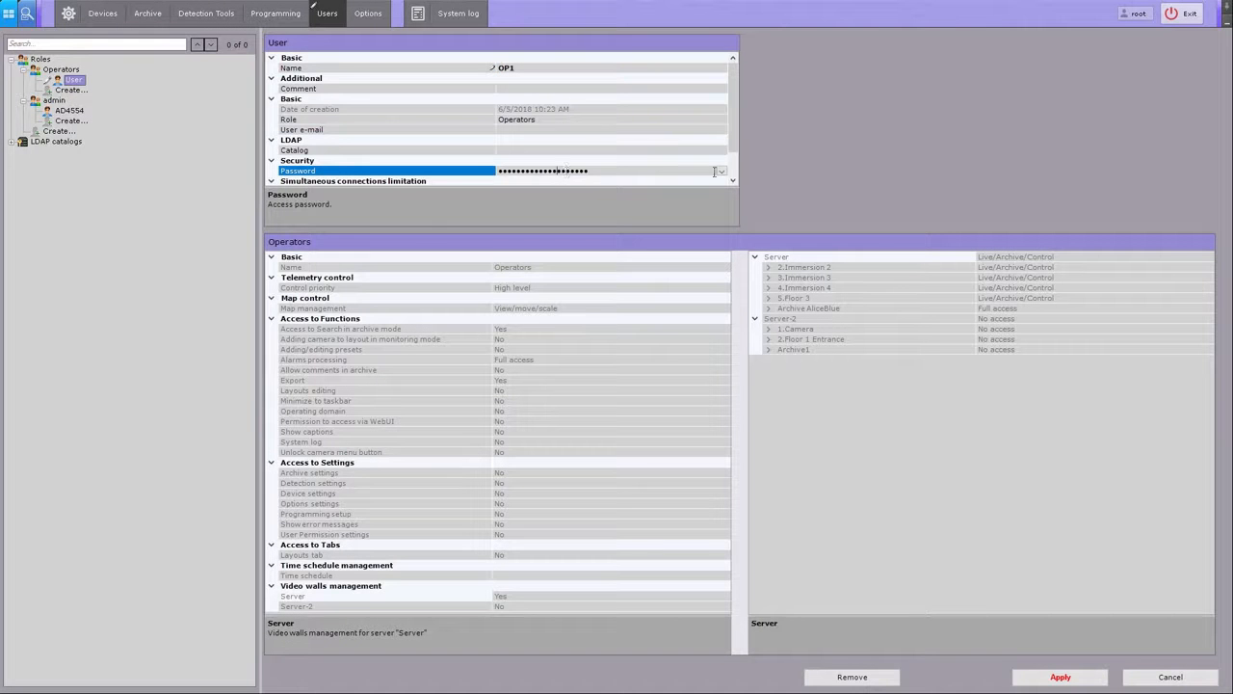
click(722, 172)
click(657, 204)
text(•••••••)
key(Tab)
text(••)
click(642, 254)
click(1041, 680)
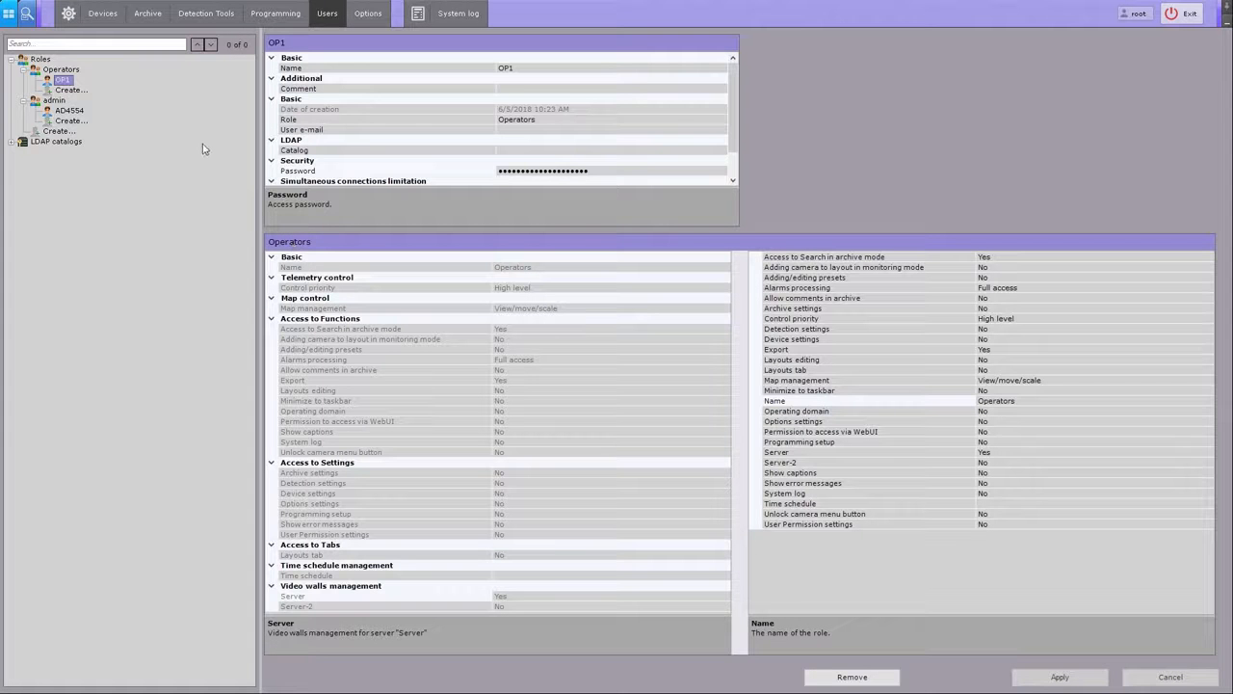
click(9, 14)
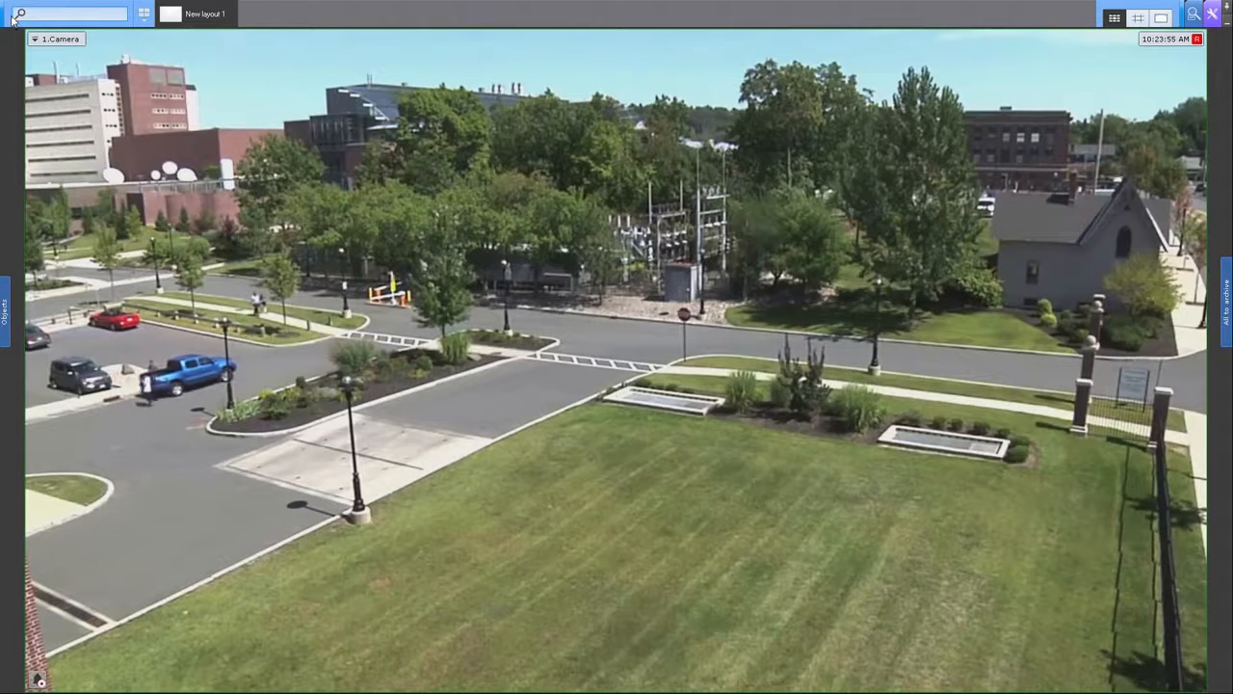
Step: Create a new 2x2 layout and remove the bottom-left 2.Immersion 2 tile
click(143, 15)
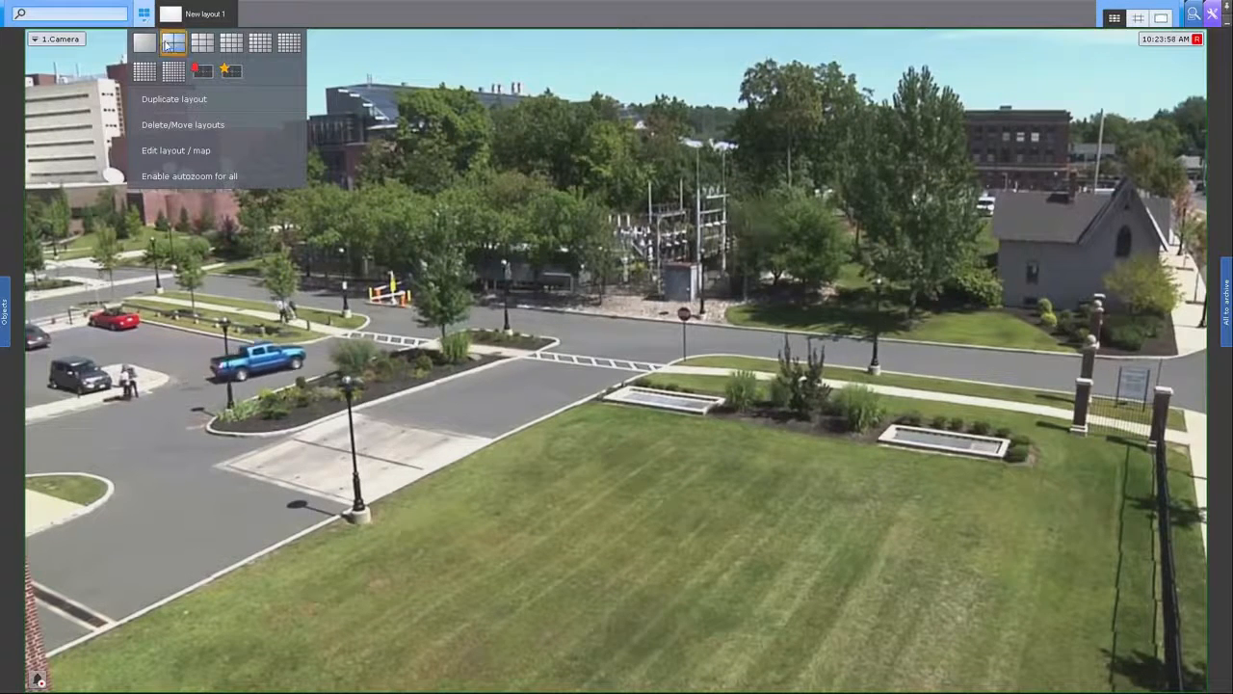
click(171, 43)
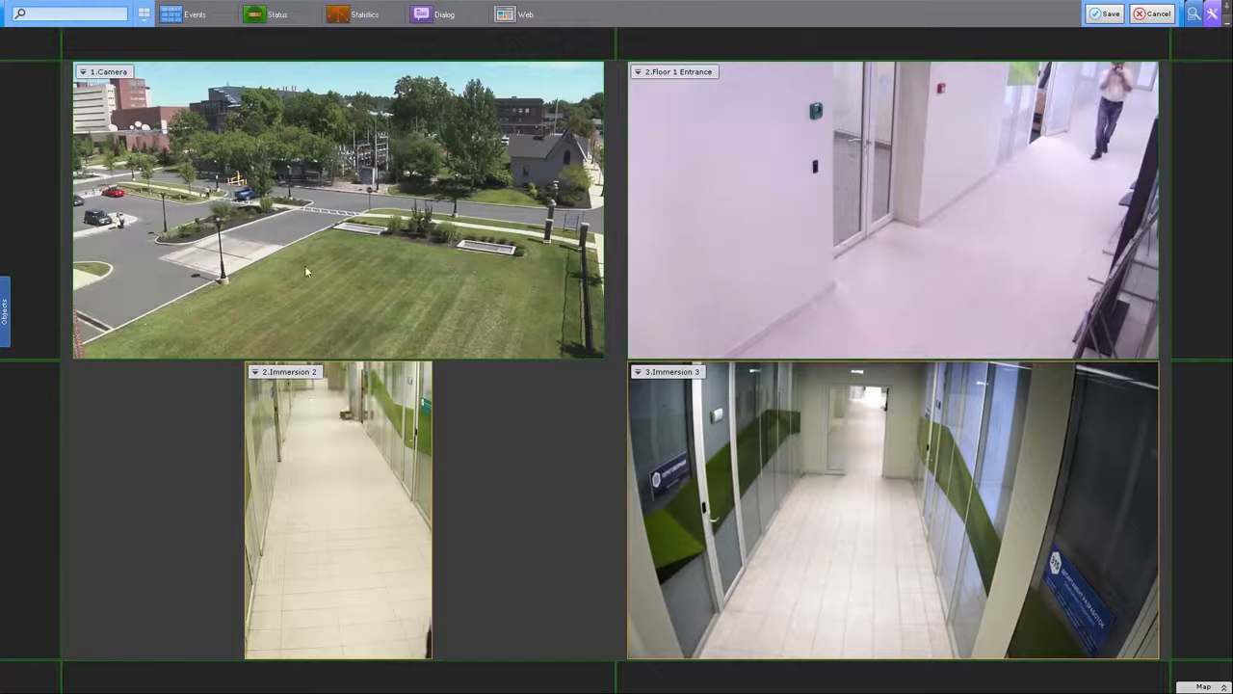
click(328, 410)
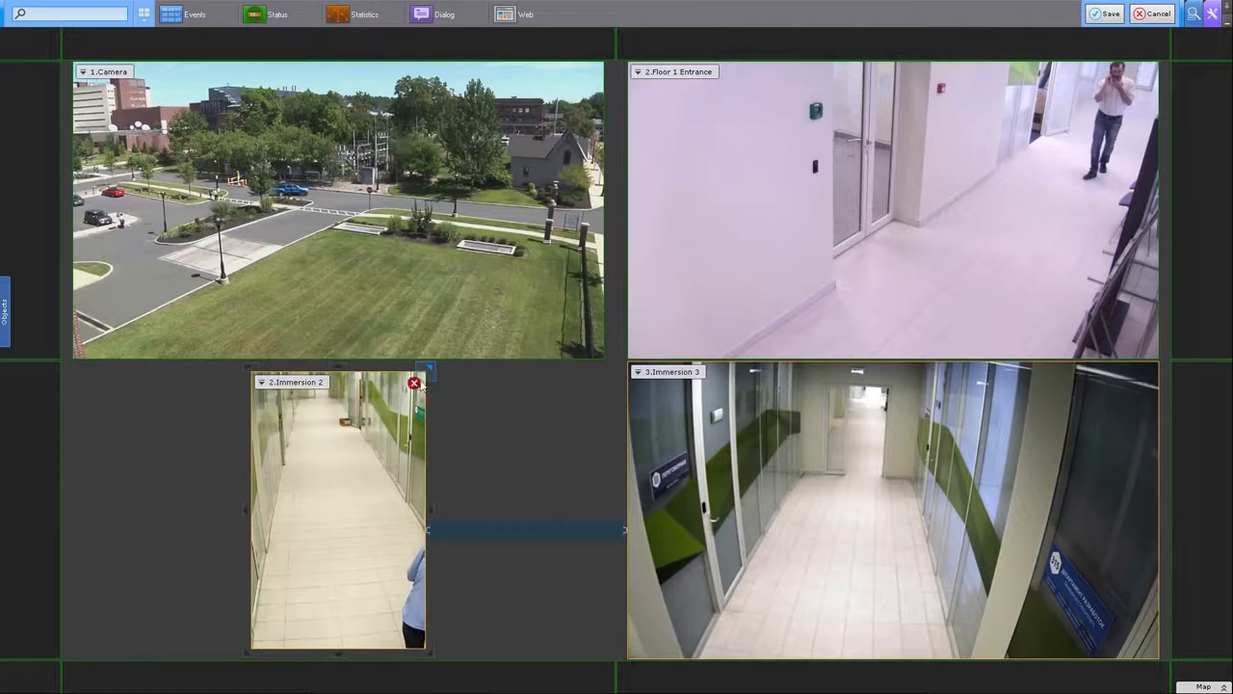
click(414, 385)
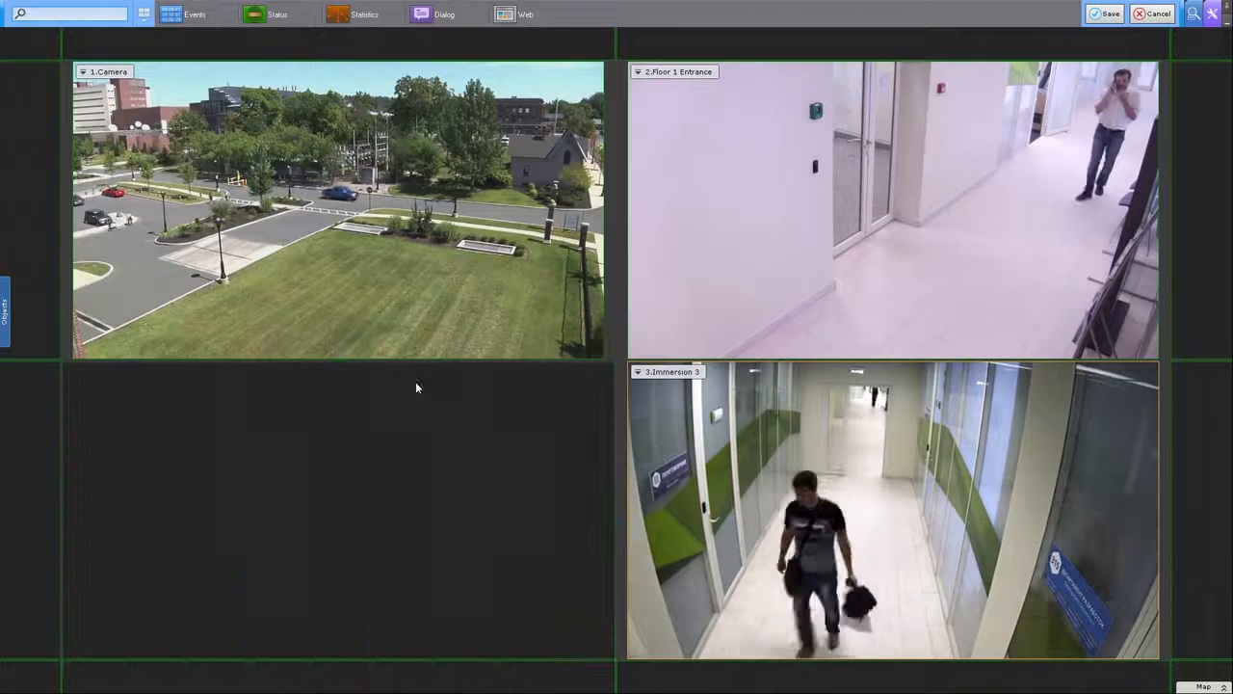
click(328, 254)
Step: Place 2.Immersion 2 top-left at full height, resize the columns, and save the layout
click(67, 18)
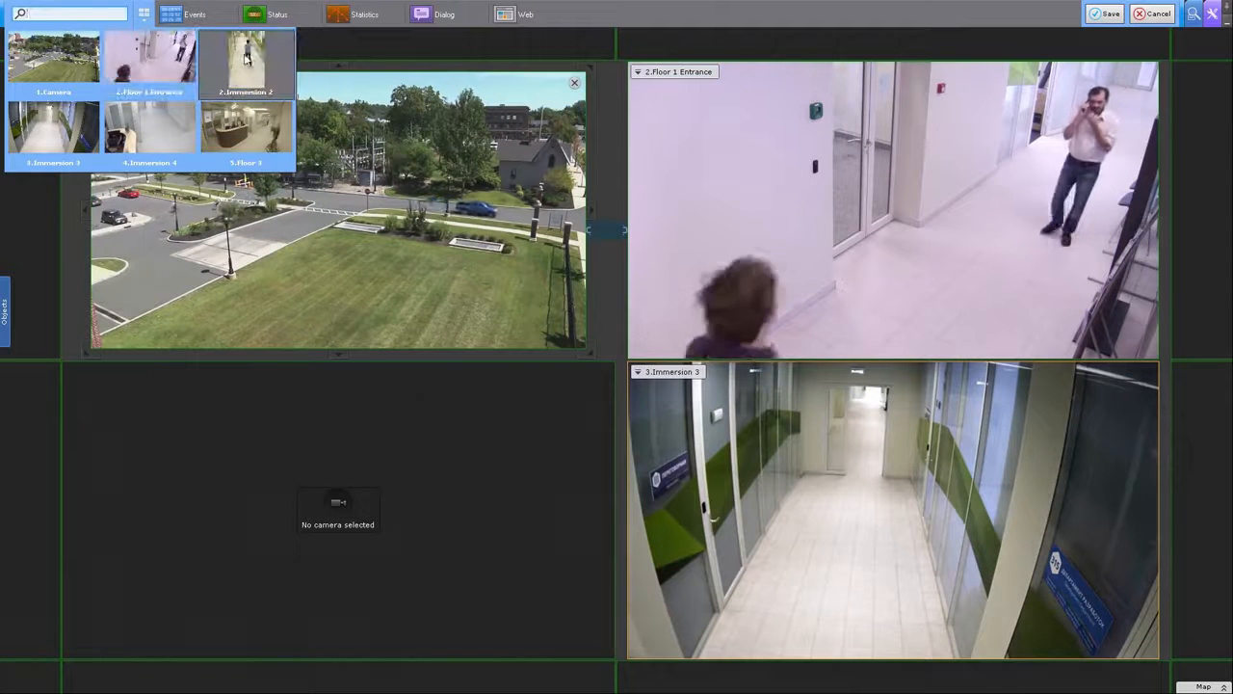
text(I)
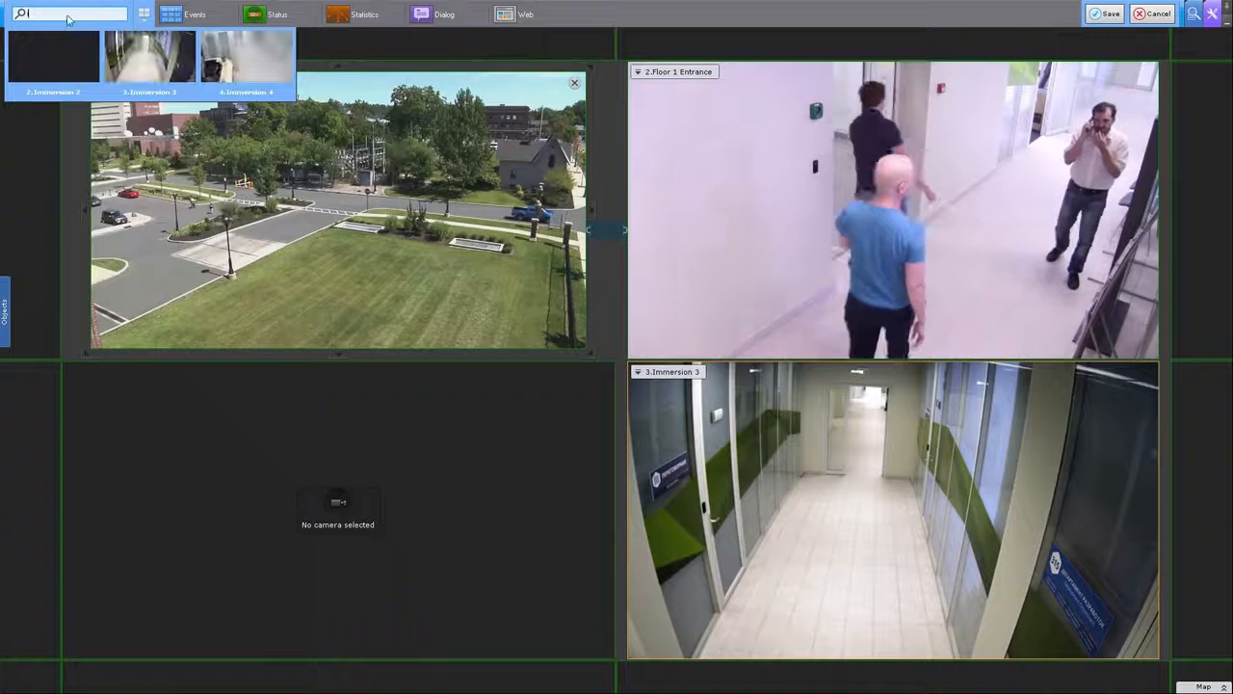
text(mm)
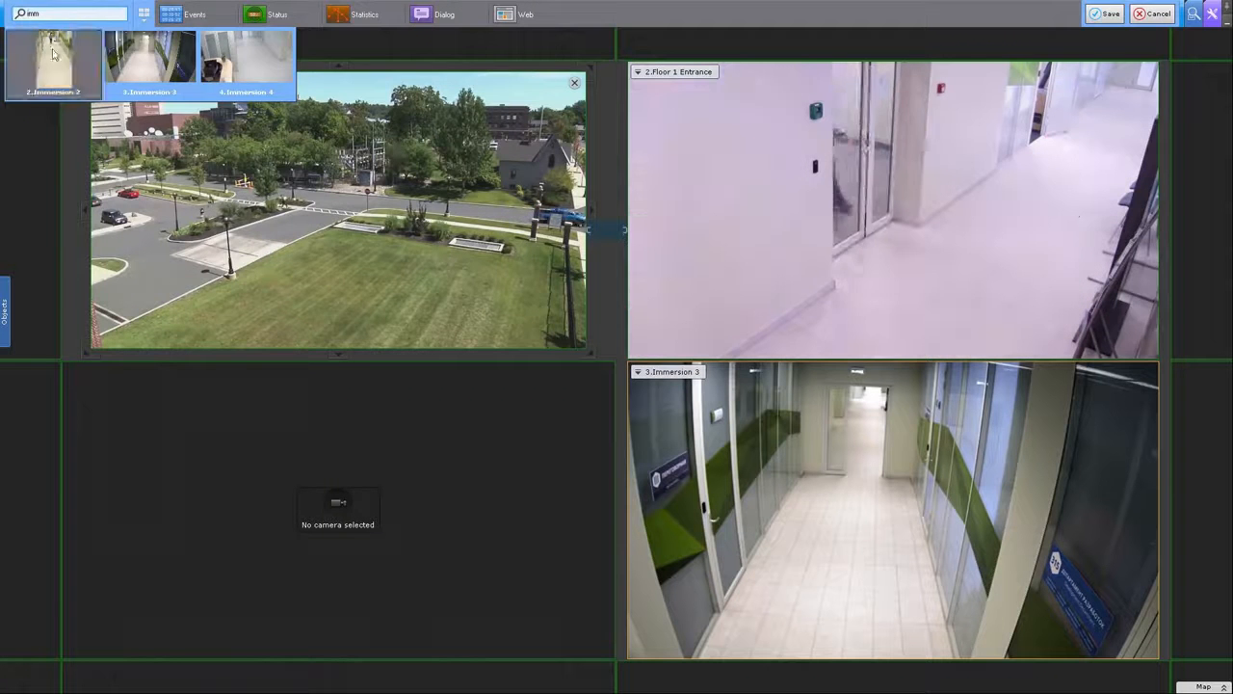
drag(53, 53, 221, 187)
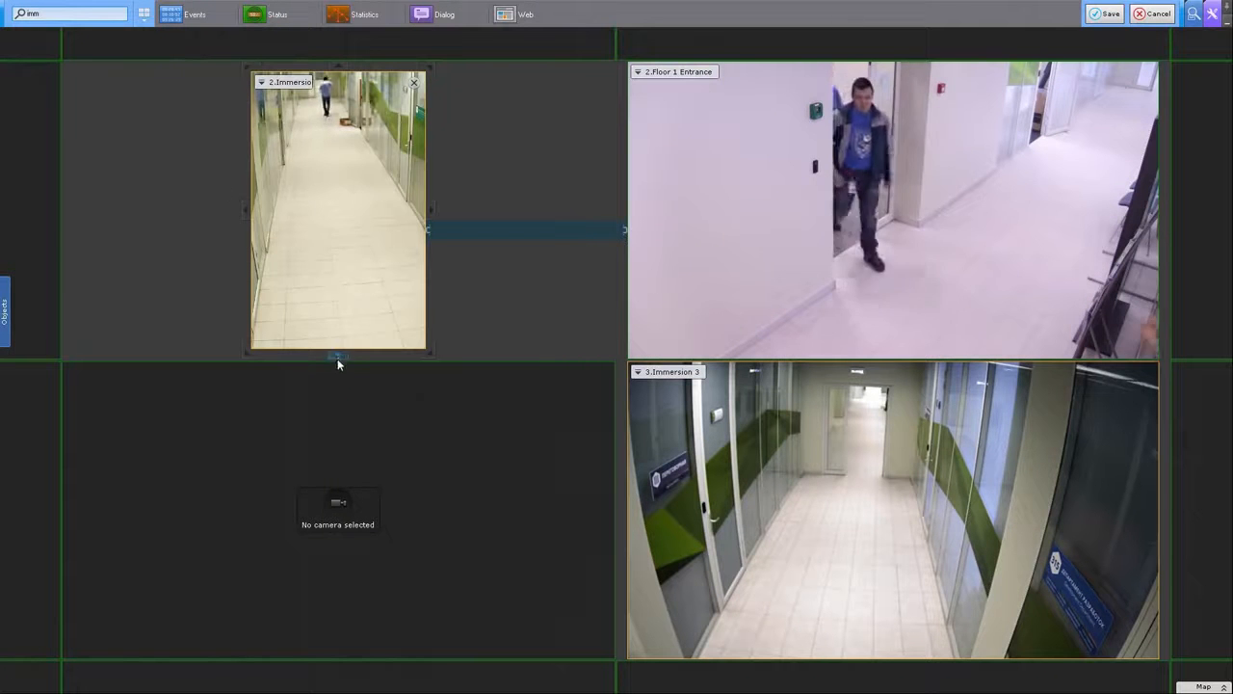
drag(337, 358, 339, 651)
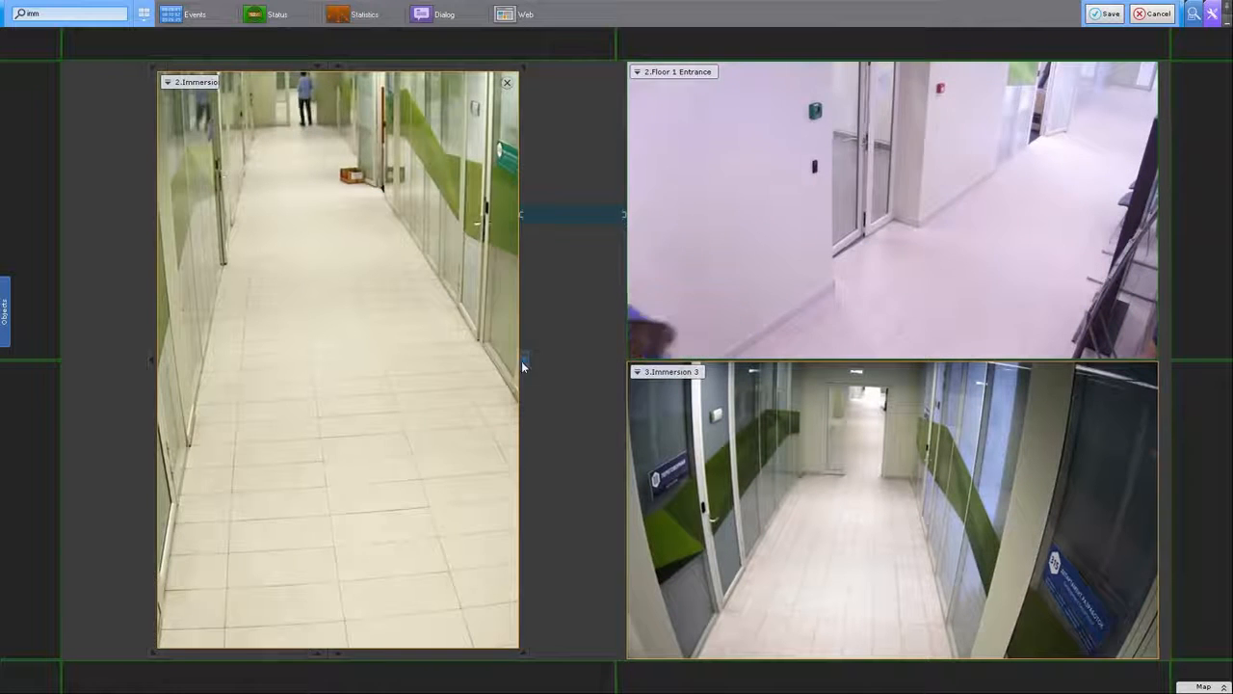
drag(523, 363, 344, 373)
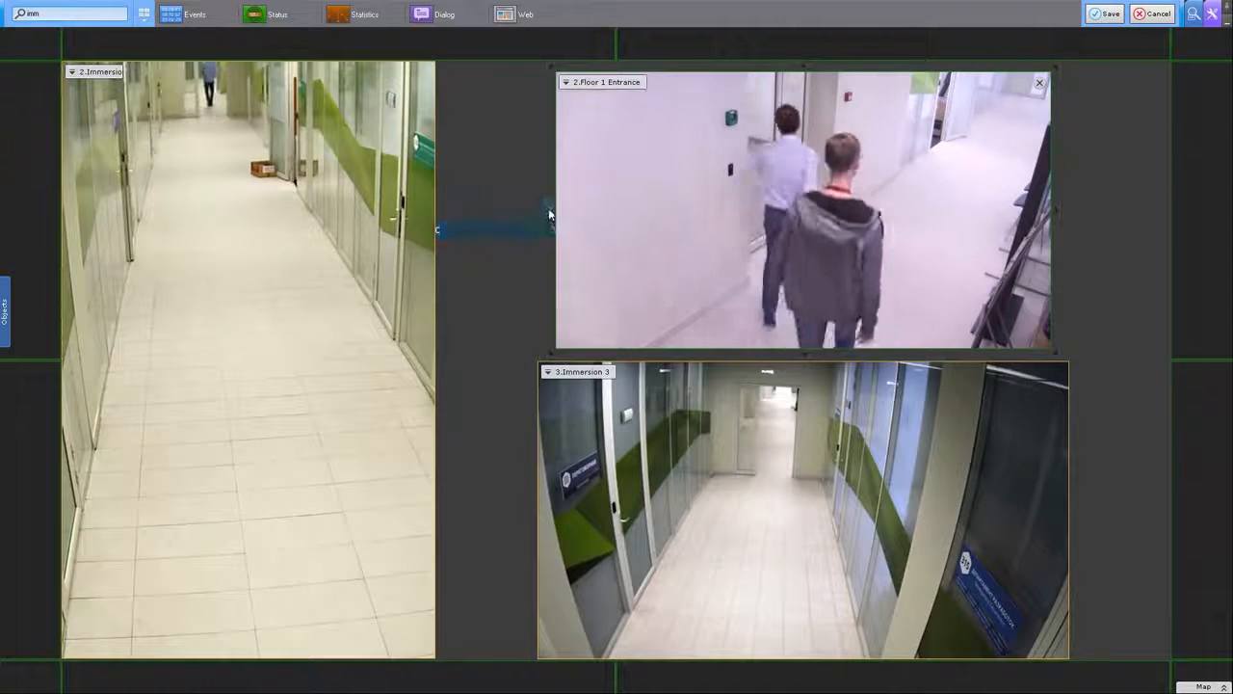
mouse_move(549, 214)
mouse_down()
mouse_move(482, 212)
mouse_move(554, 210)
mouse_up()
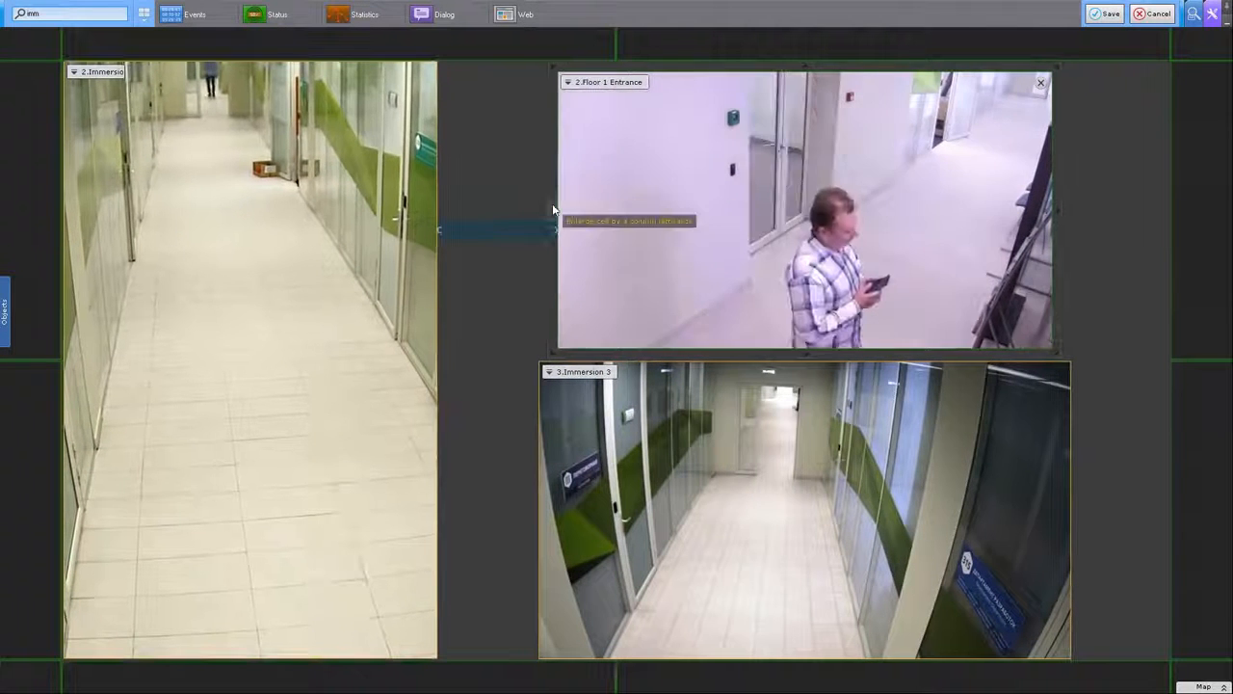
click(553, 209)
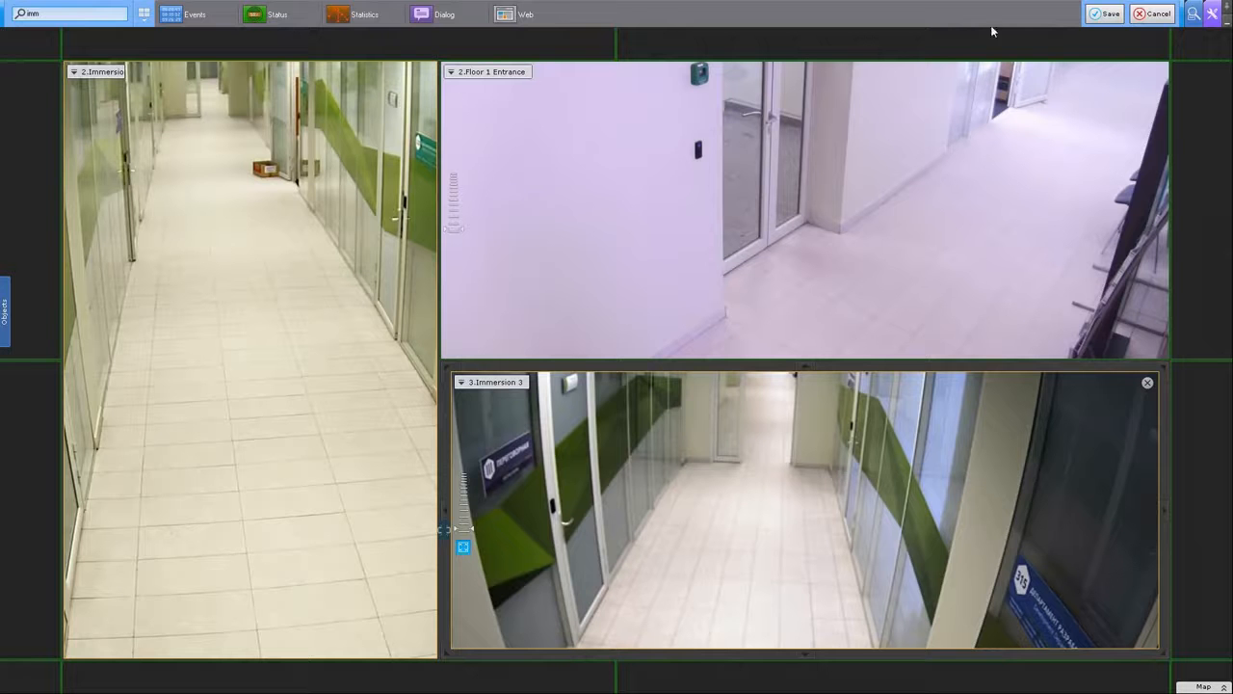
click(1108, 14)
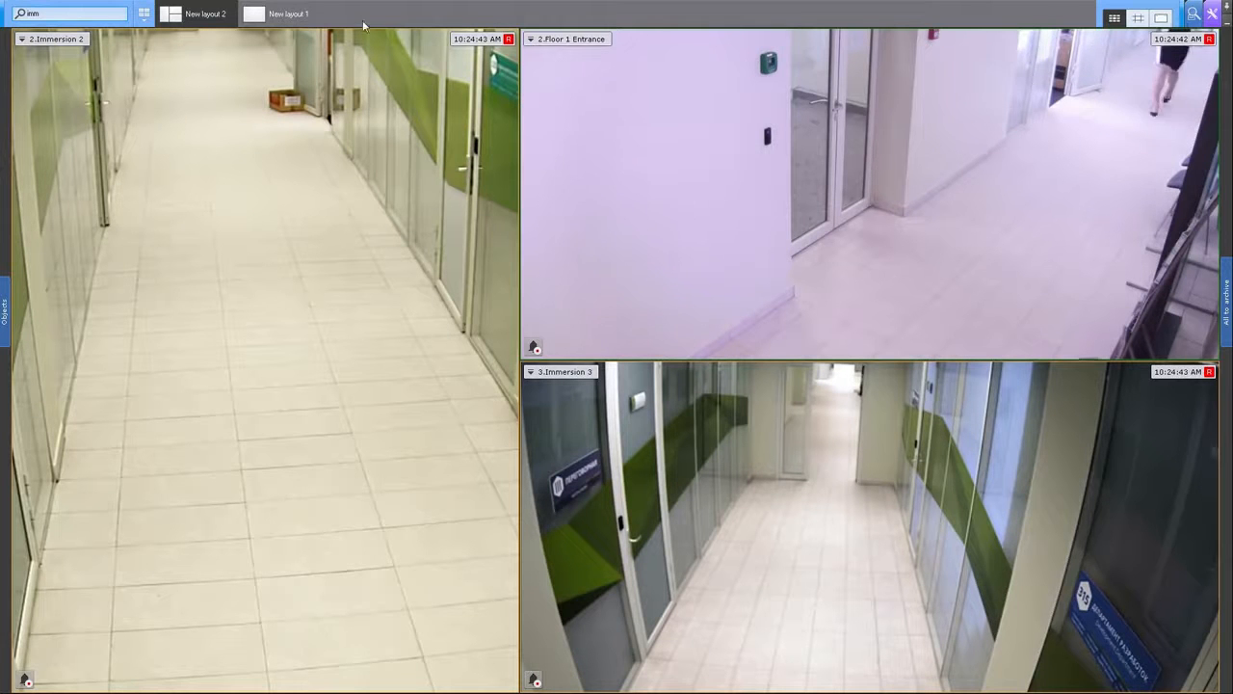
Step: Edit the single-camera layout, splitting it to put 2.Floor 1 Entrance beside 1.Camera
click(289, 16)
click(161, 22)
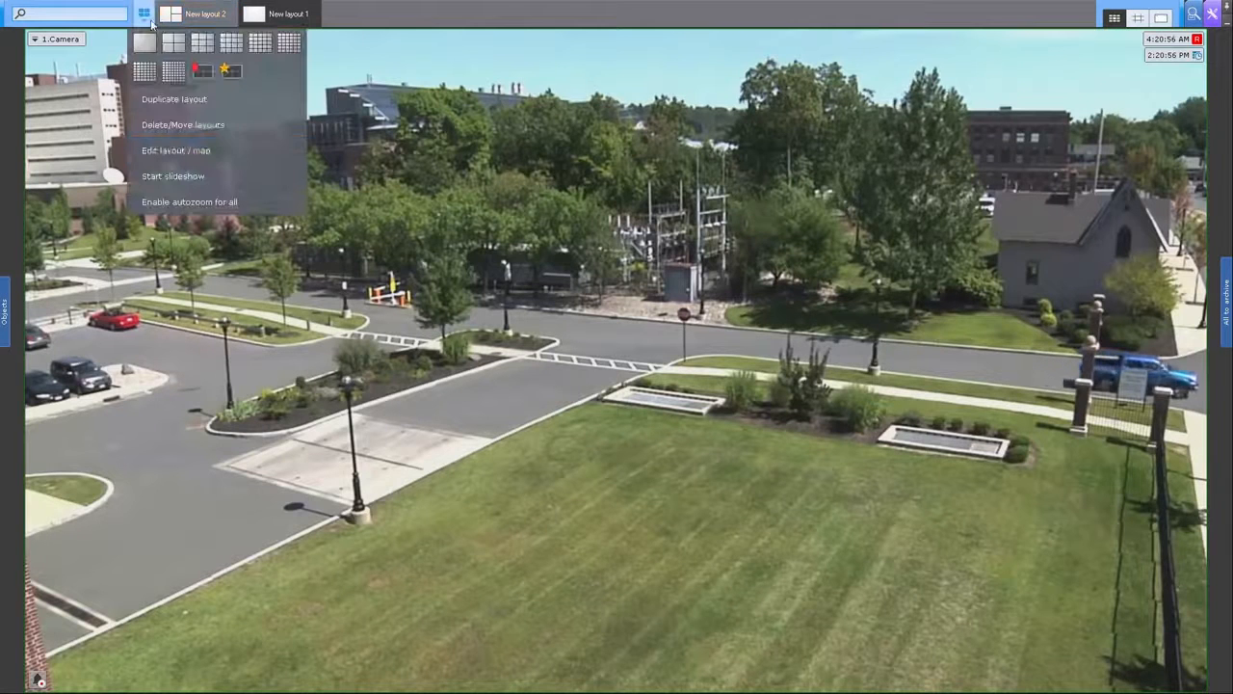
click(176, 154)
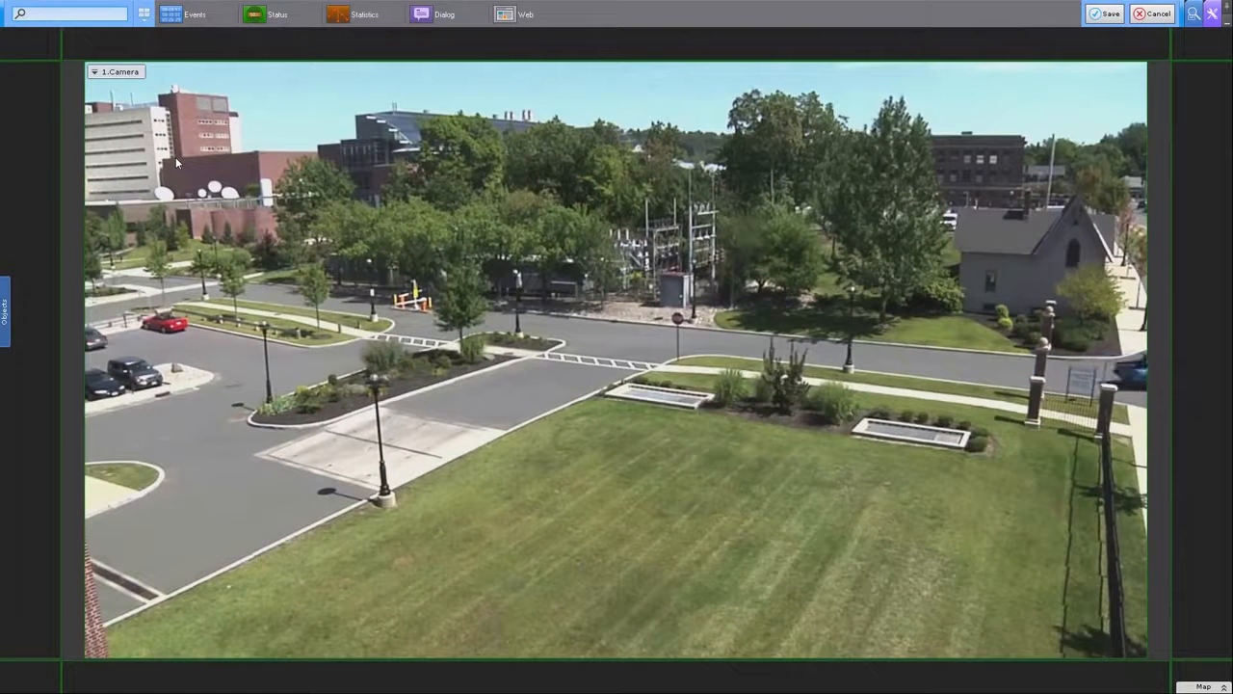
click(42, 124)
click(65, 14)
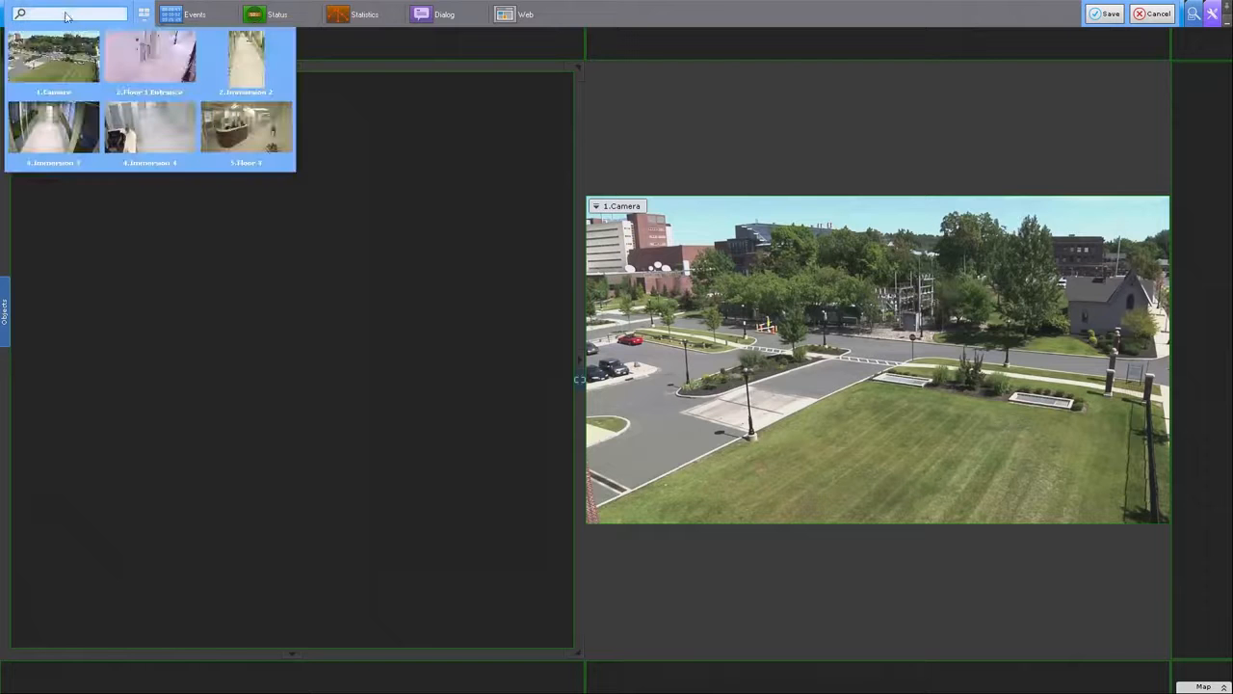
click(128, 52)
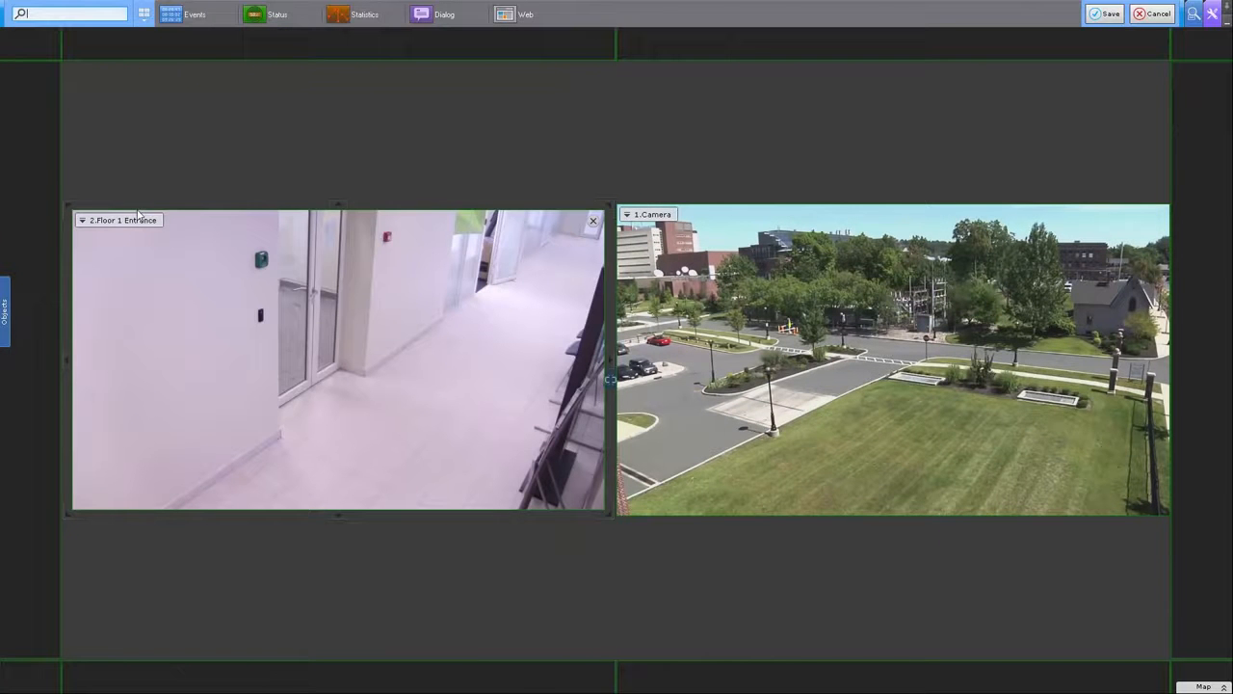
Step: Add a lower row with an Event Board and a System Health Board, then open Event Board settings
click(122, 664)
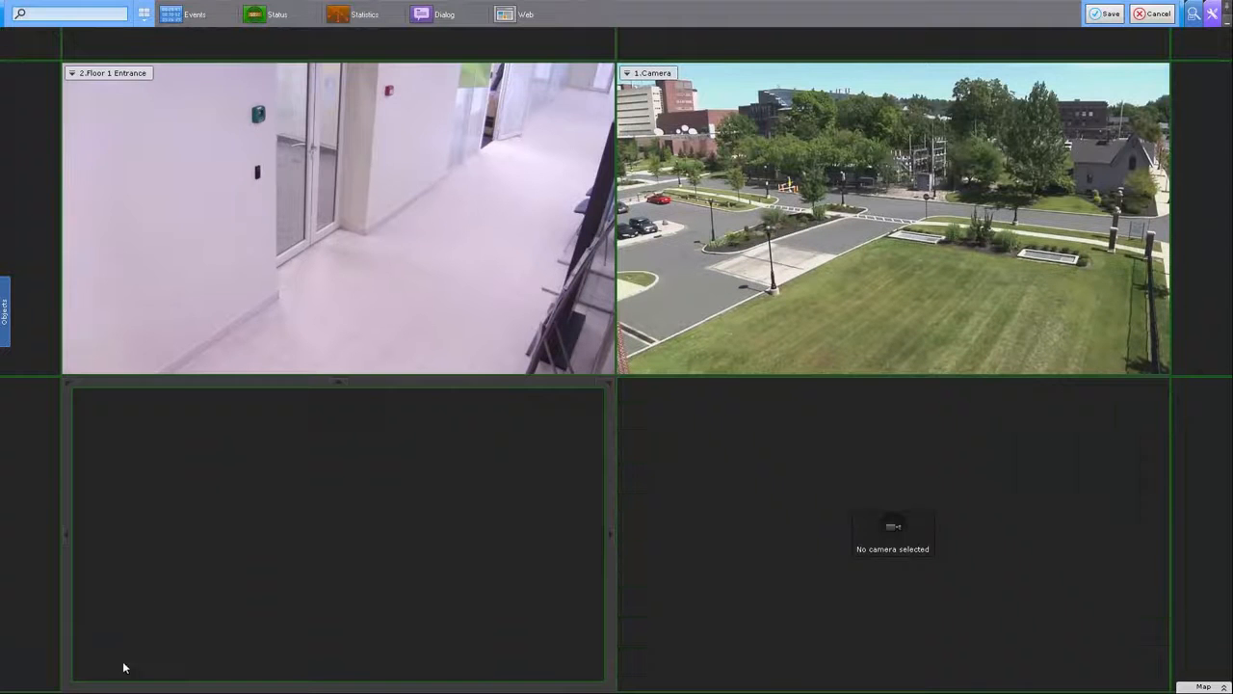
click(197, 16)
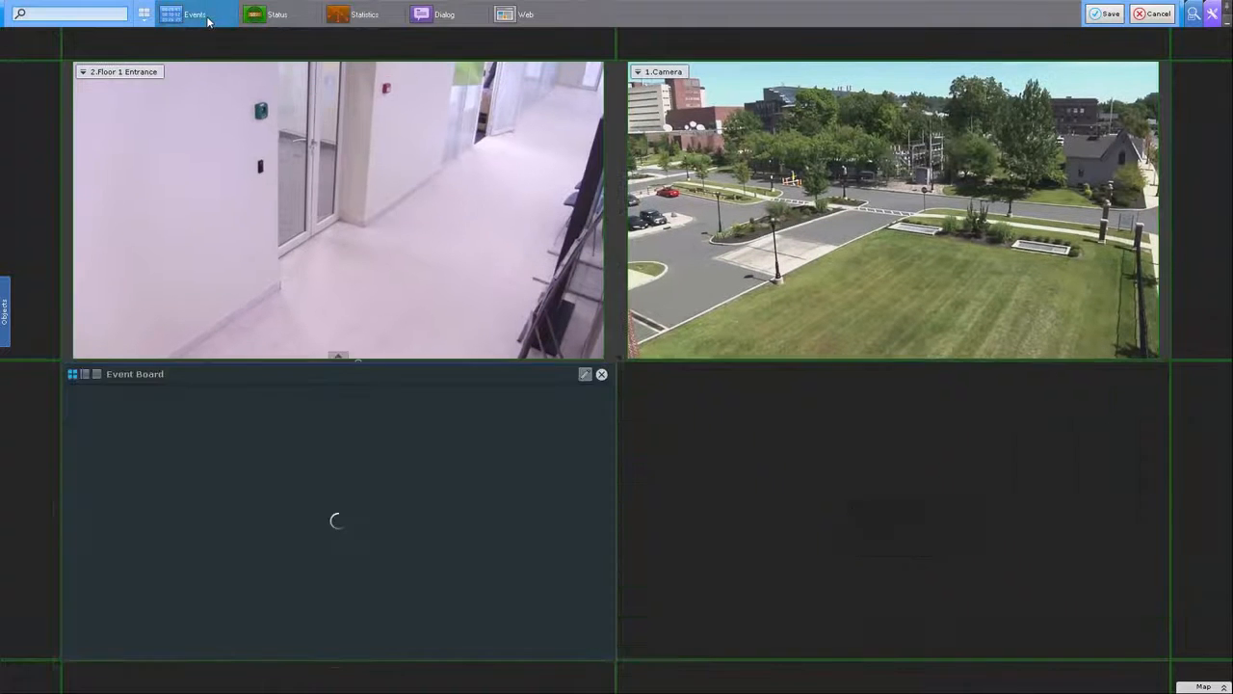
click(688, 387)
click(292, 18)
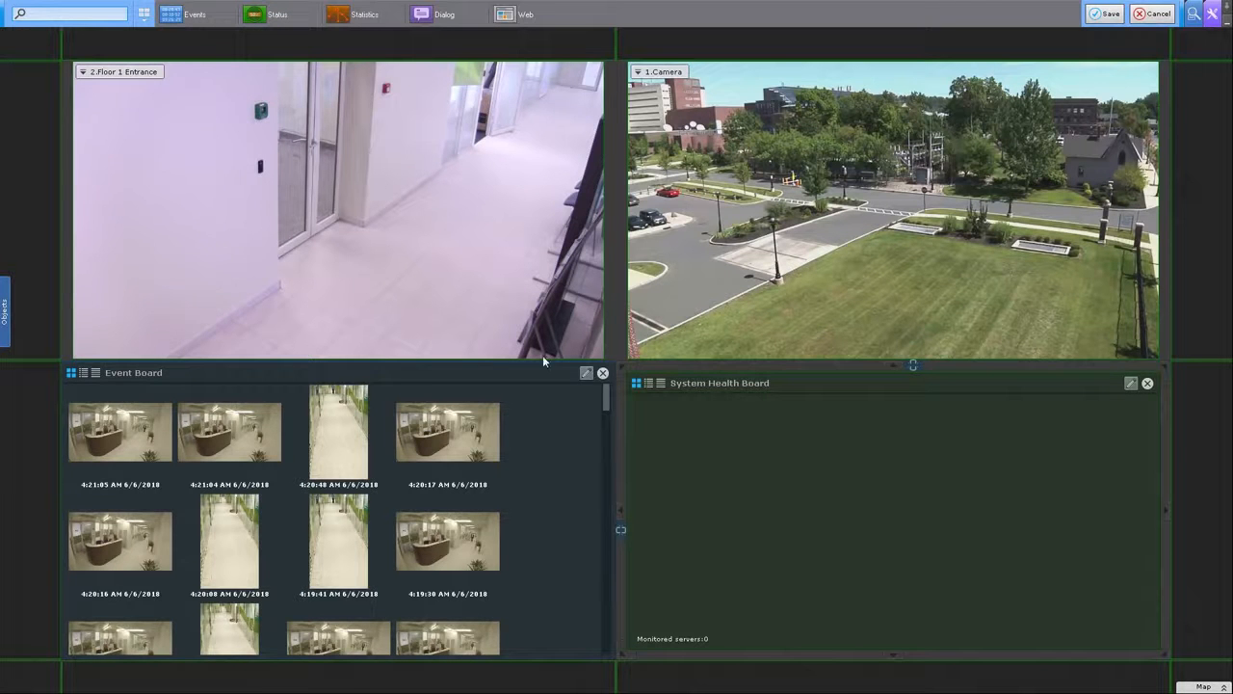
click(586, 373)
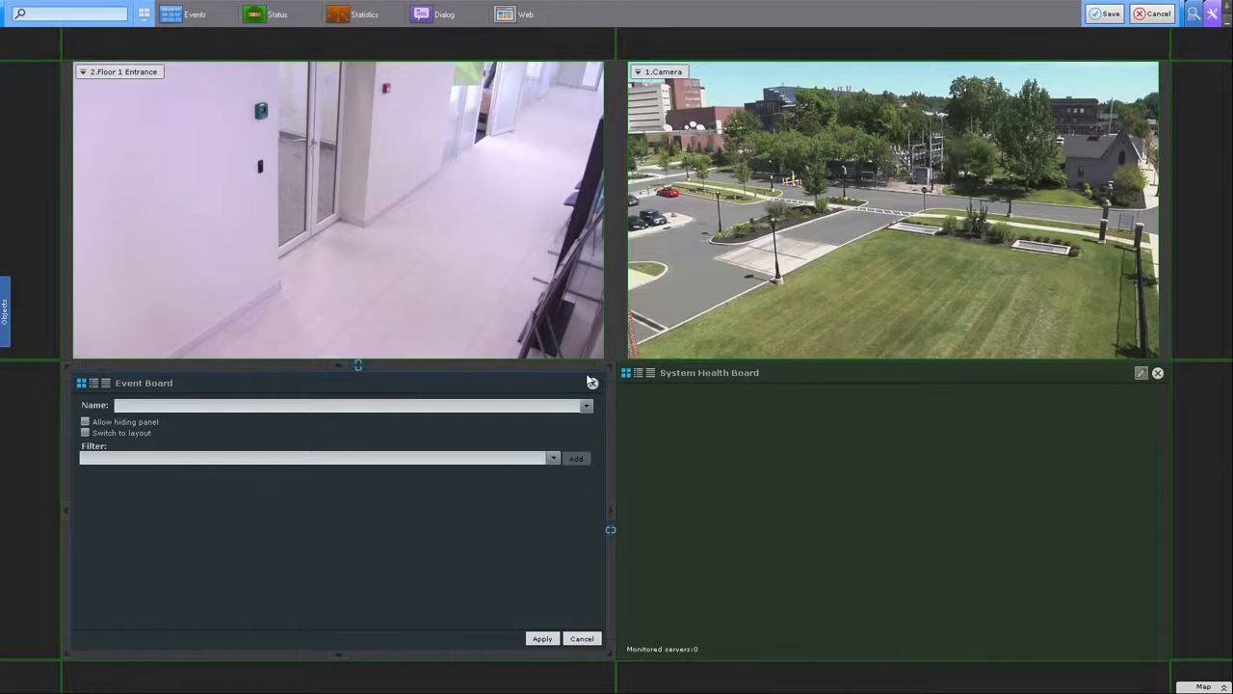
Step: Filter the Event Board to 2.Floor 1 Entrance Face detection events and link it to the camera cell
click(554, 457)
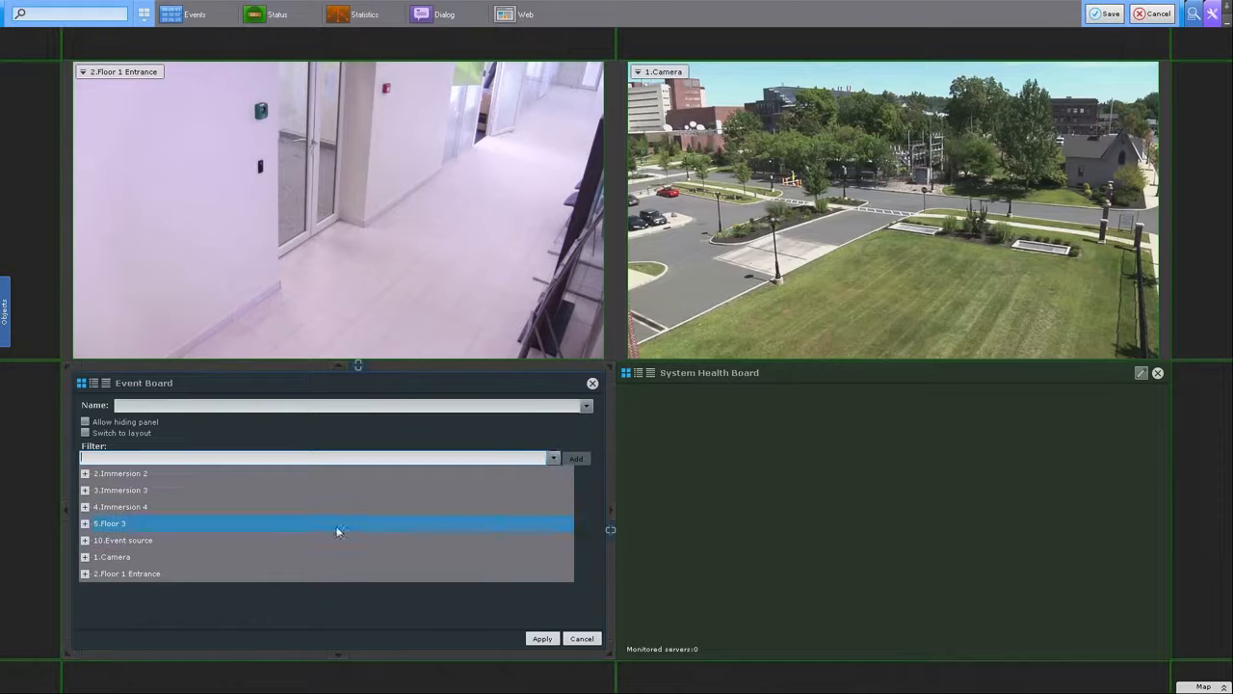
click(89, 573)
scroll(145, 578, down, 3)
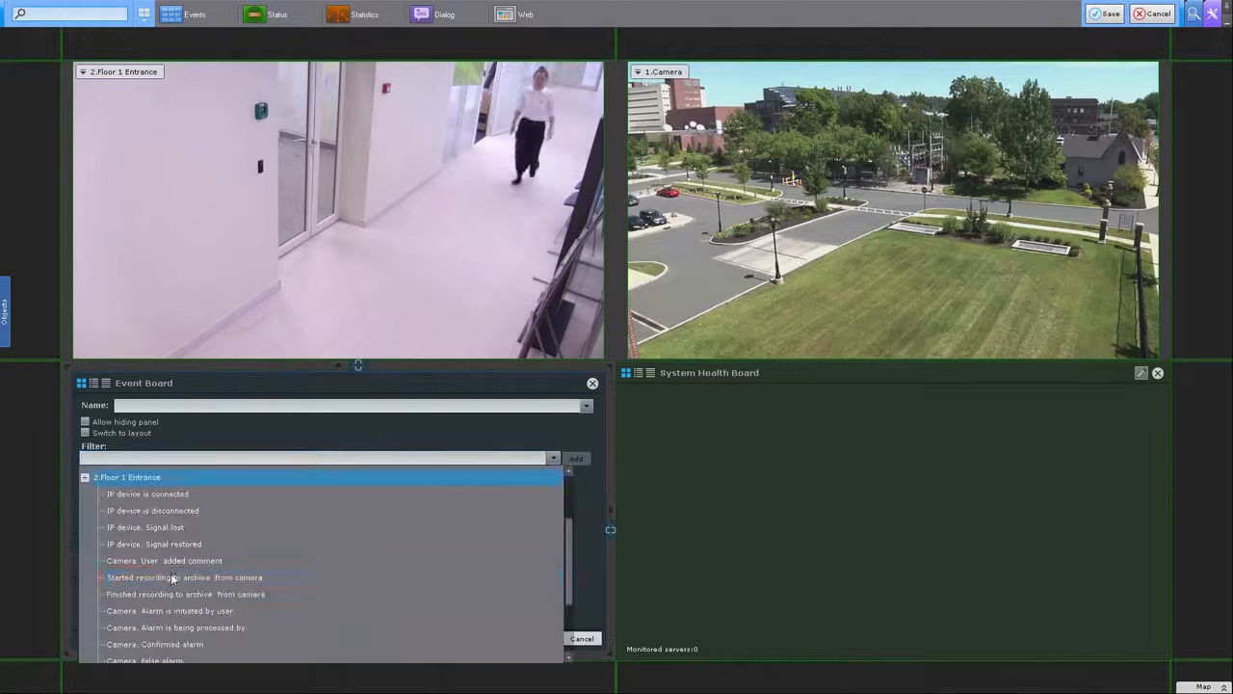
scroll(183, 587, down, 3)
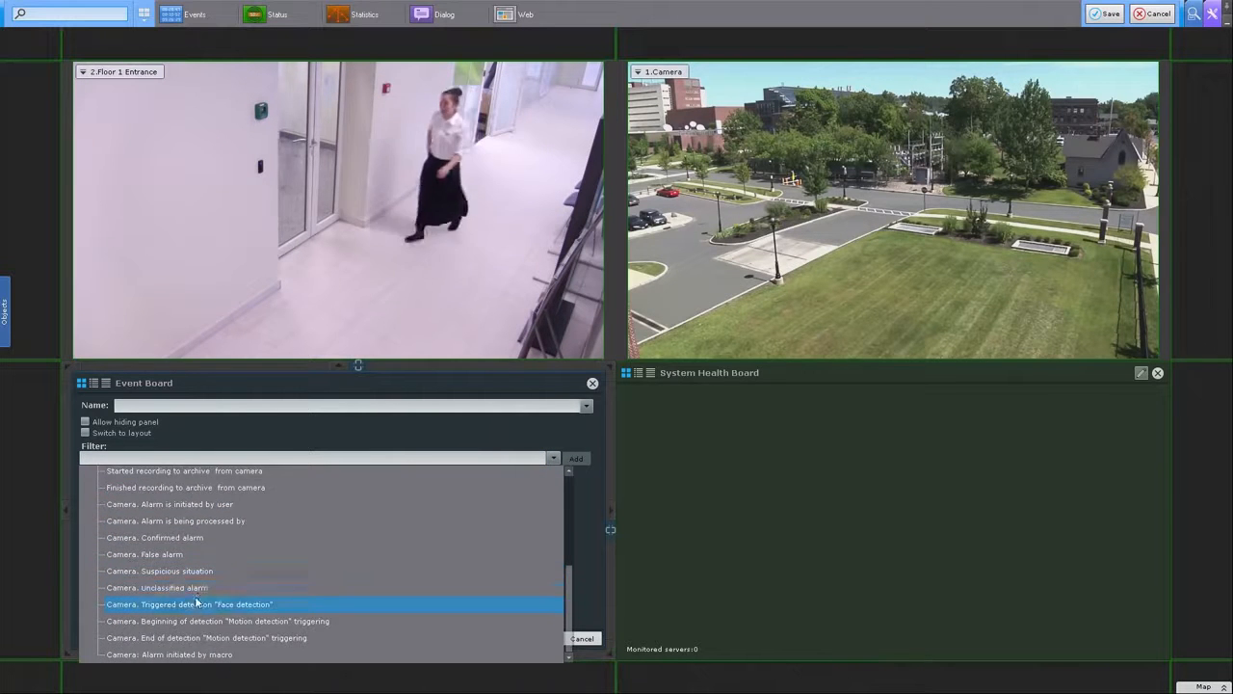
click(192, 605)
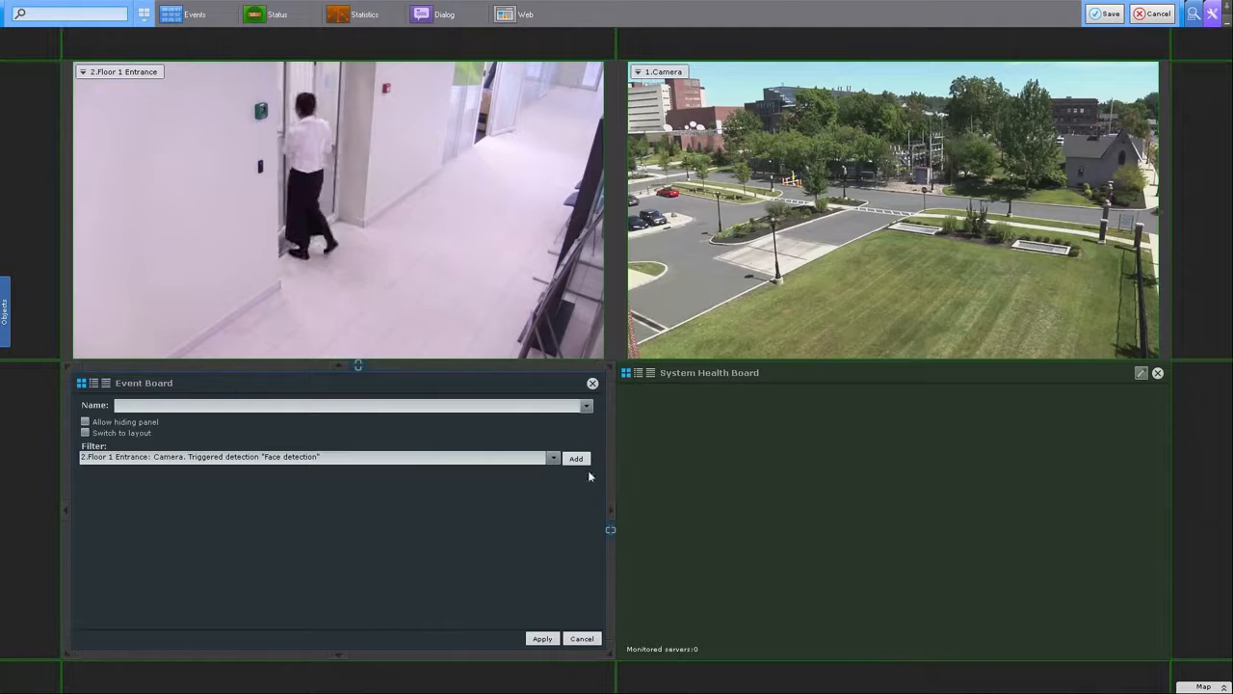
click(581, 460)
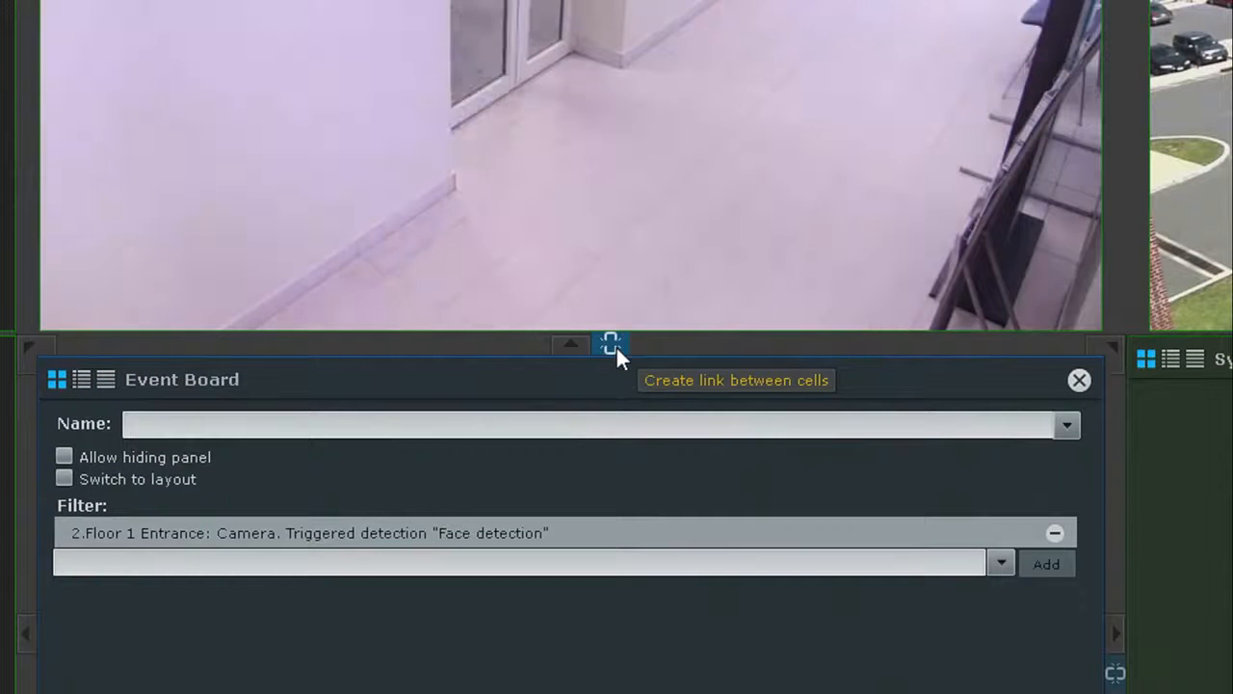
click(614, 343)
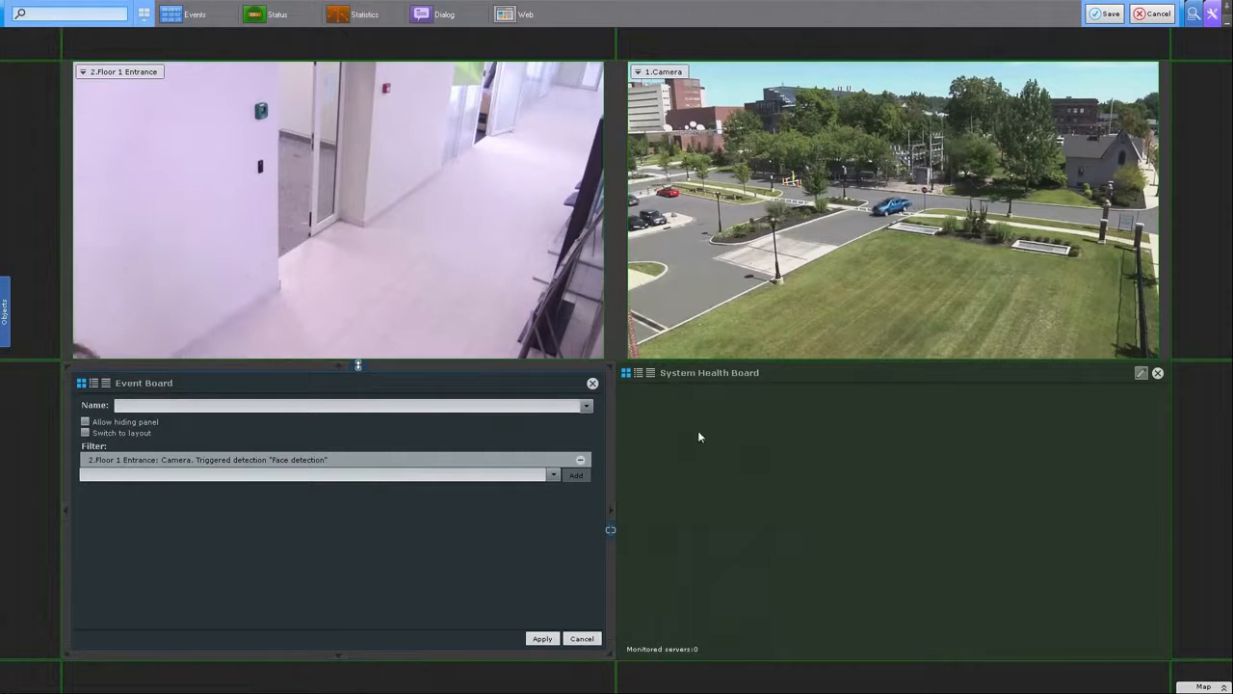
Step: Set the System Health Board to monitor all servers, apply both boards, and save the layout
click(1144, 374)
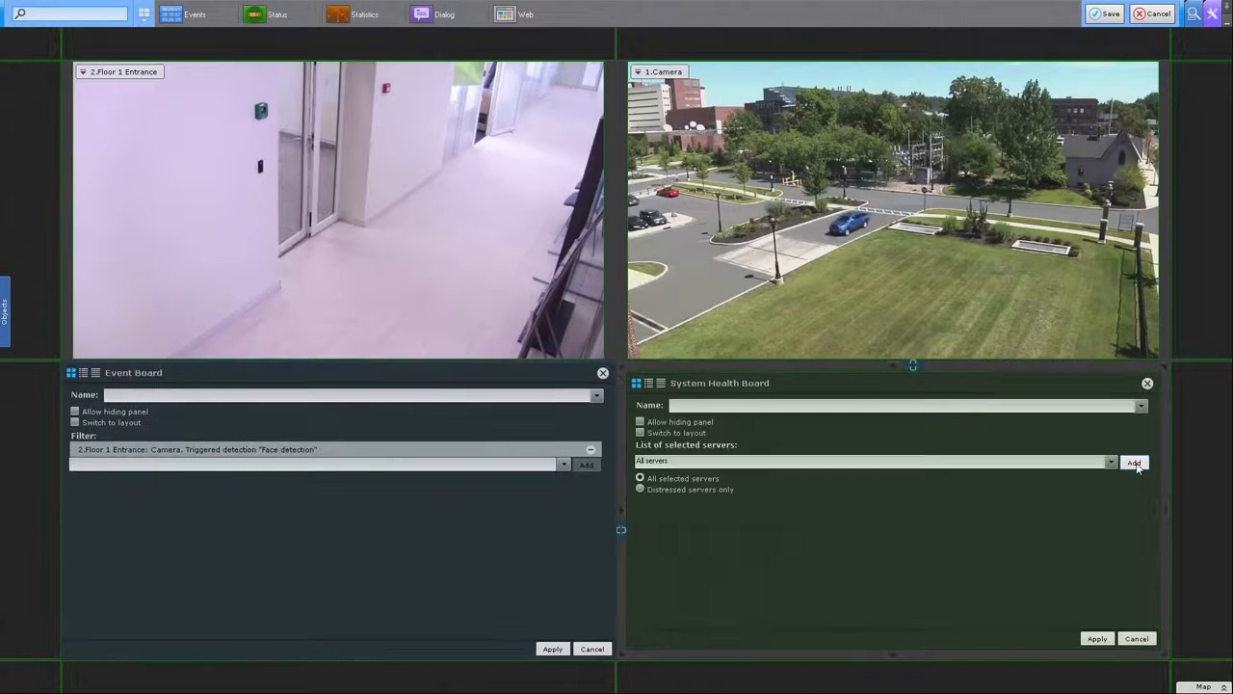
click(1096, 639)
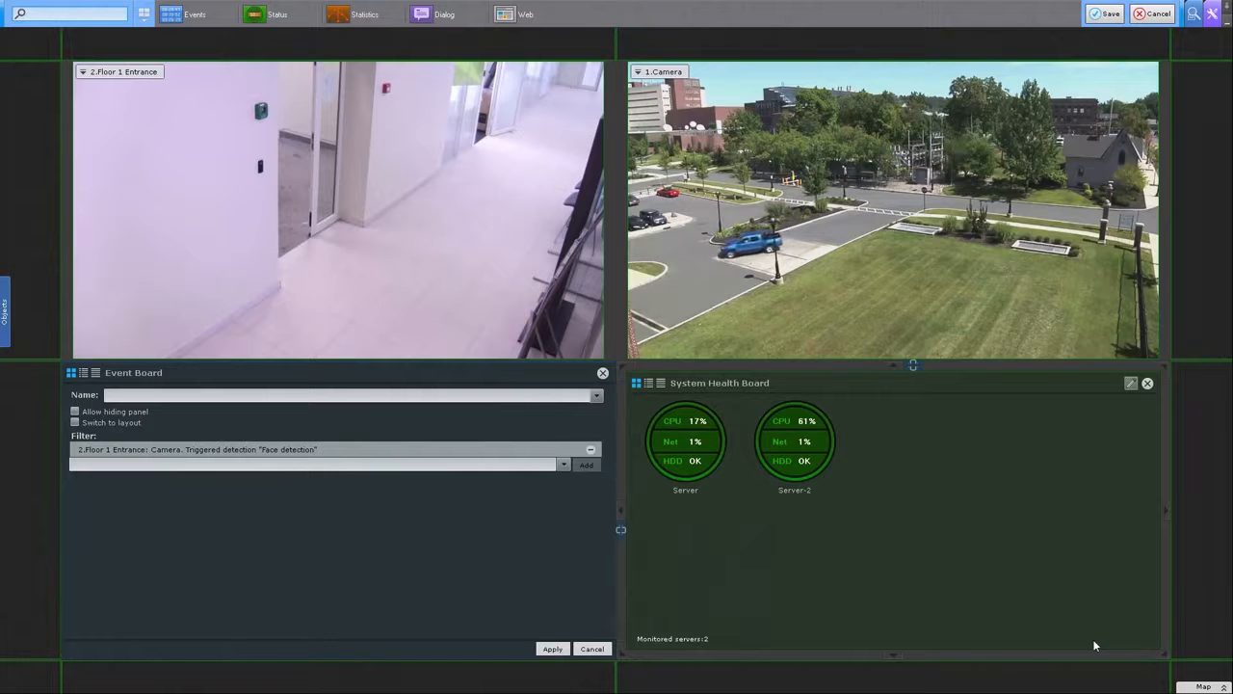
click(552, 648)
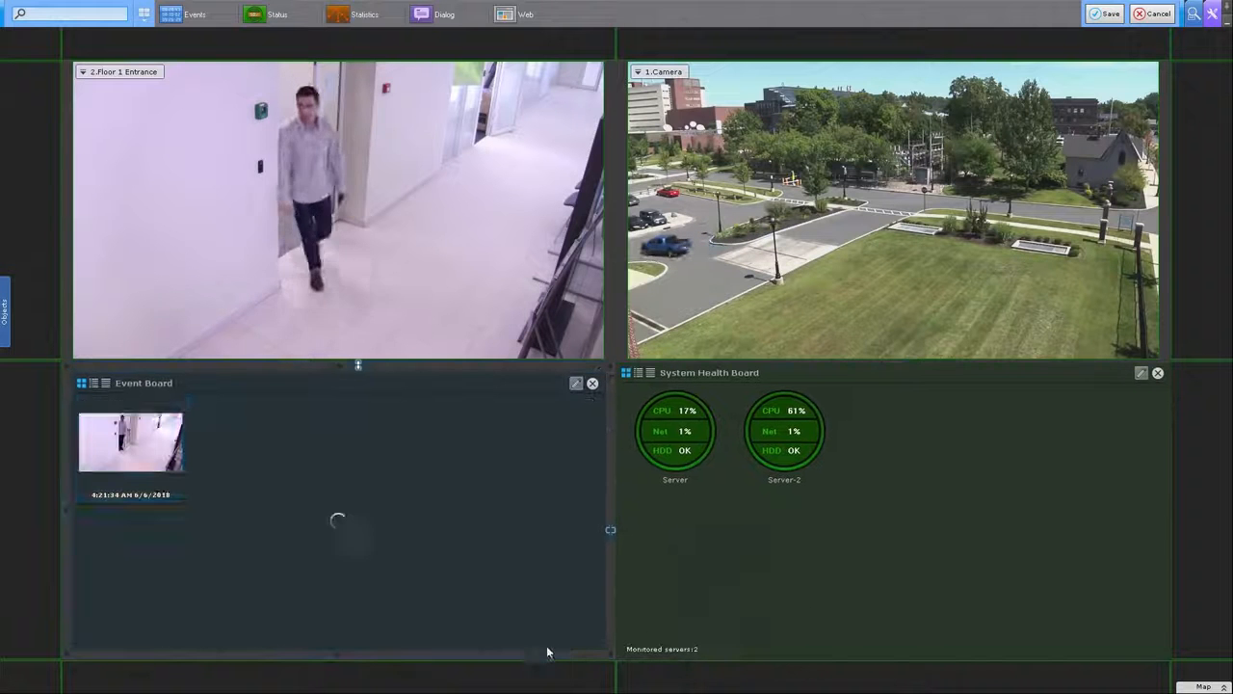
click(1105, 13)
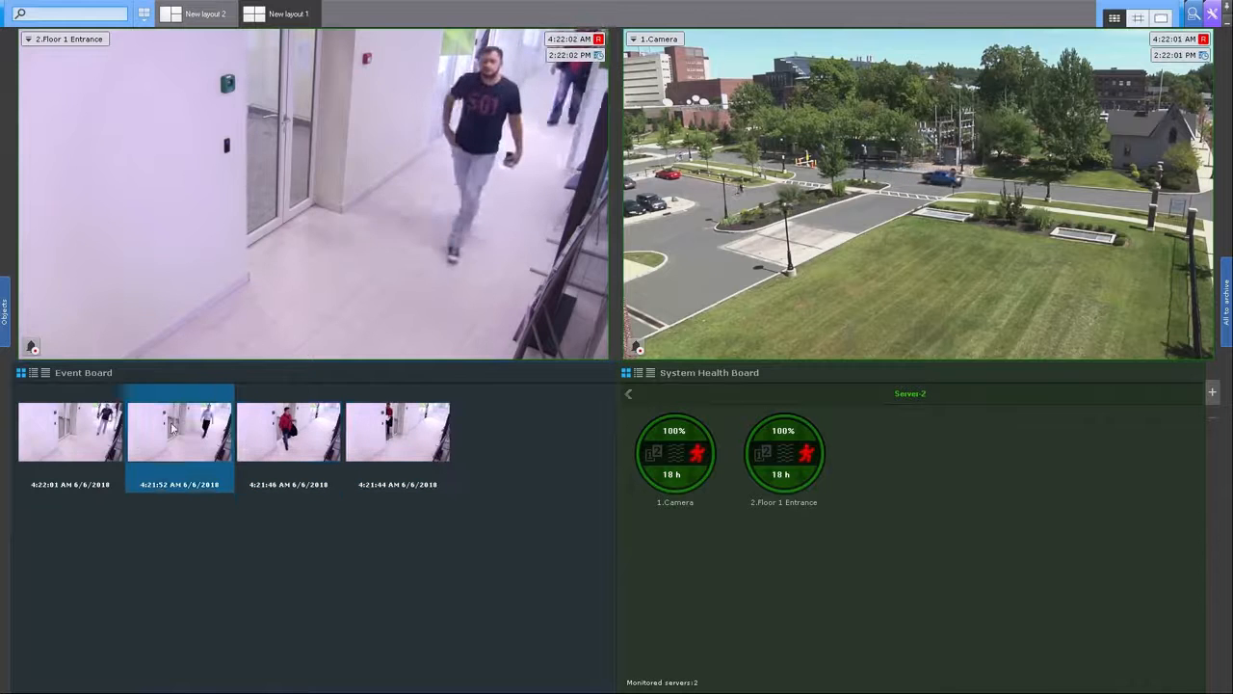
Step: Show face-detection events as a list and play the archive for each, including 4:21:52 and 4:21:46
click(43, 374)
click(116, 413)
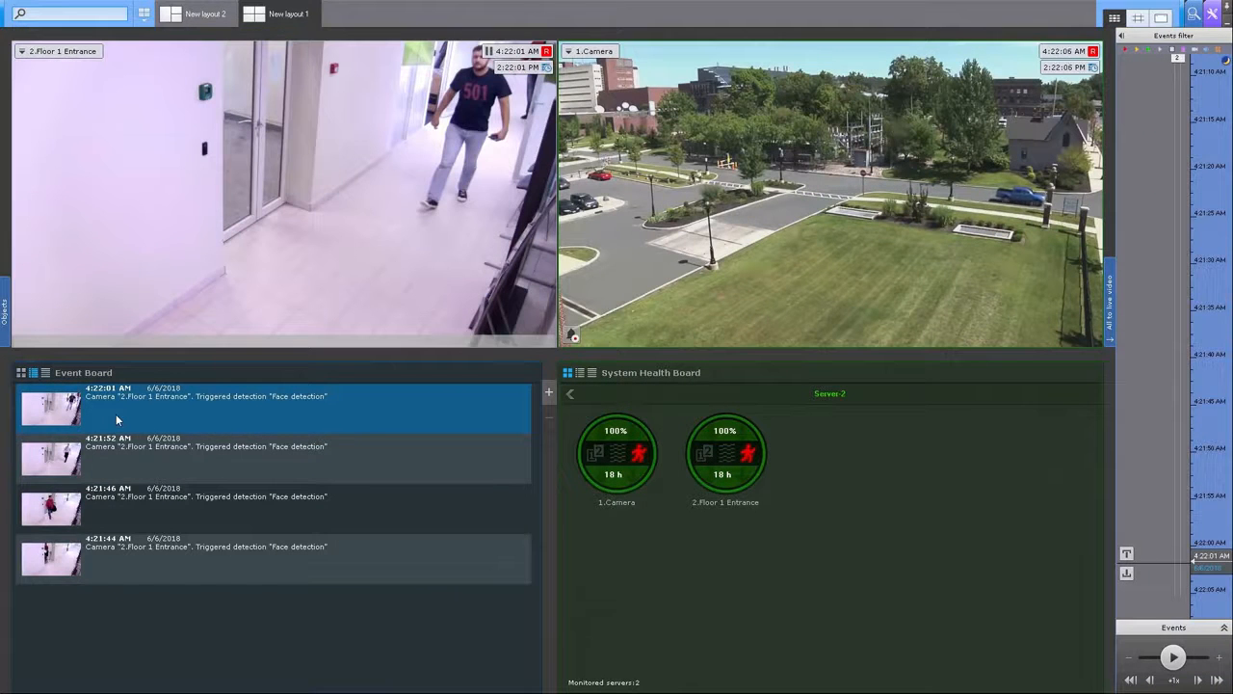
click(121, 469)
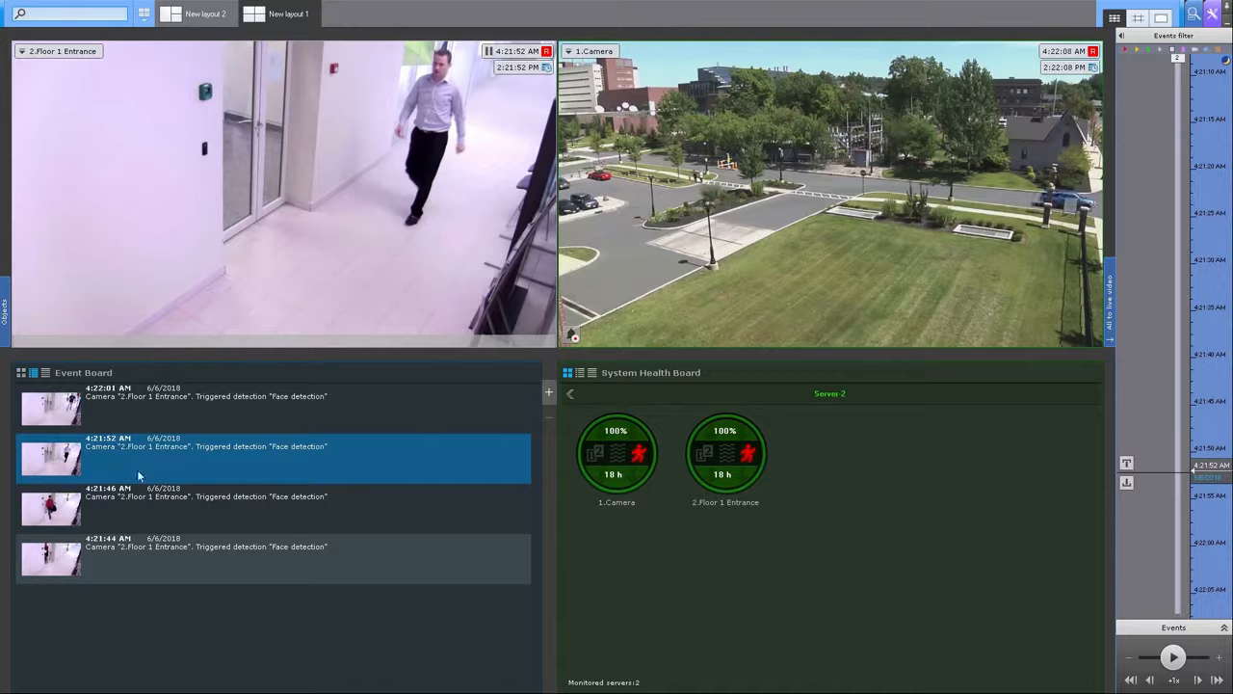
click(140, 514)
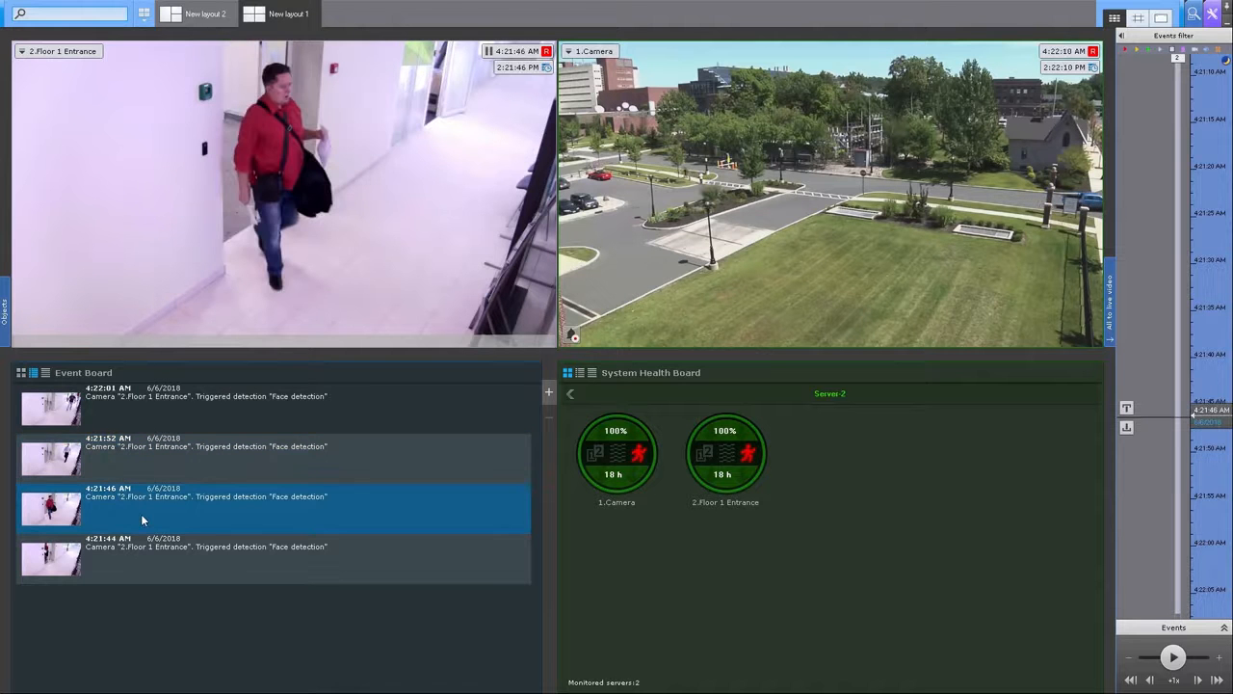
Step: Rewind the Floor 1 Entrance recording a few seconds, then return that camera to live video
click(210, 287)
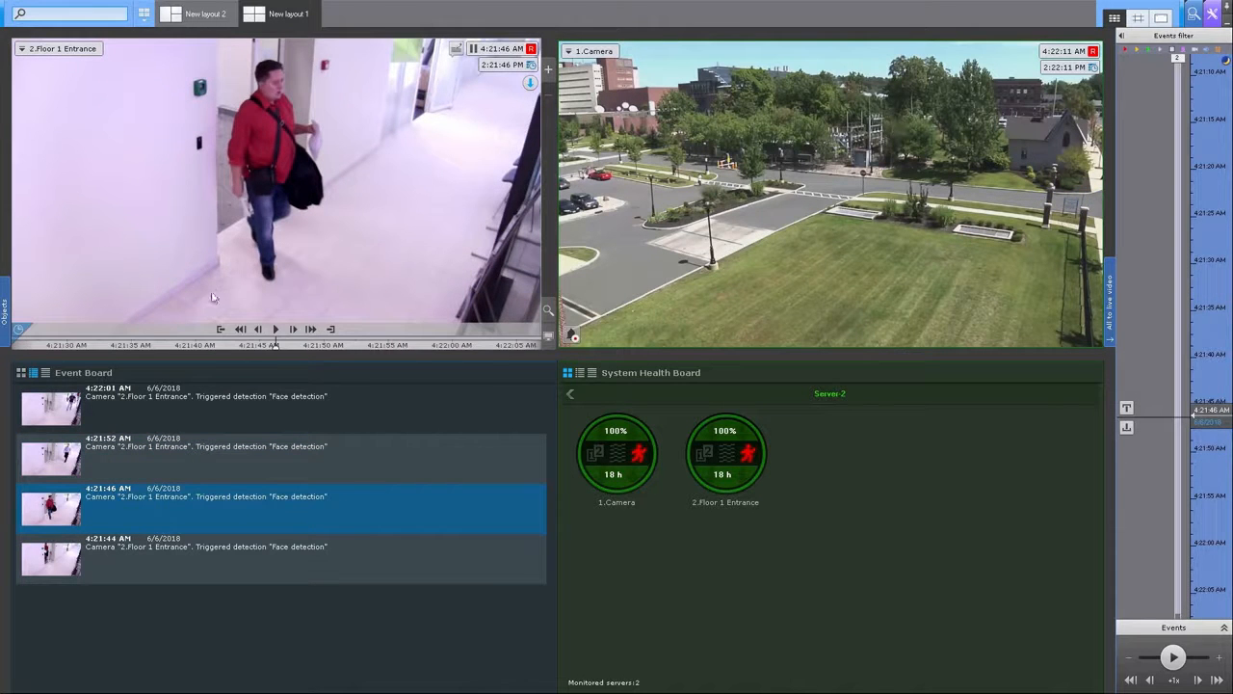
drag(216, 347, 251, 345)
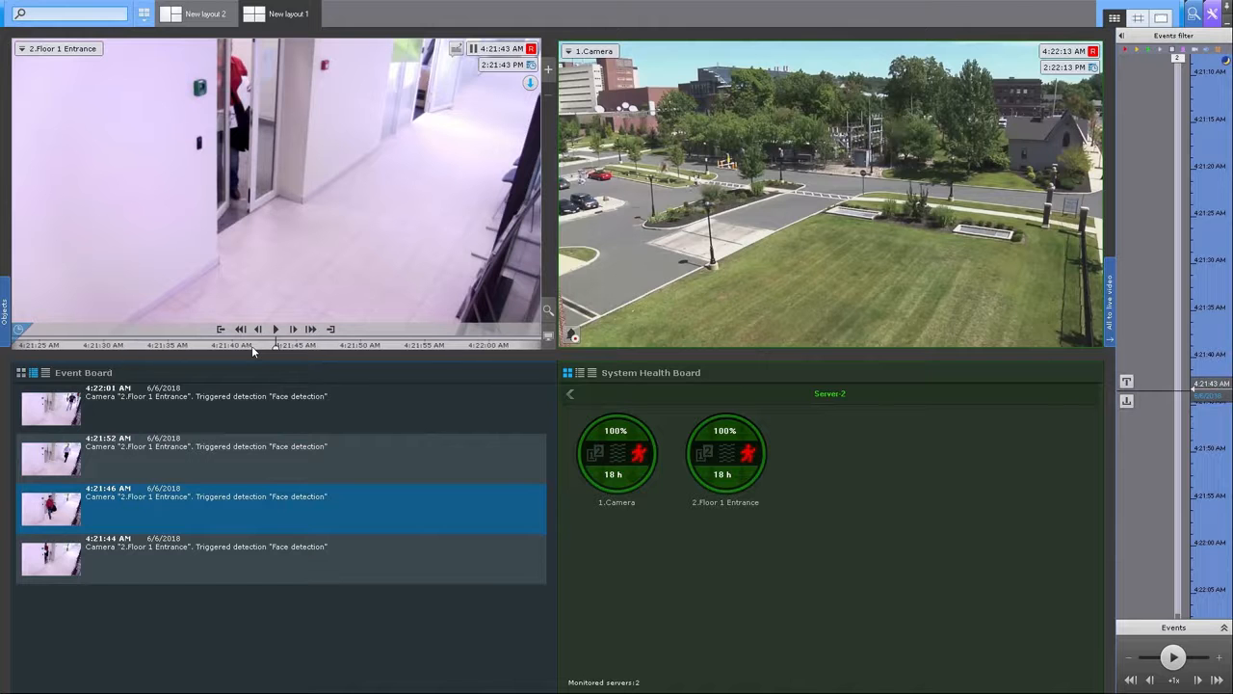
click(550, 337)
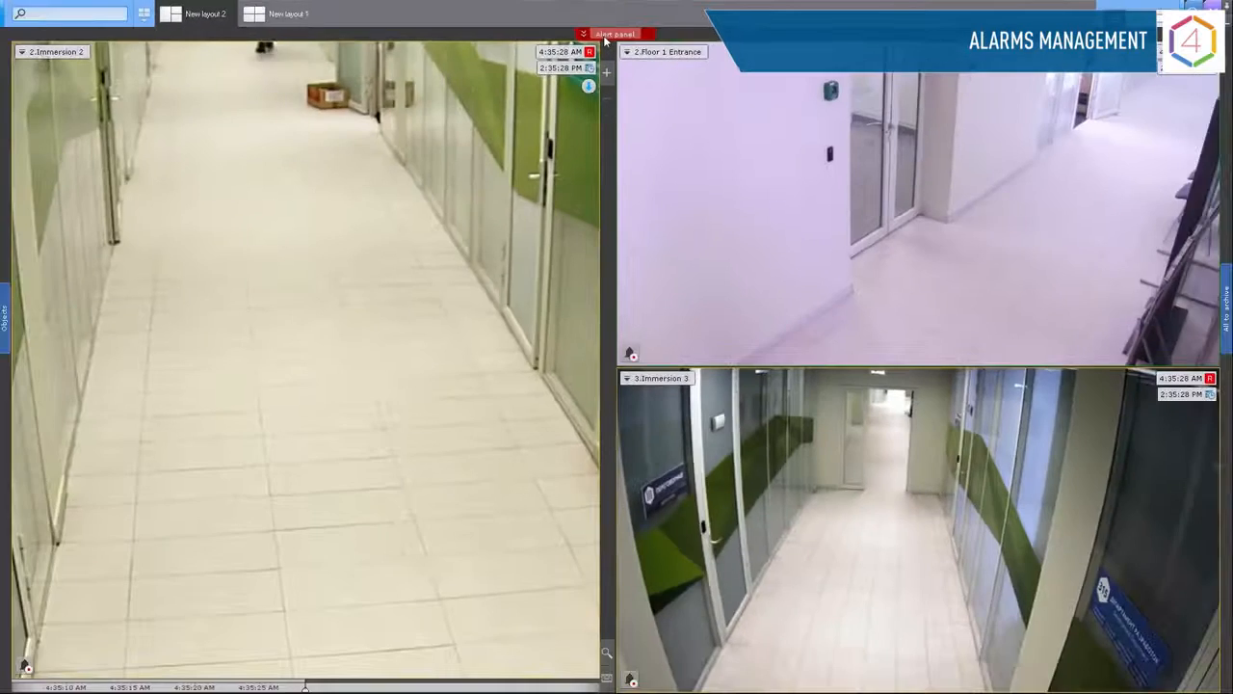
click(605, 36)
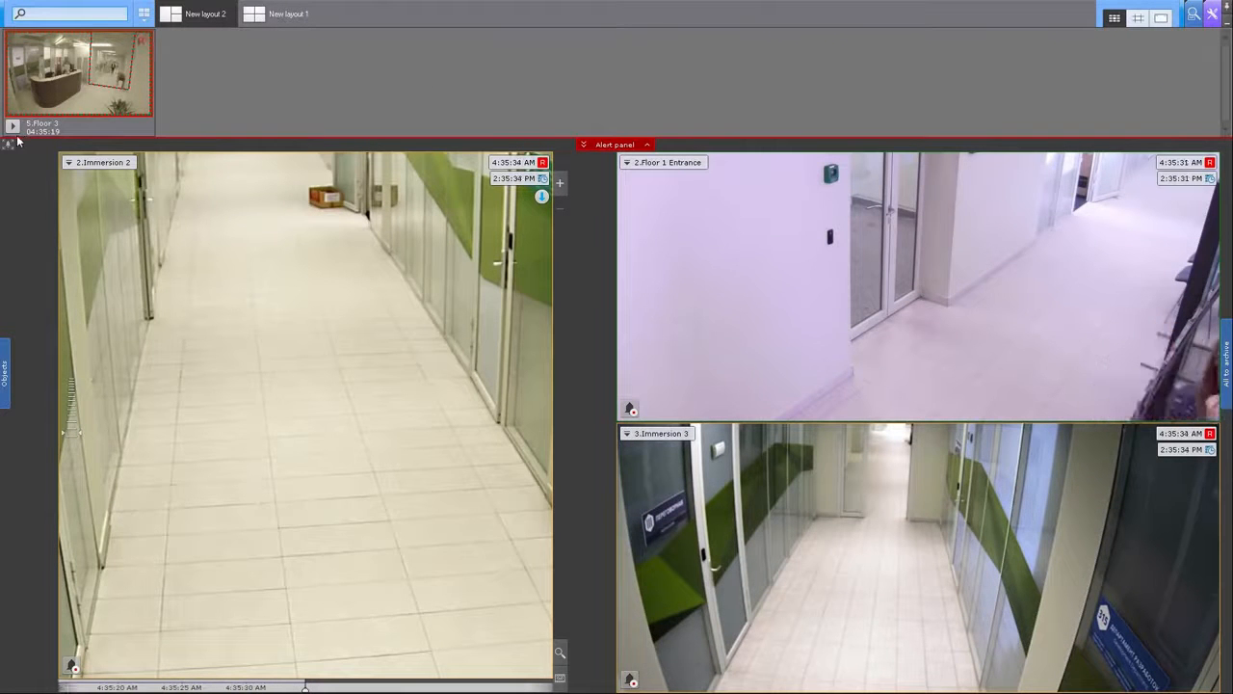
mouse_move(14, 139)
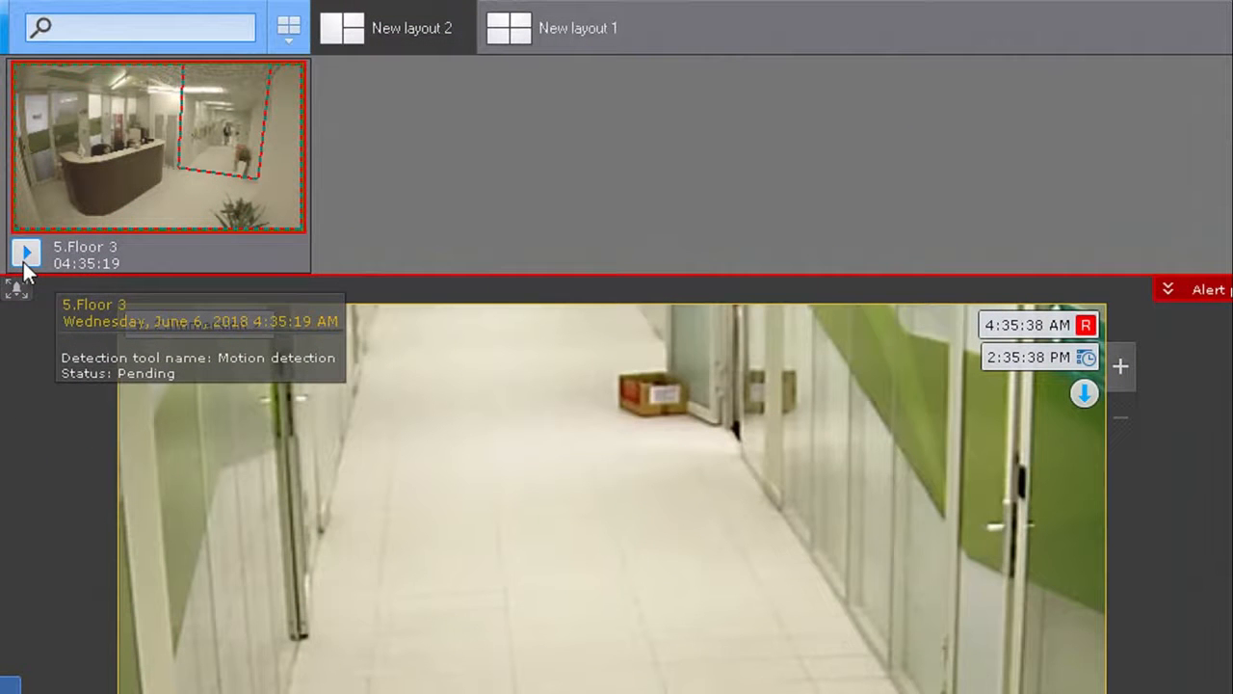
click(24, 256)
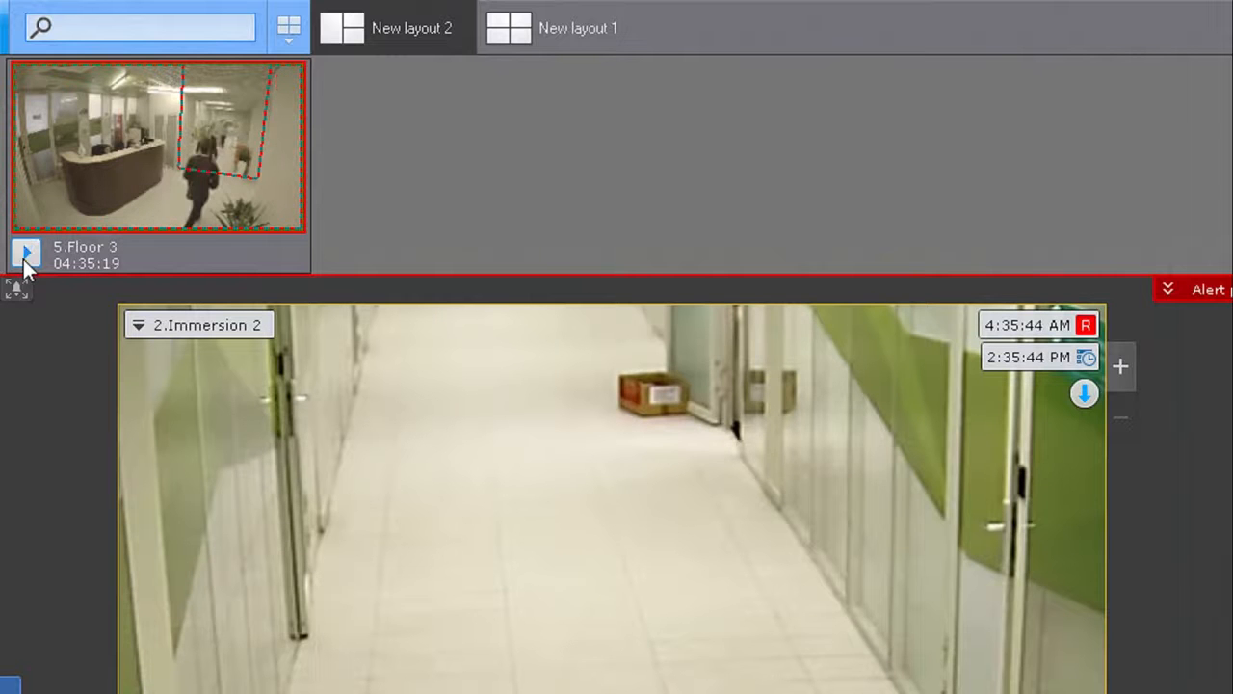
click(24, 256)
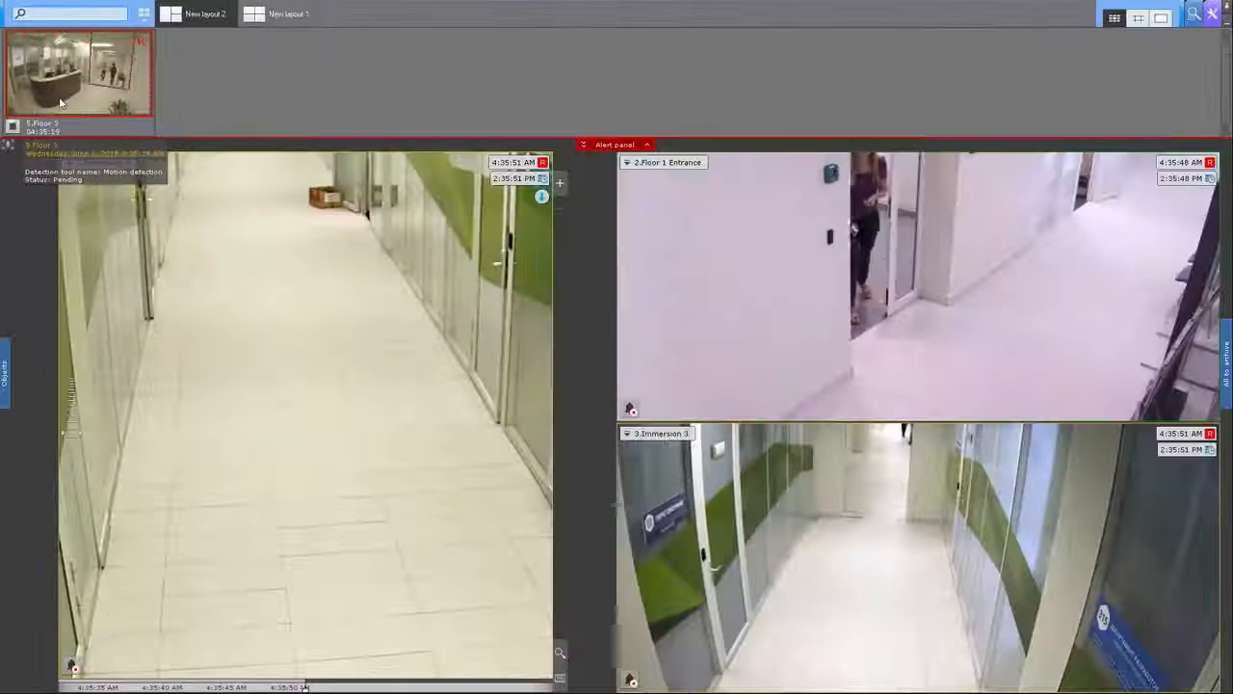
click(60, 102)
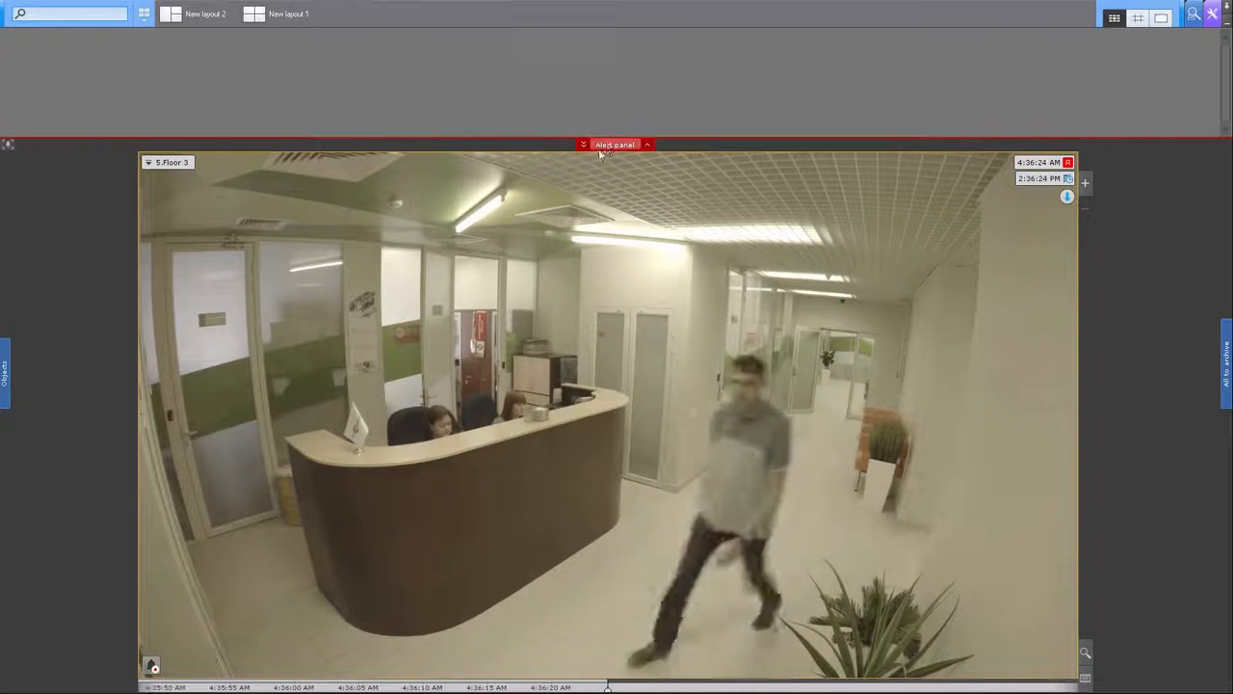
click(606, 143)
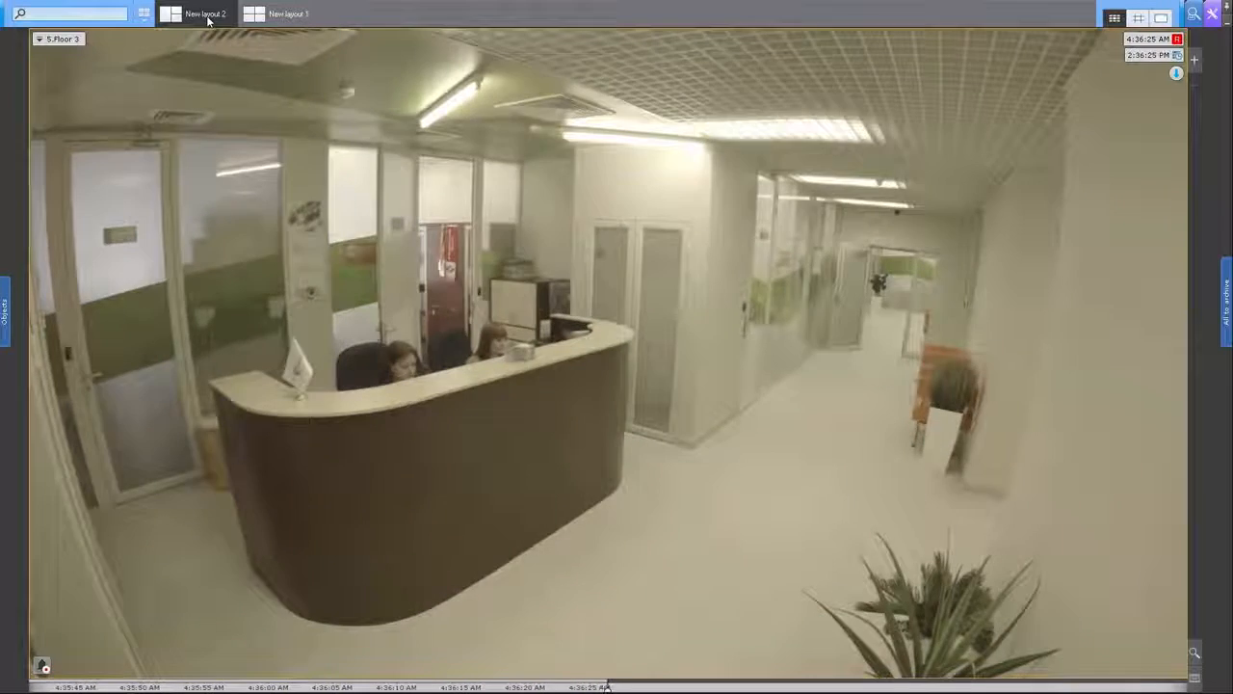
click(208, 17)
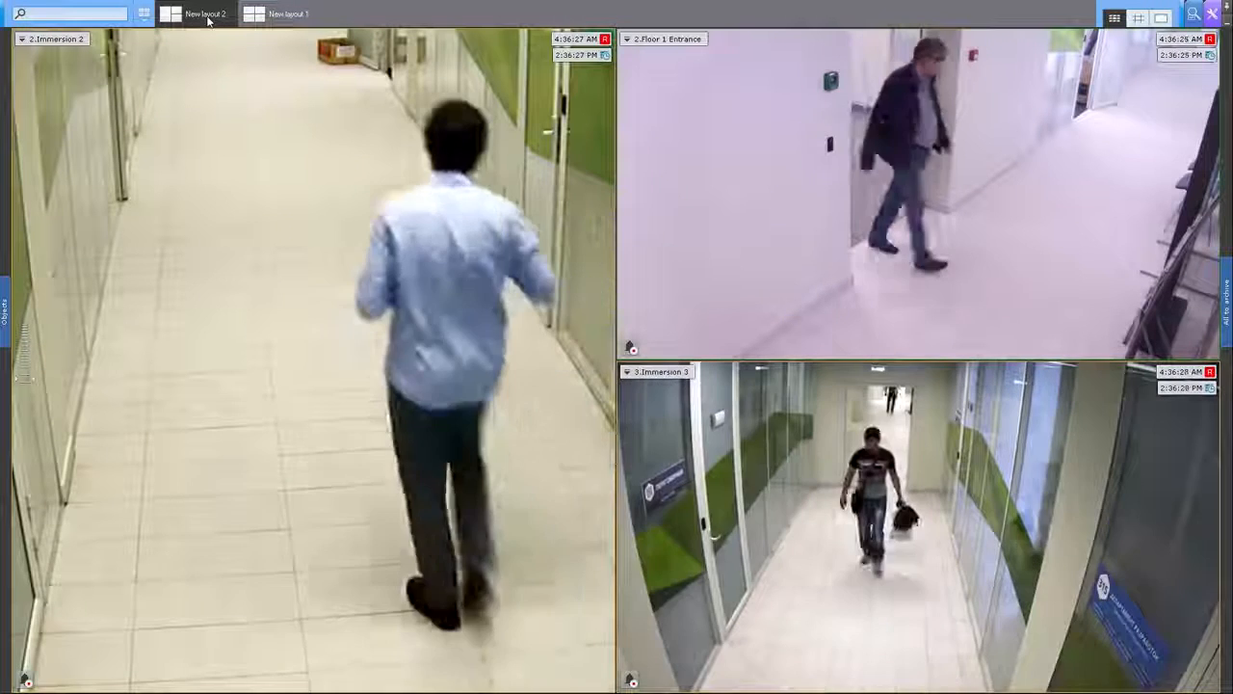